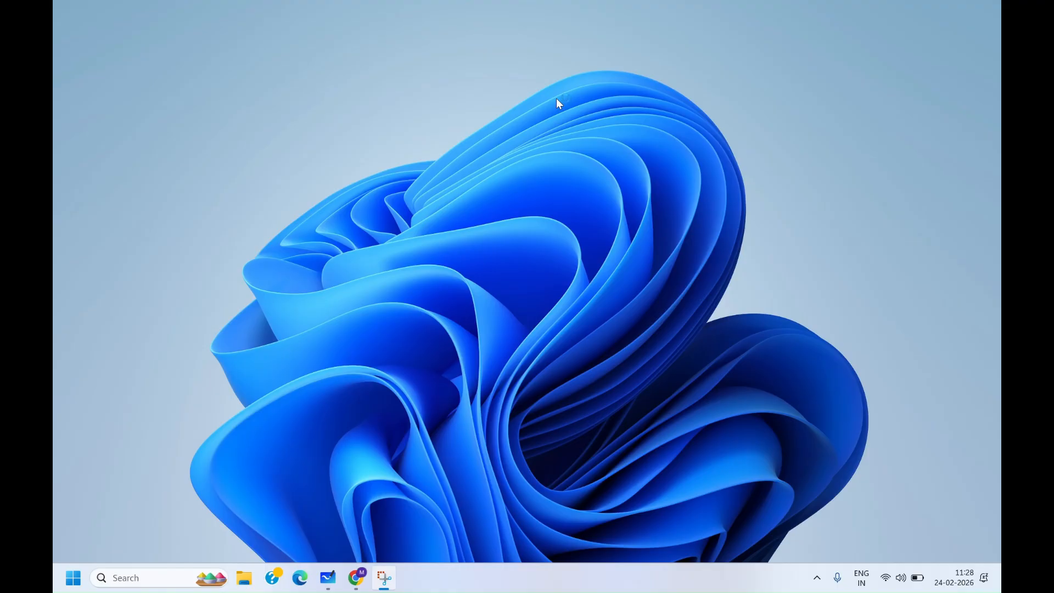
- Open the browser and search Google for jdk download
left_click(356, 577)
left_click(386, 232)
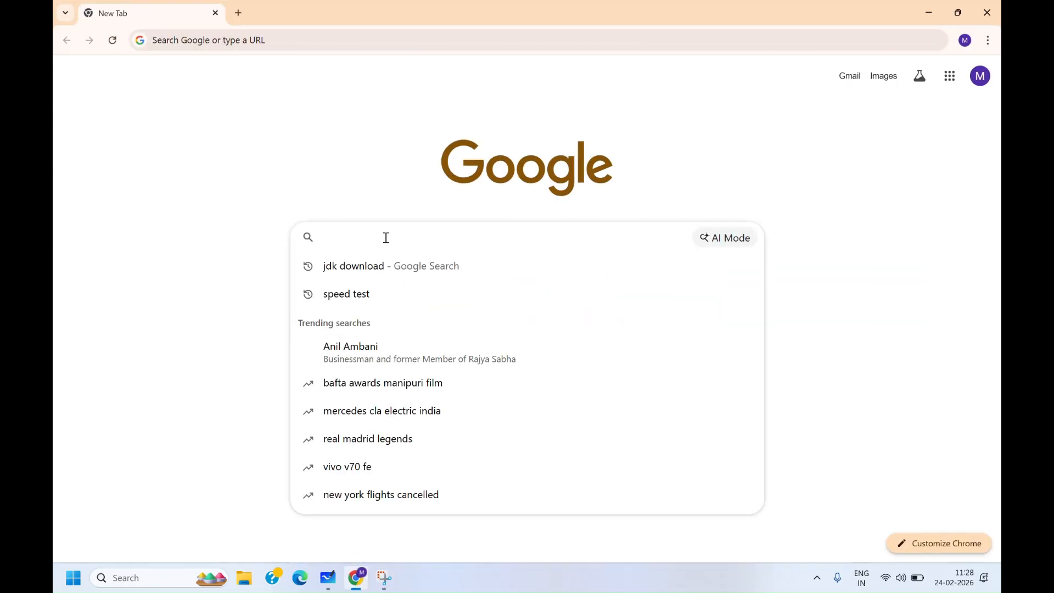
left_click(384, 272)
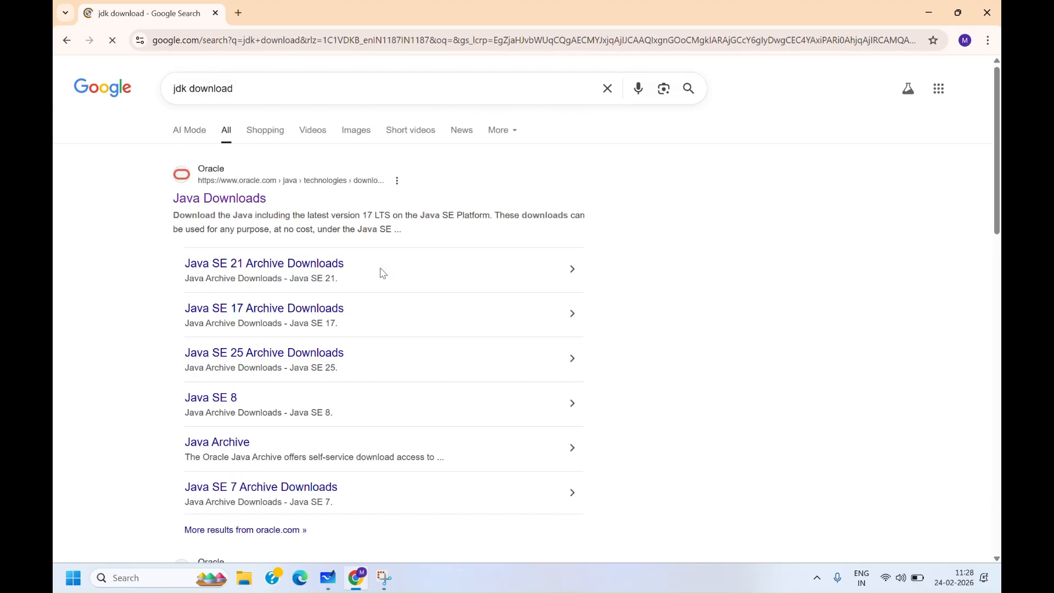
- Open Oracle's Java Downloads page and download the JDK 25 x64 Installer for Windows
left_click(251, 199)
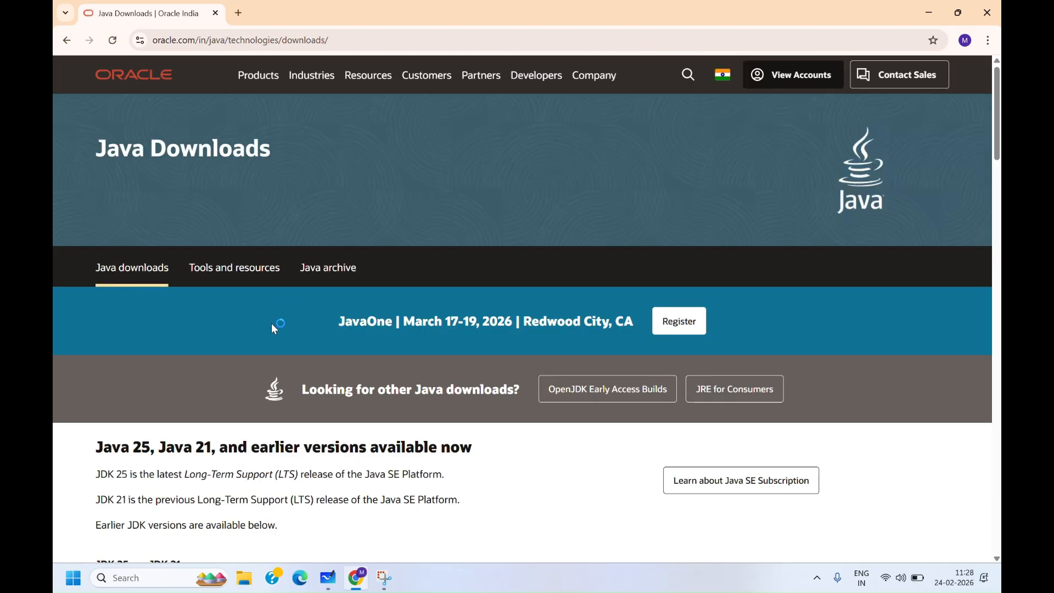
scroll(273, 328, "down", 7)
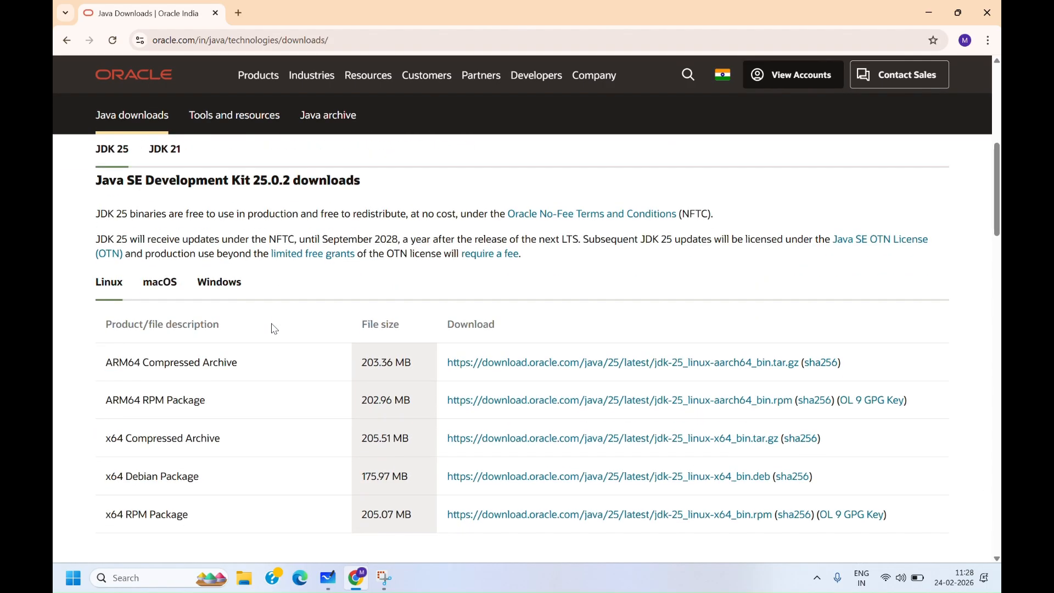
scroll(274, 328, "down", 1)
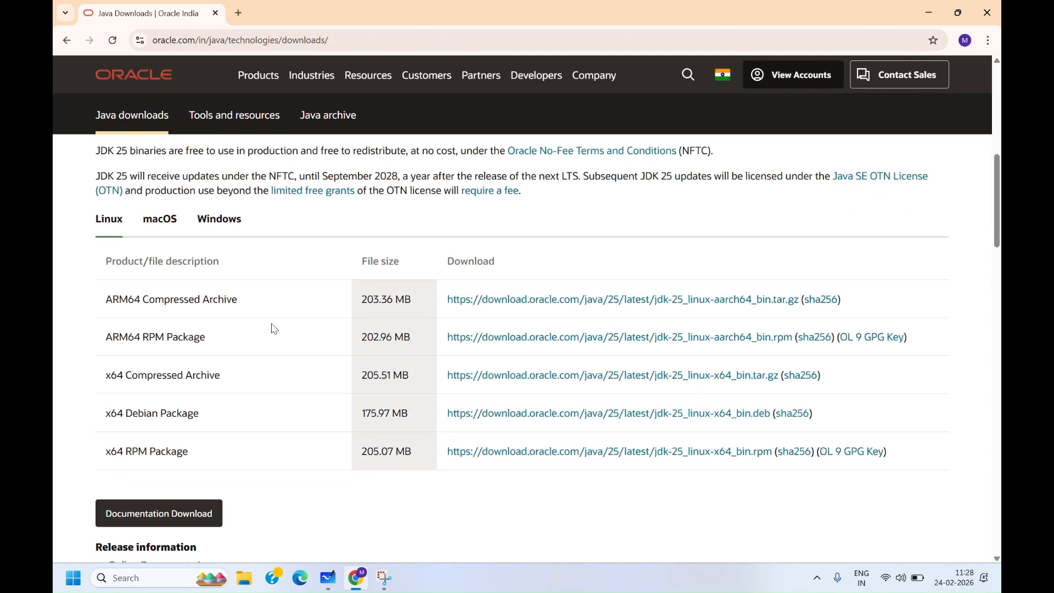
left_click(208, 222)
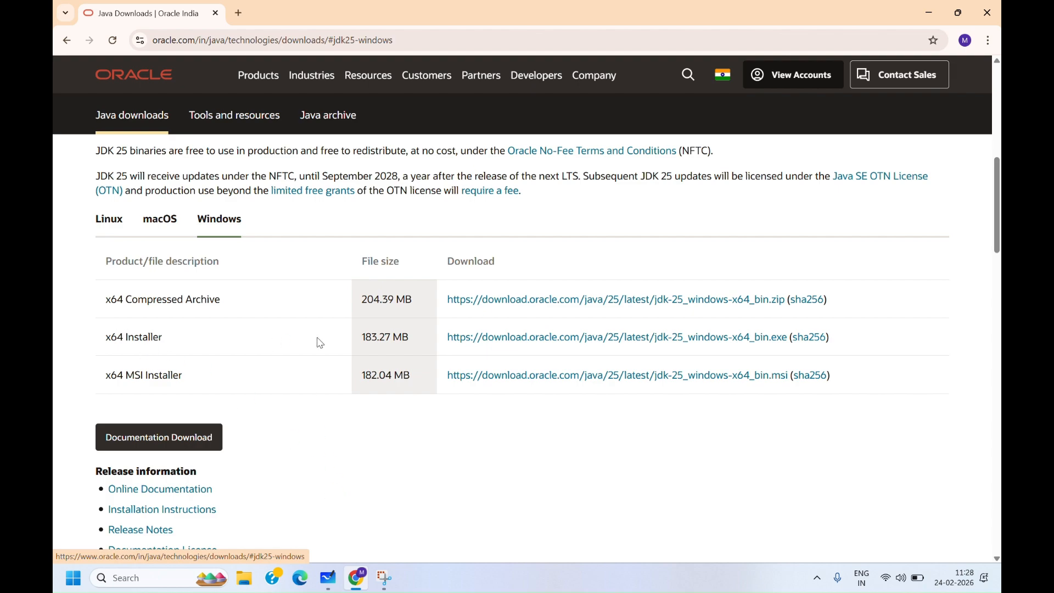
left_click(511, 339)
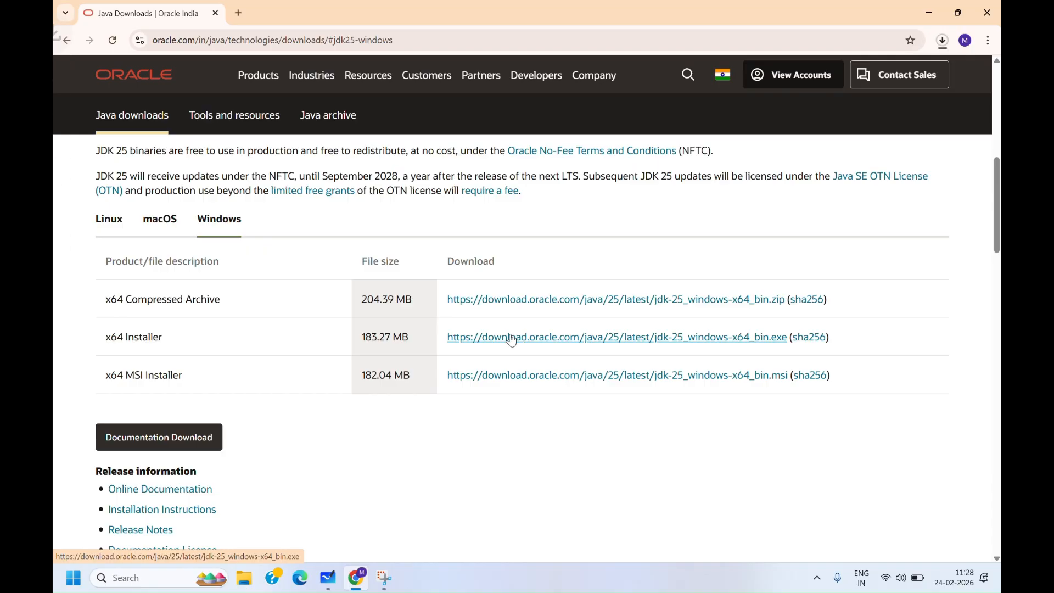
- Open the downloaded jdk-25_windows-x64_bin.exe installer from the download history
left_click(942, 42)
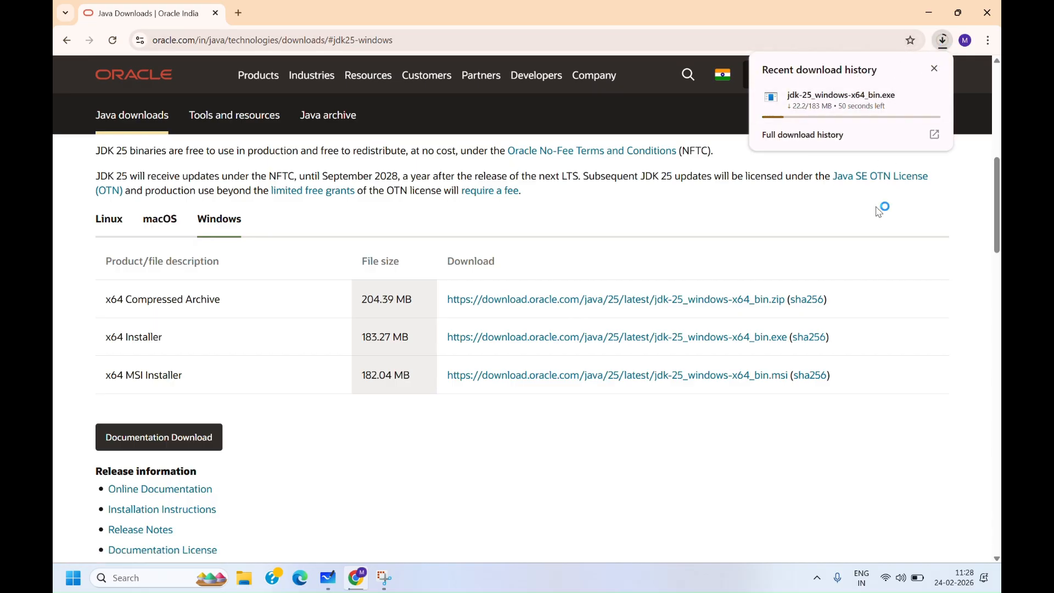
left_click(458, 22)
left_click(942, 41)
left_click(845, 104)
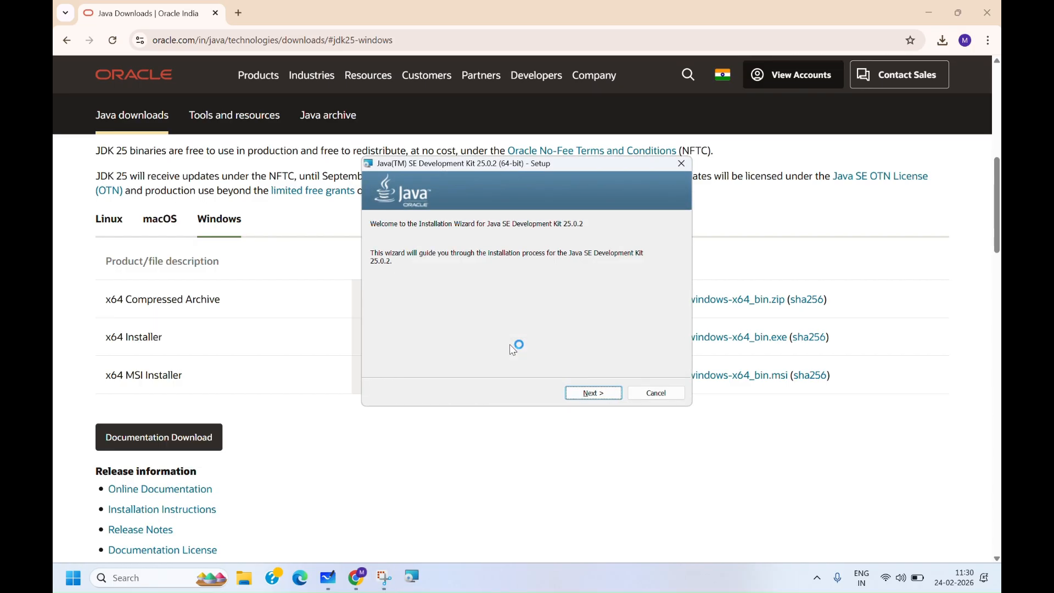
- Install JDK 25.0.2 into the default C:\Program Files\Java\jdk-25.0.2\ folder and close the wizard
left_click(580, 393)
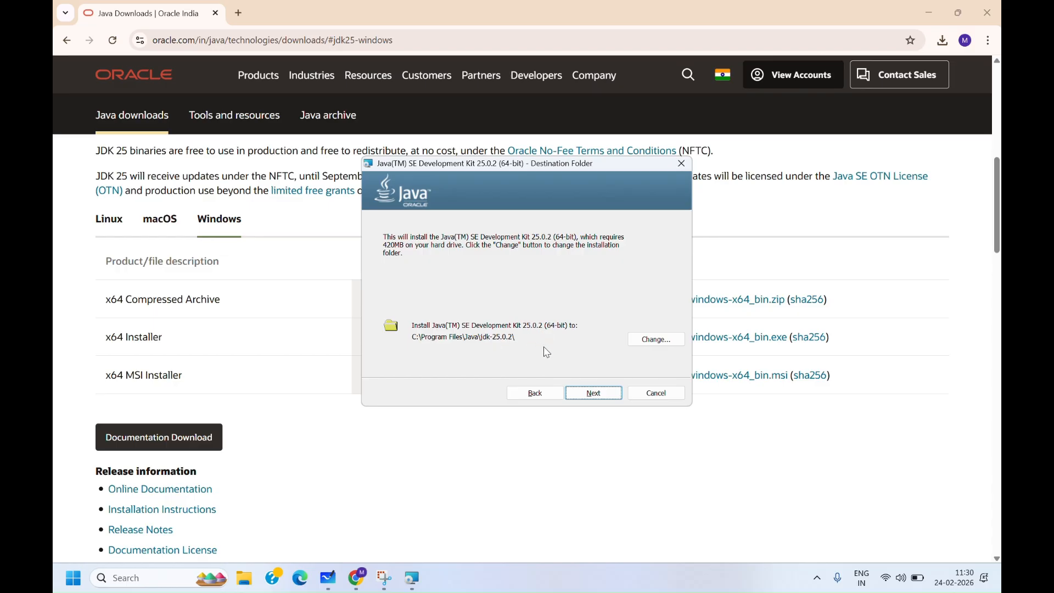
left_click(591, 393)
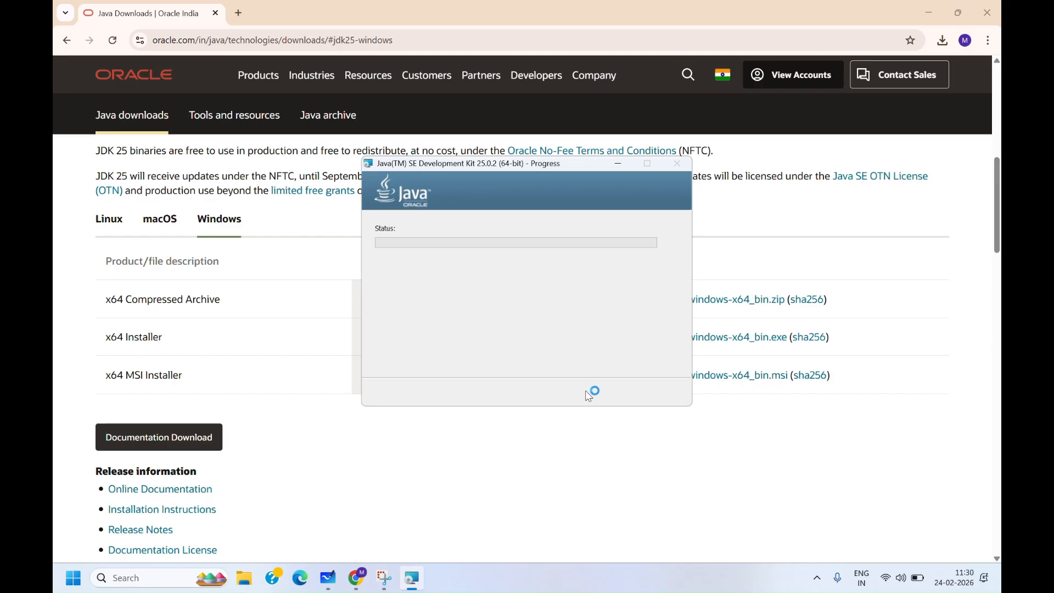
left_click(453, 23)
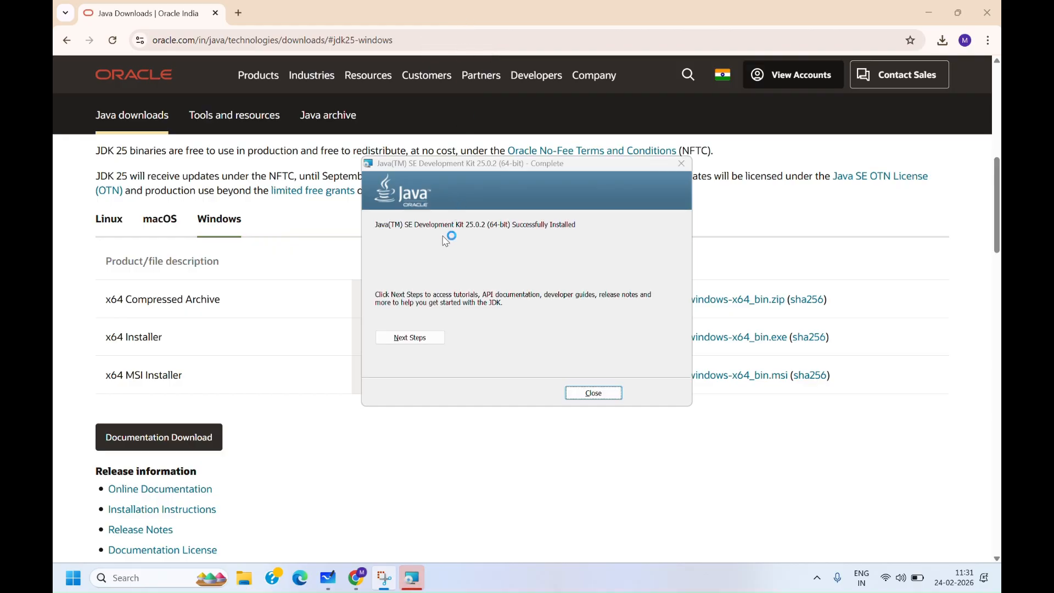
left_click(588, 395)
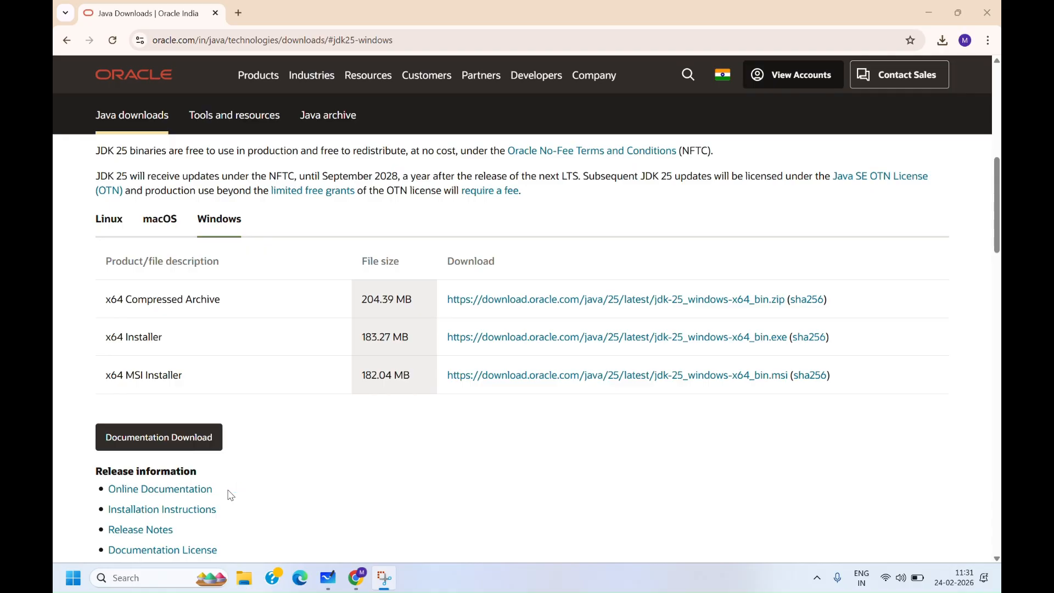
- Search for and open Edit the system environment variables, then open the Environment Variables dialog
left_click(160, 571)
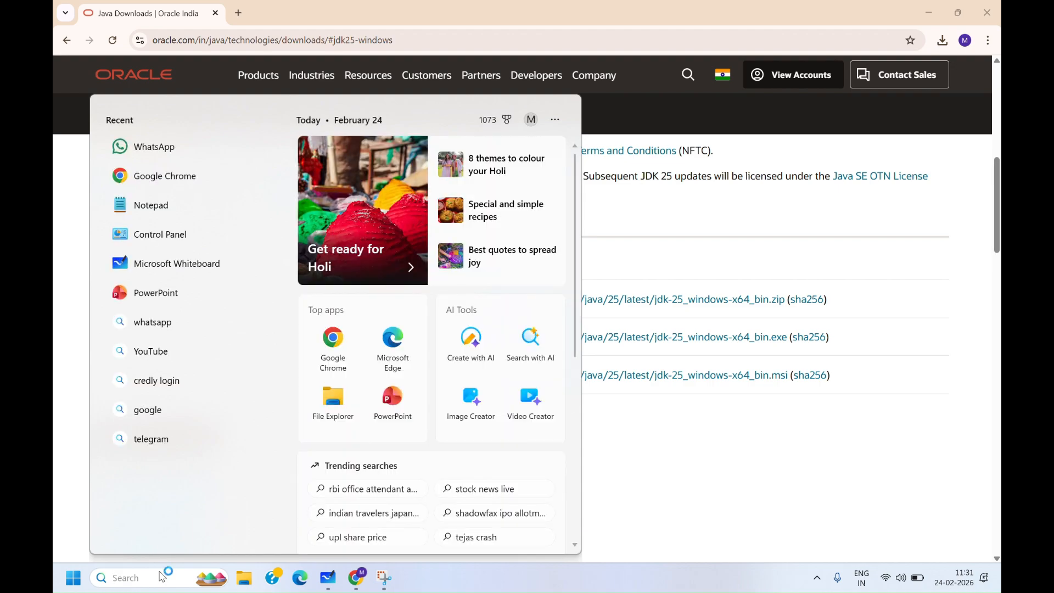
type("en")
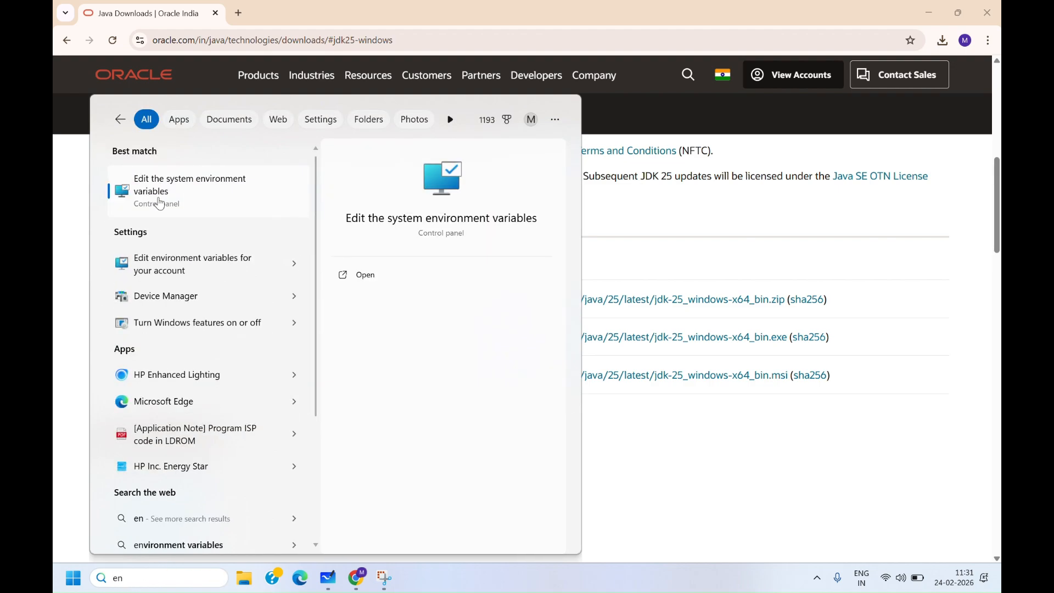
left_click(159, 204)
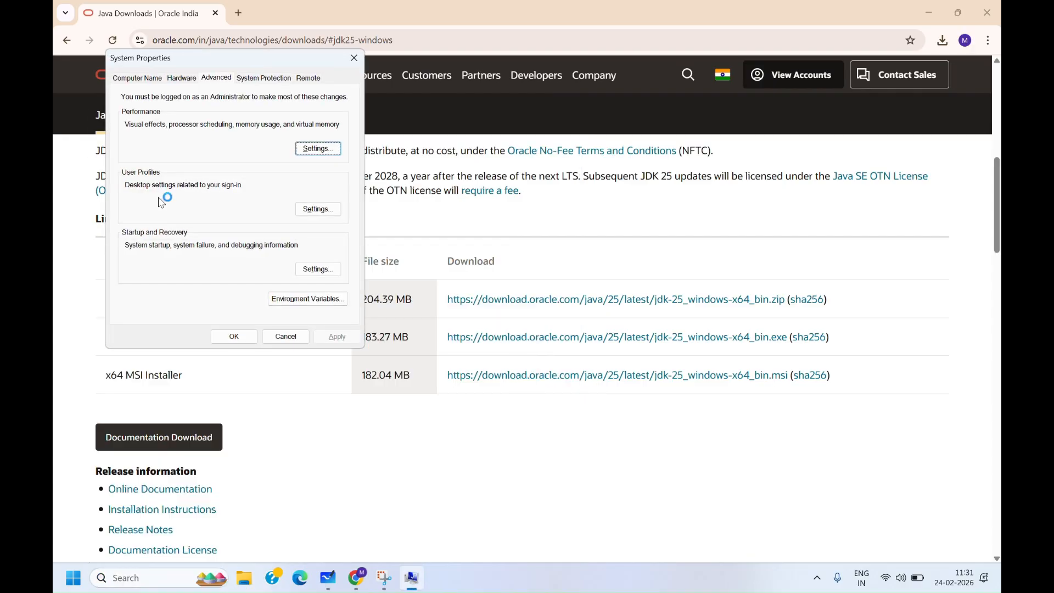
left_click(311, 298)
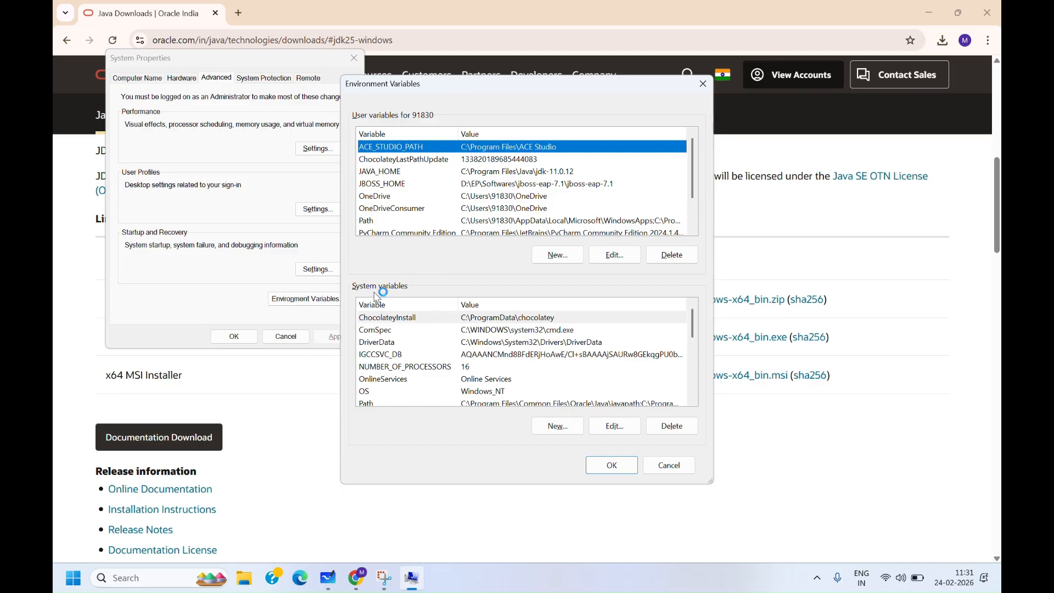
- Start a new system variable named JAVA_HOME
left_click(569, 428)
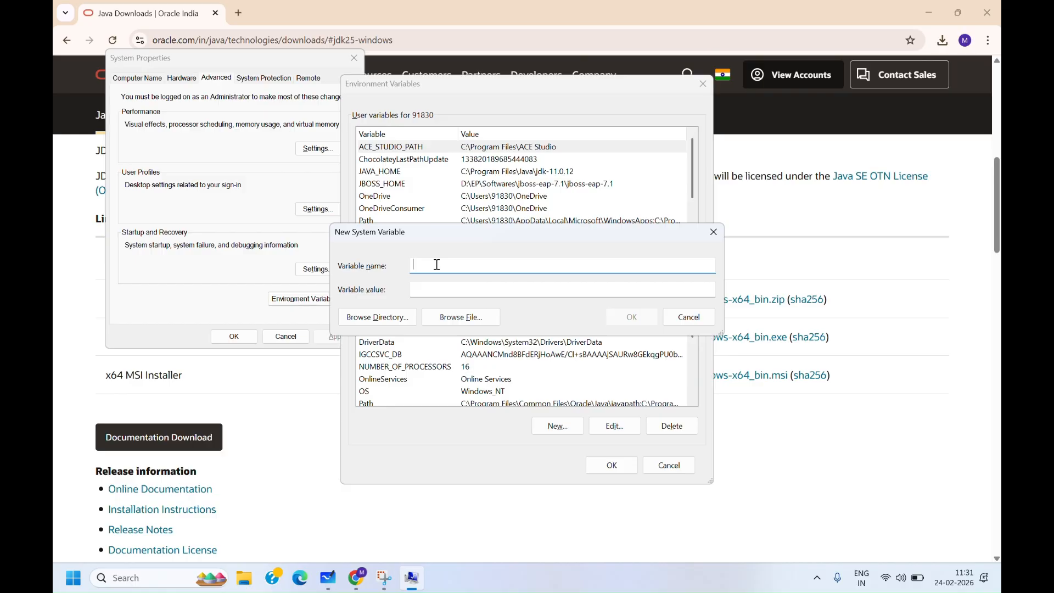
type("JAVA_HOME")
left_click(435, 290)
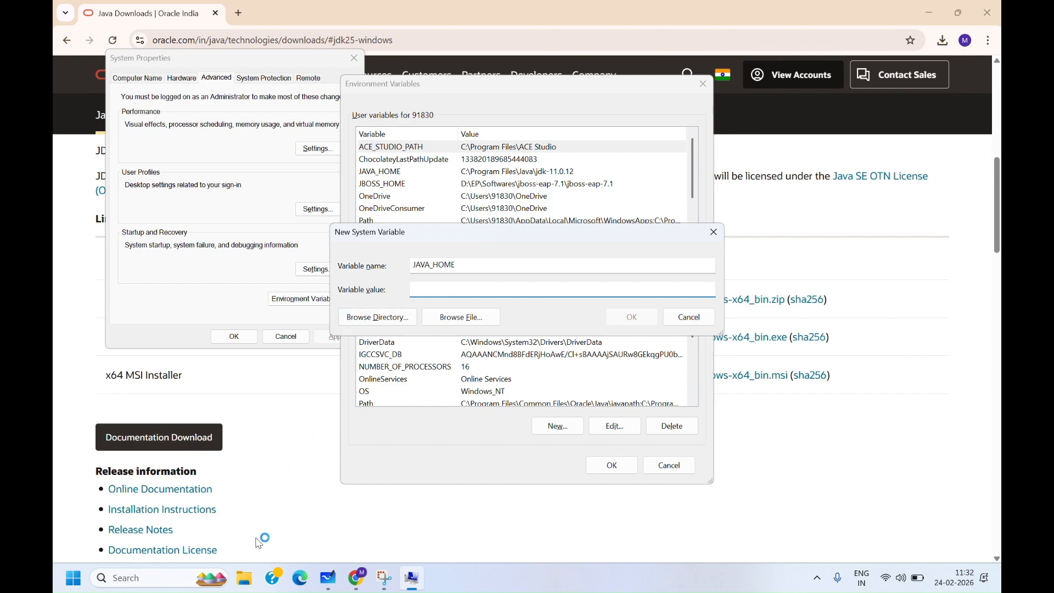
- Browse in File Explorer to C:\Program Files\Java\jdk-25.0.2 and copy its folder path
left_click(245, 577)
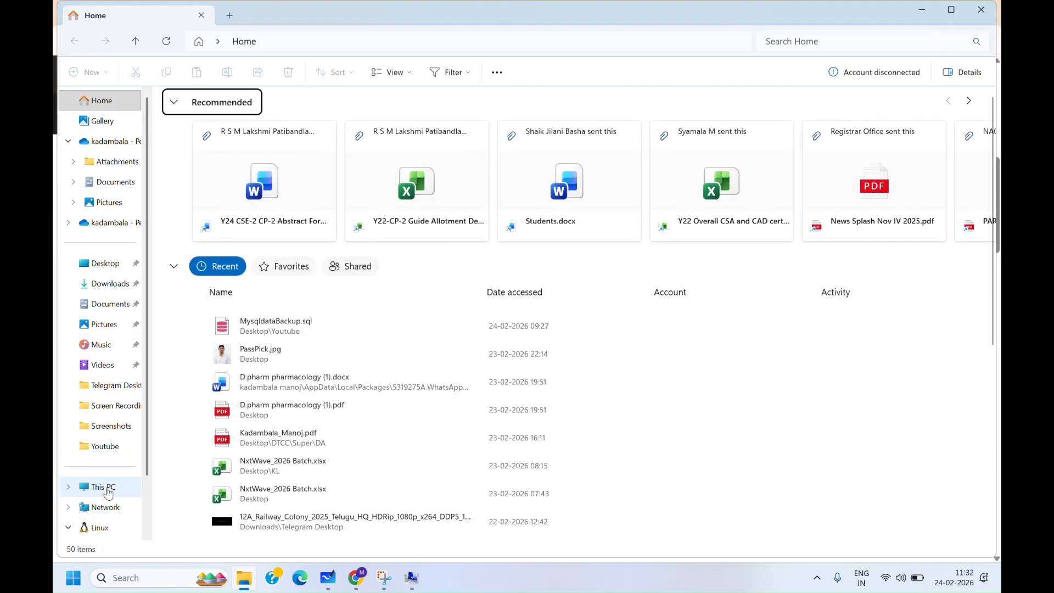
left_click(105, 486)
double_click(230, 129)
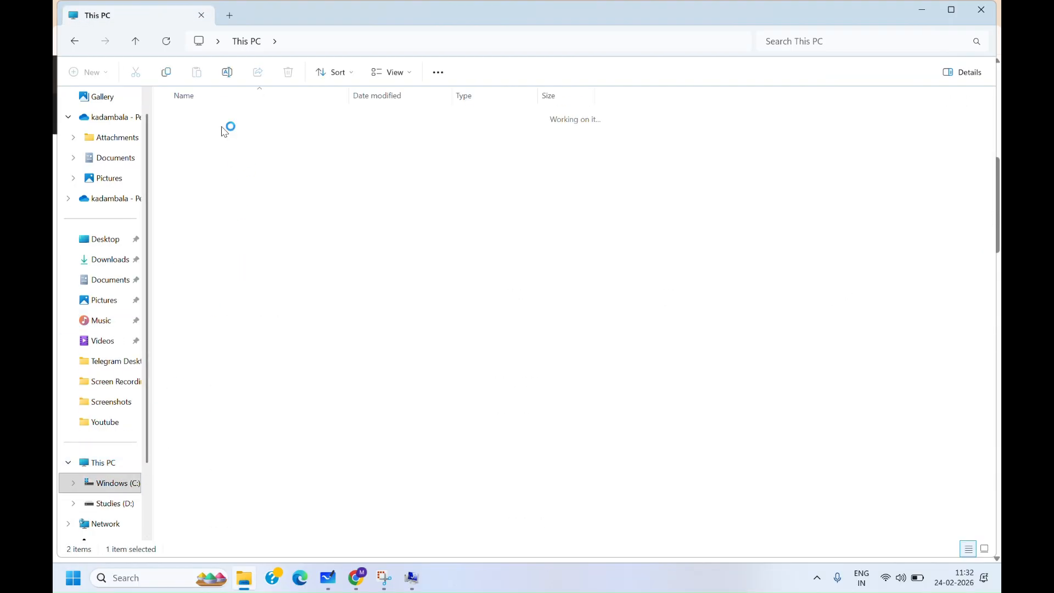
double_click(201, 207)
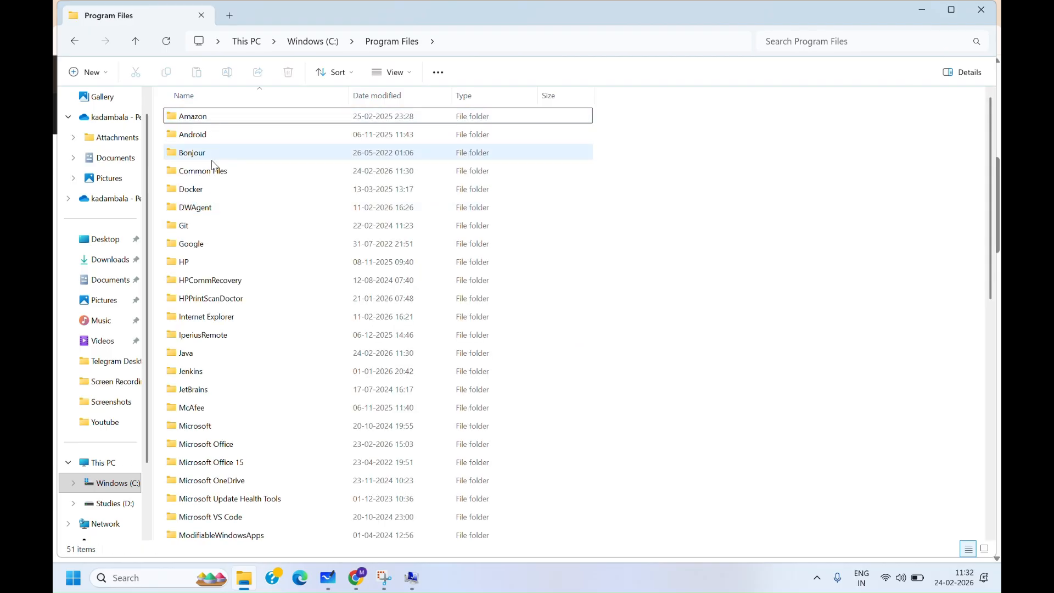
double_click(199, 353)
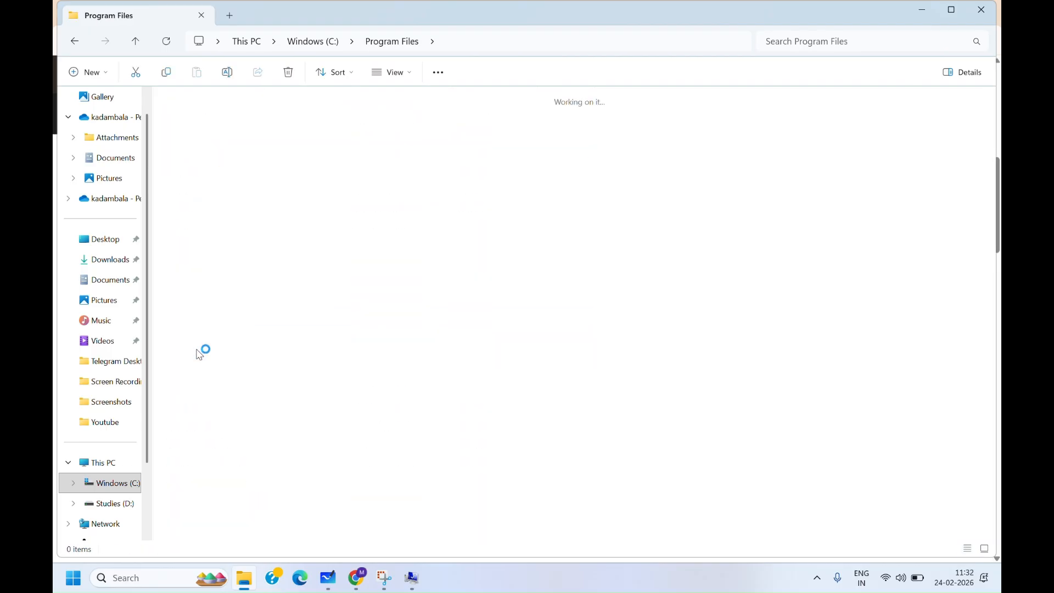
double_click(215, 101)
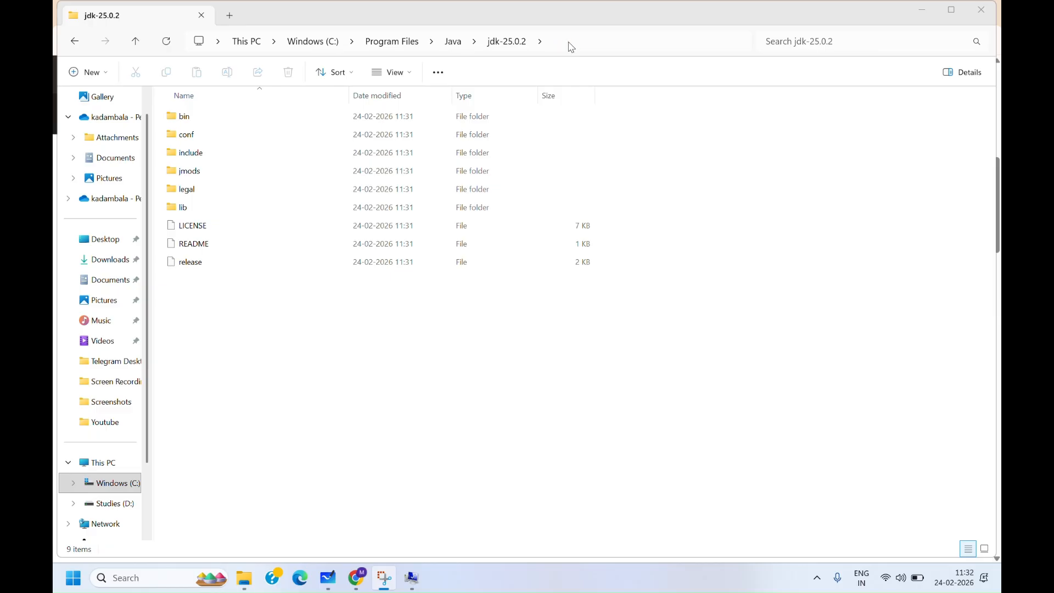
left_click(615, 42)
key("ctrl+c")
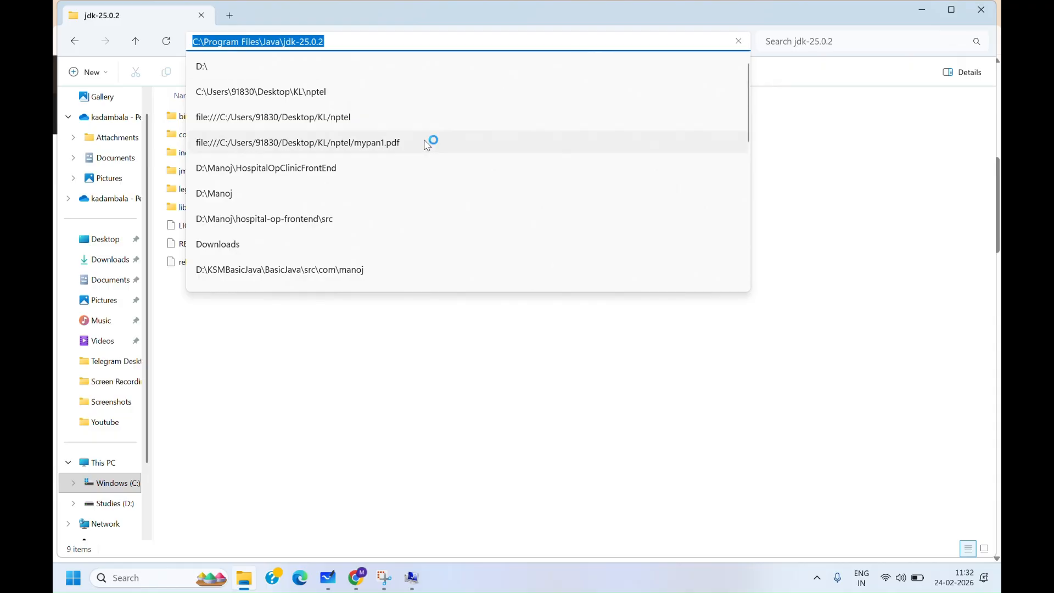
- Set JAVA_HOME's value to C:\Program Files\Java\jdk-25.0.2 and save the environment variables
key("super+Tab")
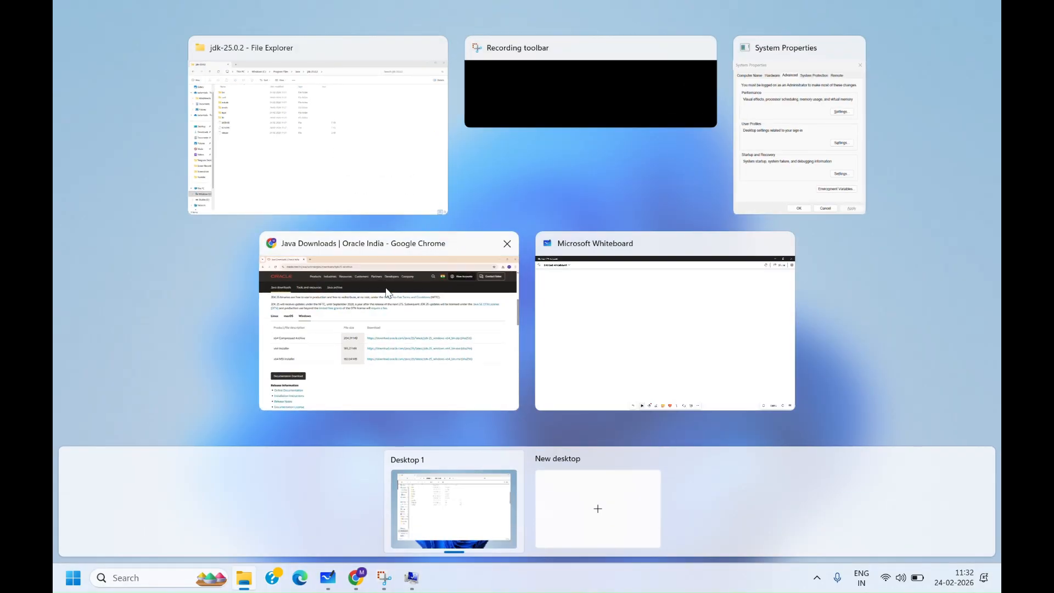
left_click(752, 188)
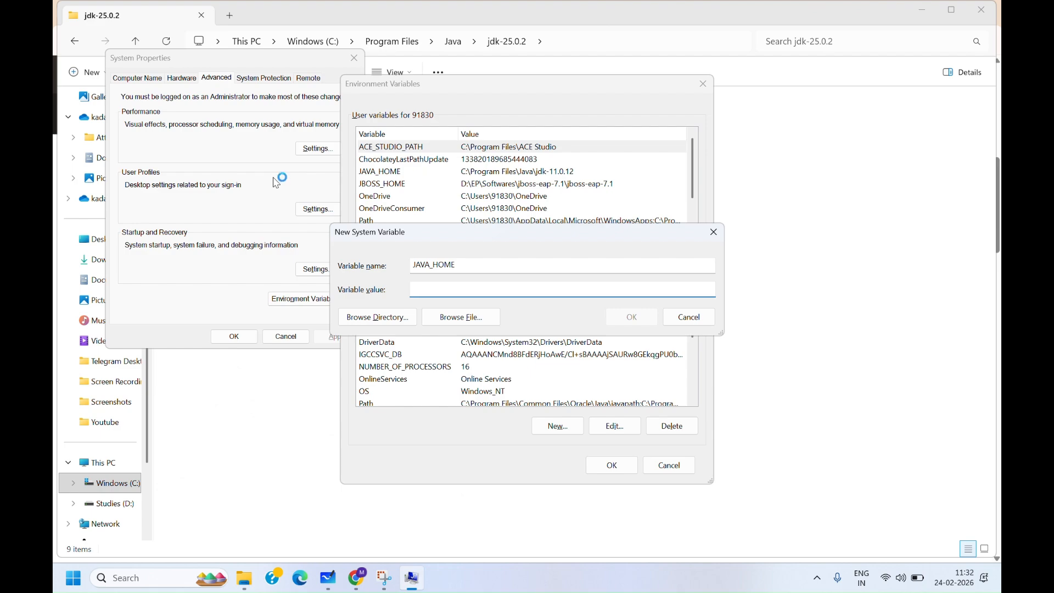
key("ctrl+v")
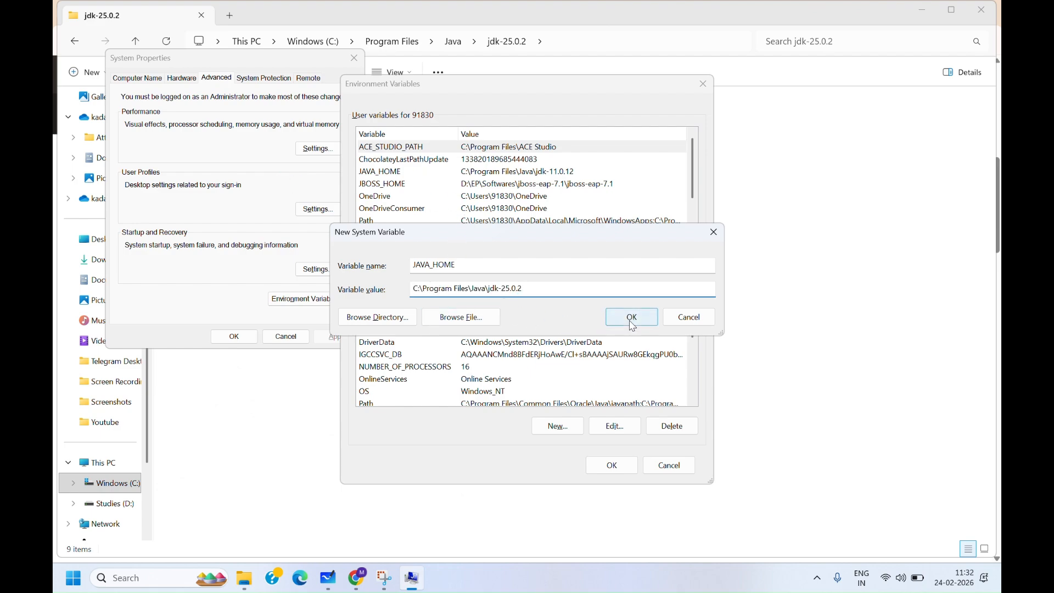
left_click(632, 318)
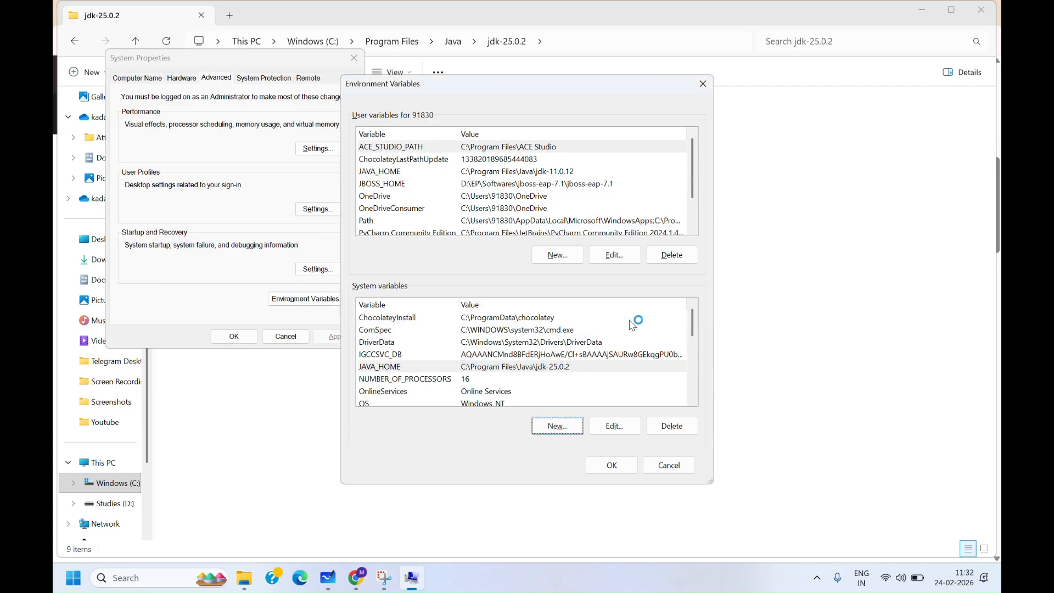
left_click(609, 467)
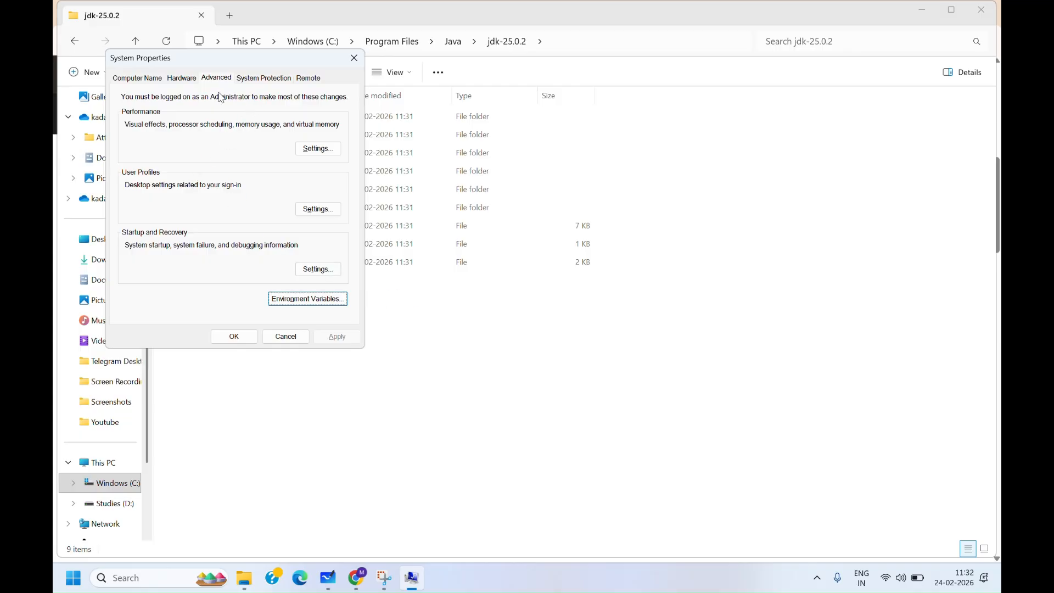
- Add a new entry %JAVA_HOME%\bin to the system Path variable
left_click(287, 301)
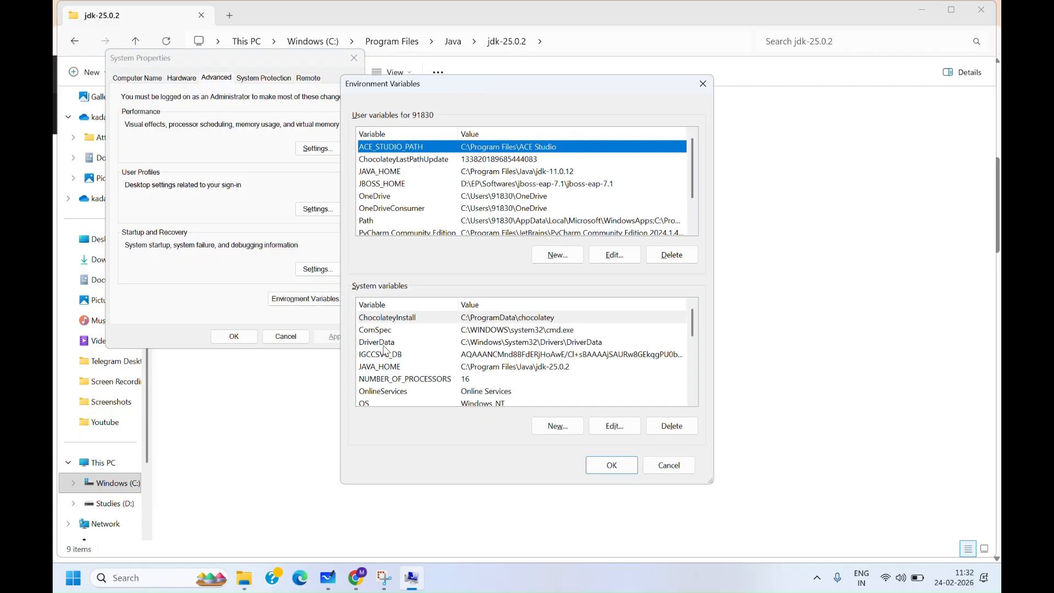
scroll(407, 379, "down", 2)
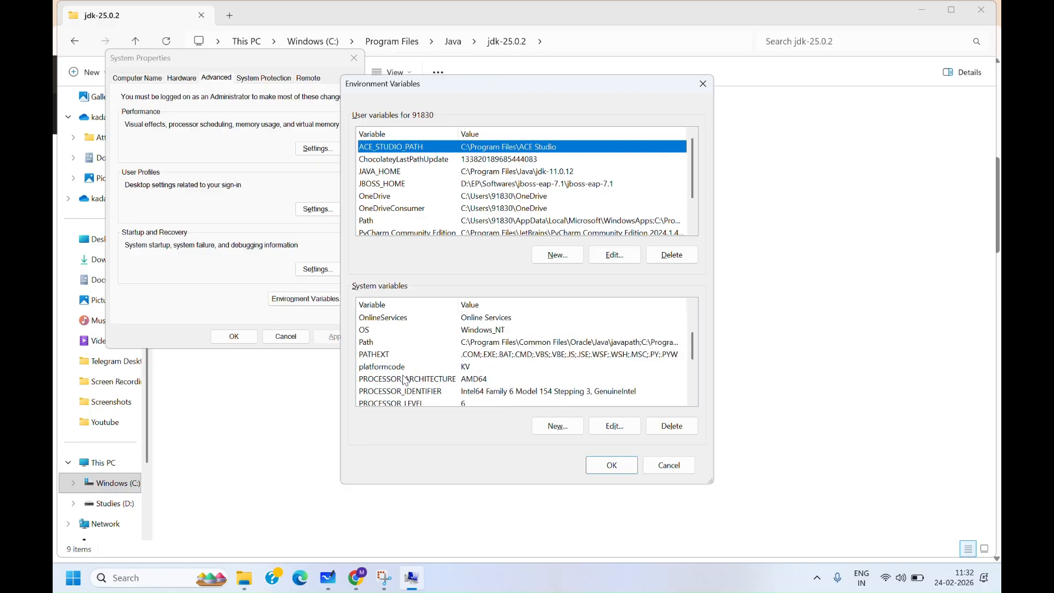
left_click(376, 342)
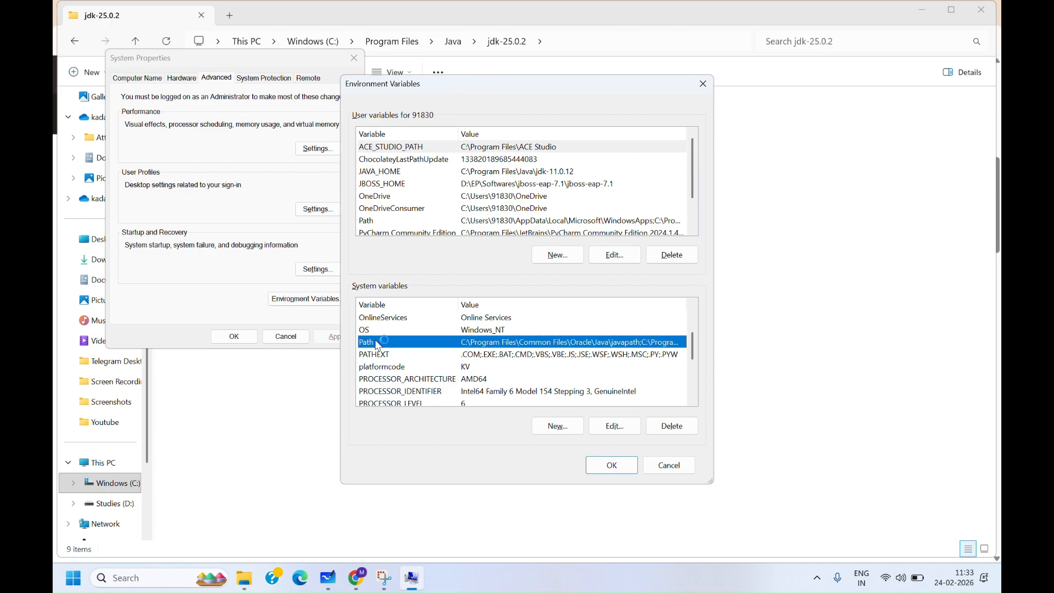
double_click(380, 341)
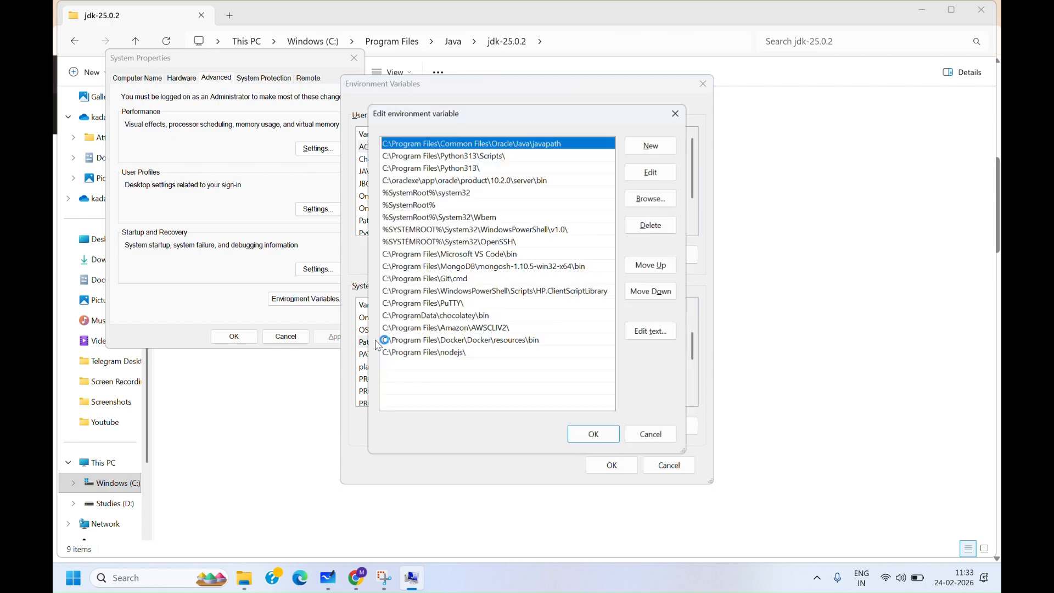
left_click(641, 152)
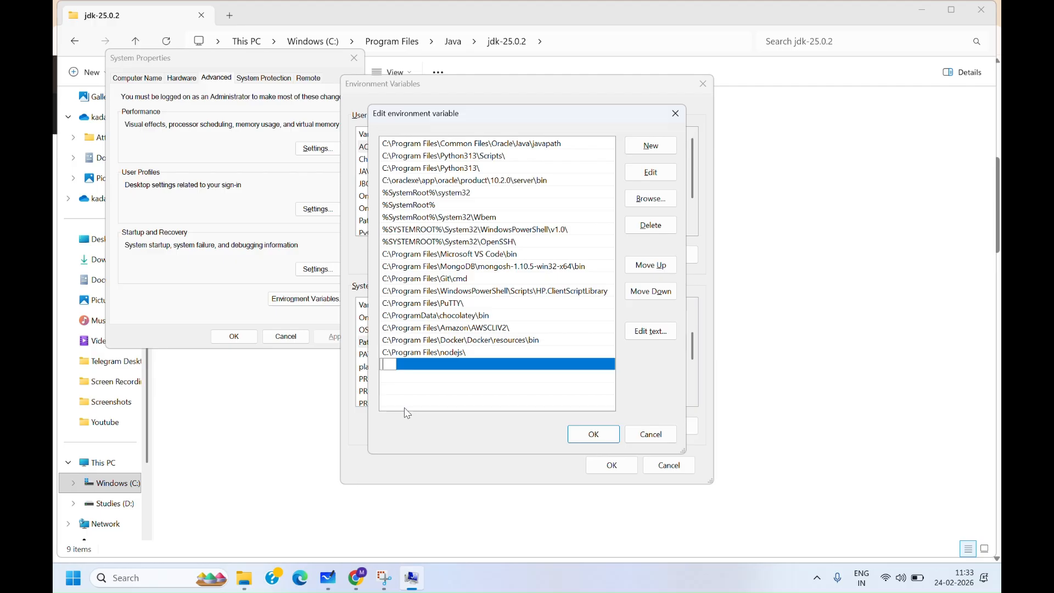
type("%JAVA_HOME")
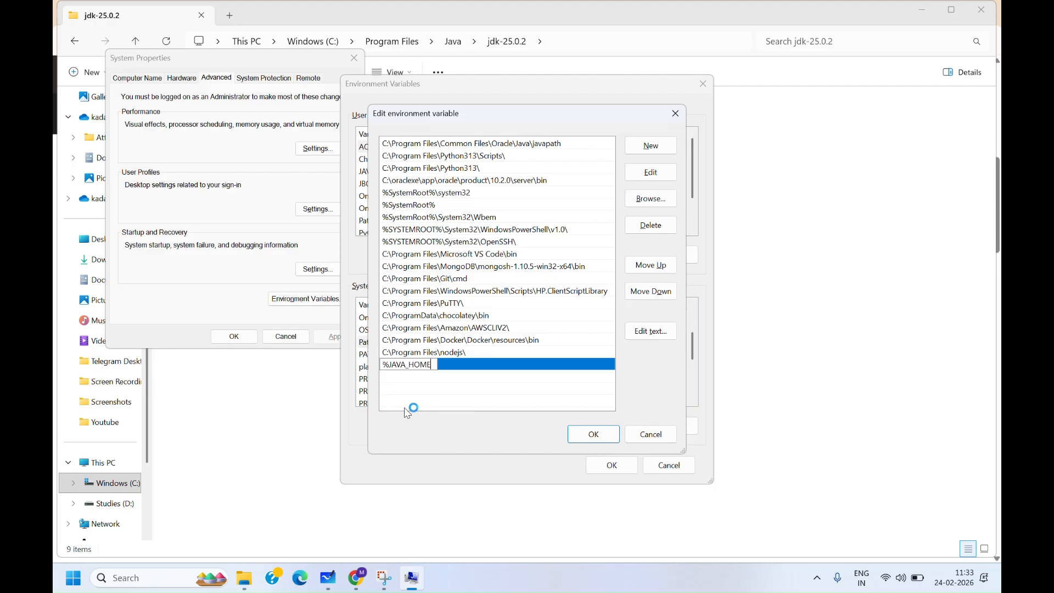
type("%\\B")
key("BackSpace")
type("bin")
- Save the Path edit and the environment variables, and close System Properties
left_click(580, 435)
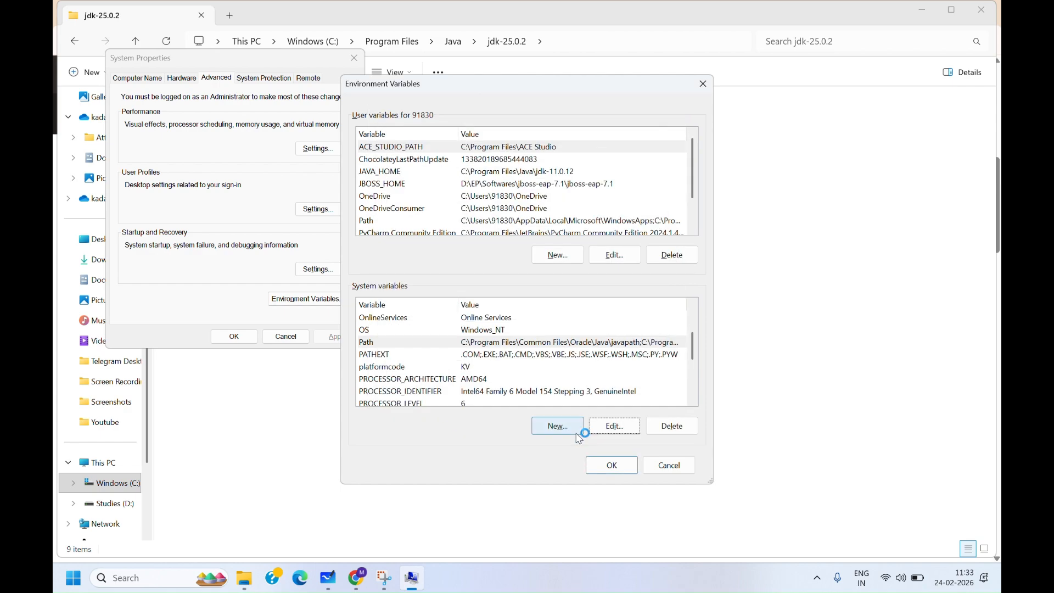
left_click(613, 465)
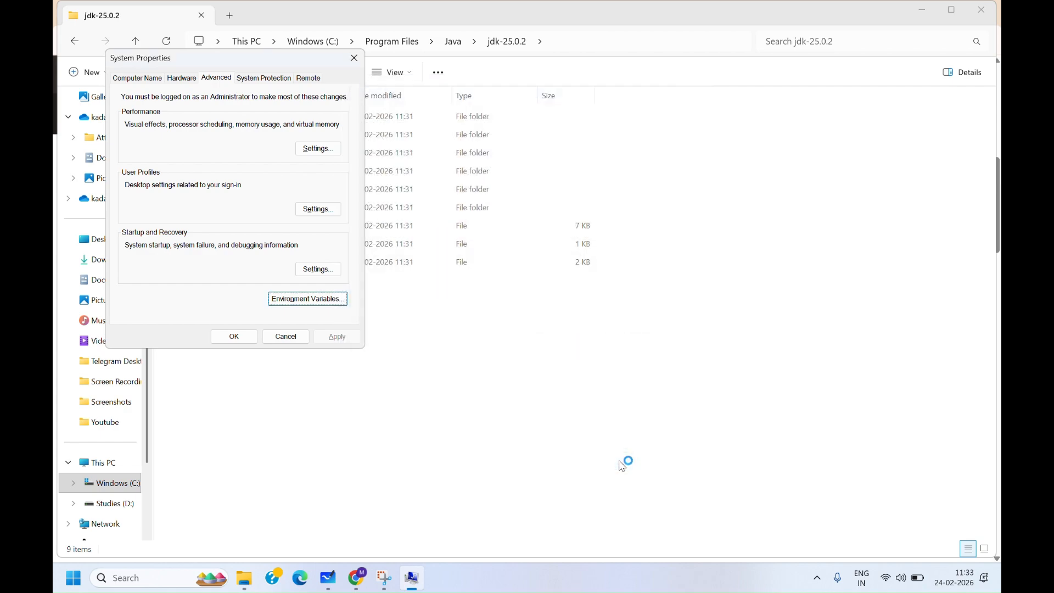
left_click(352, 57)
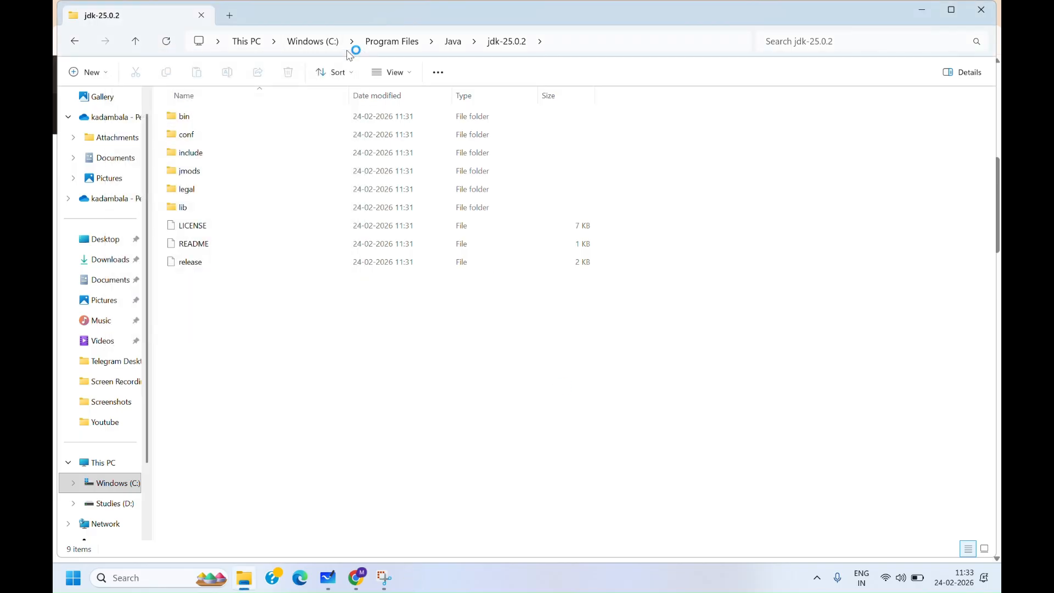
- Open Command Prompt and run java --version to check the installed JDK
left_click(162, 587)
type("cmd")
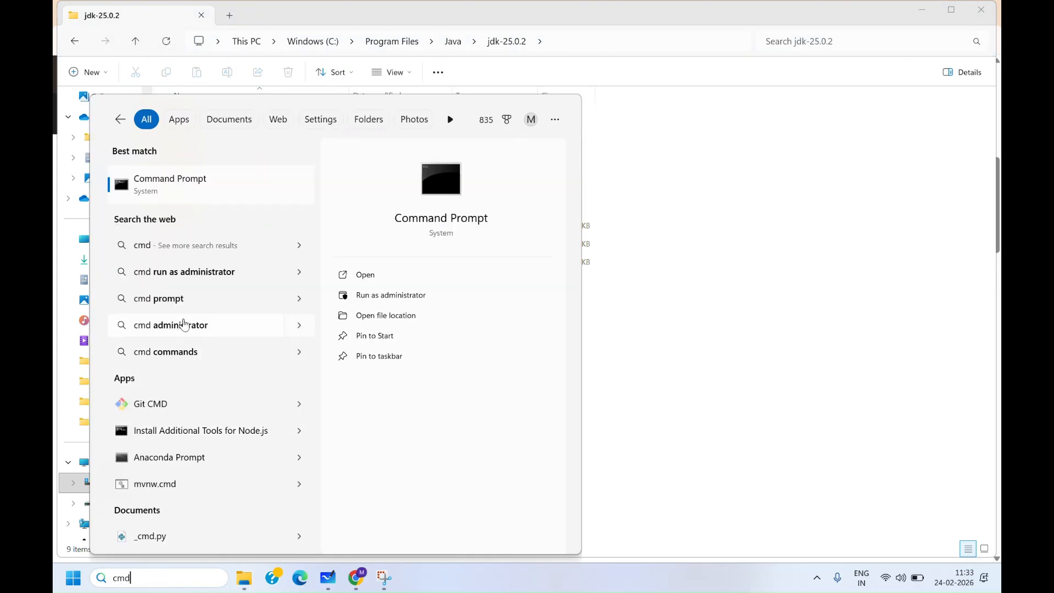
left_click(179, 182)
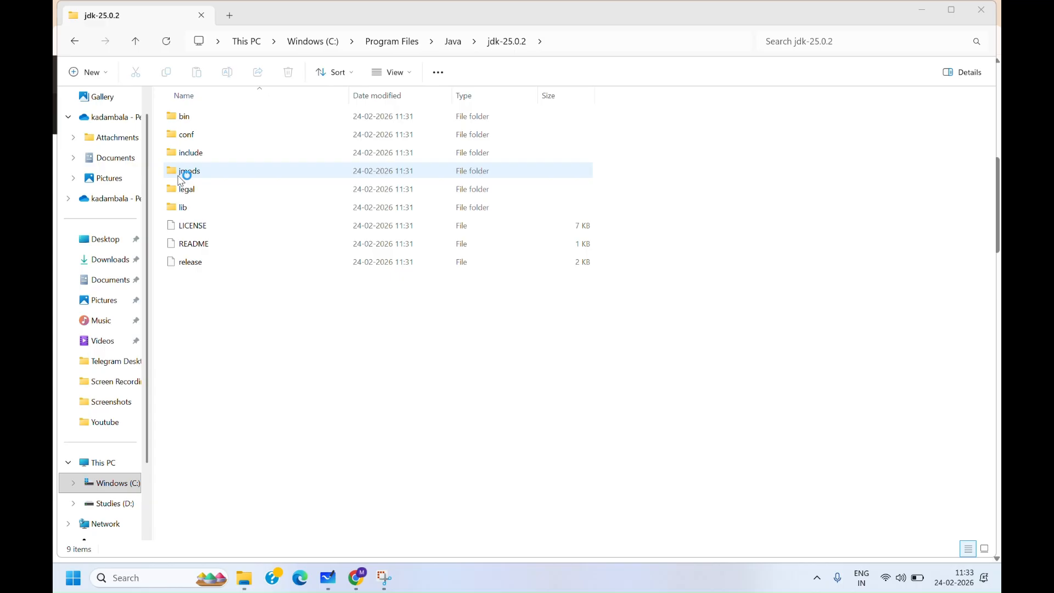
type("java --")
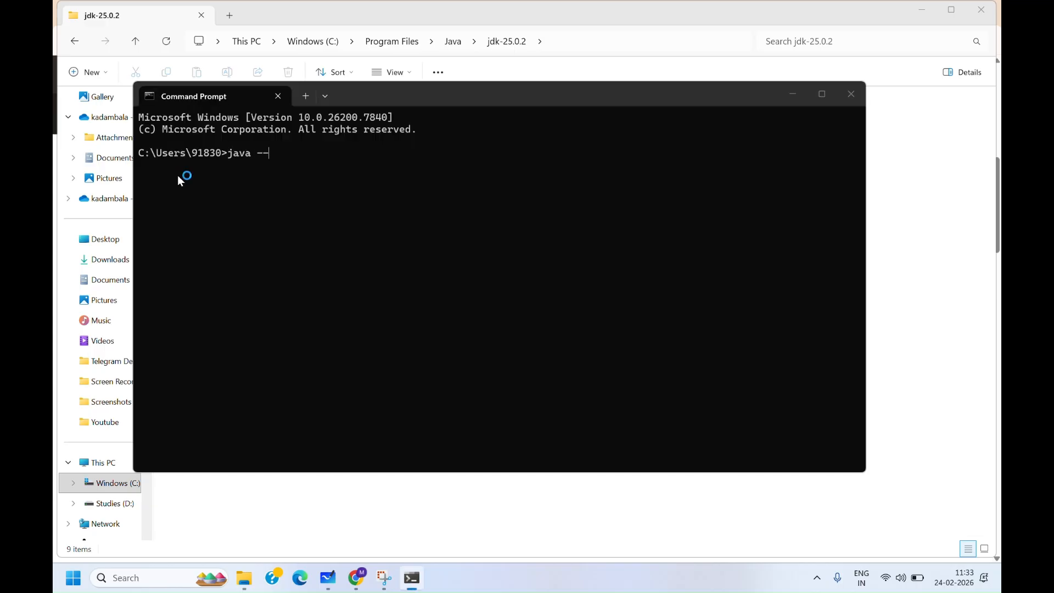
type("version")
key("Return")
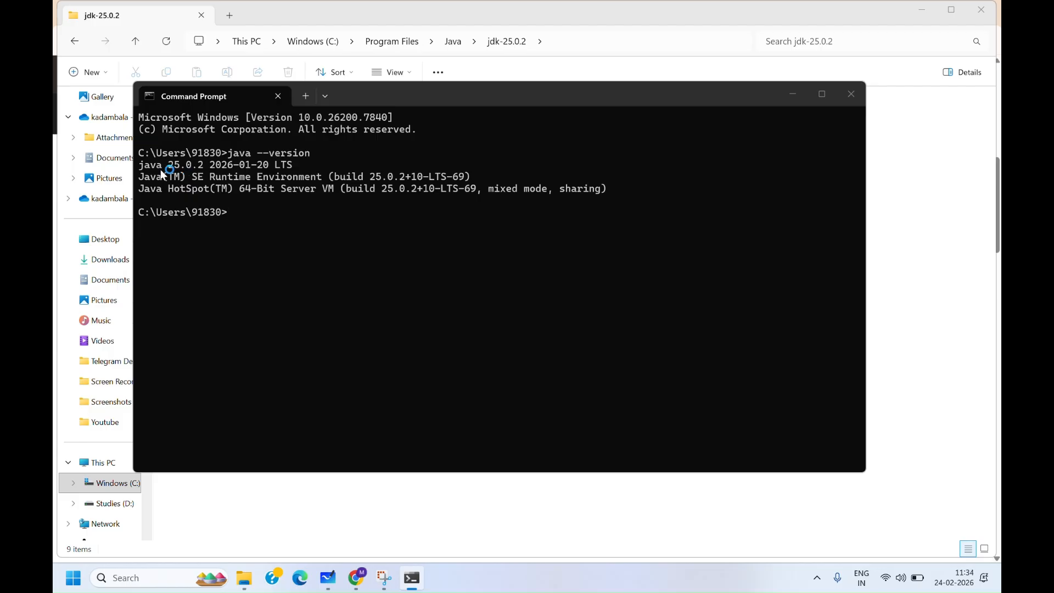
- Highlight the java version line, minimize Command Prompt, and switch to Microsoft Whiteboard
left_click_drag(138, 167, 298, 165)
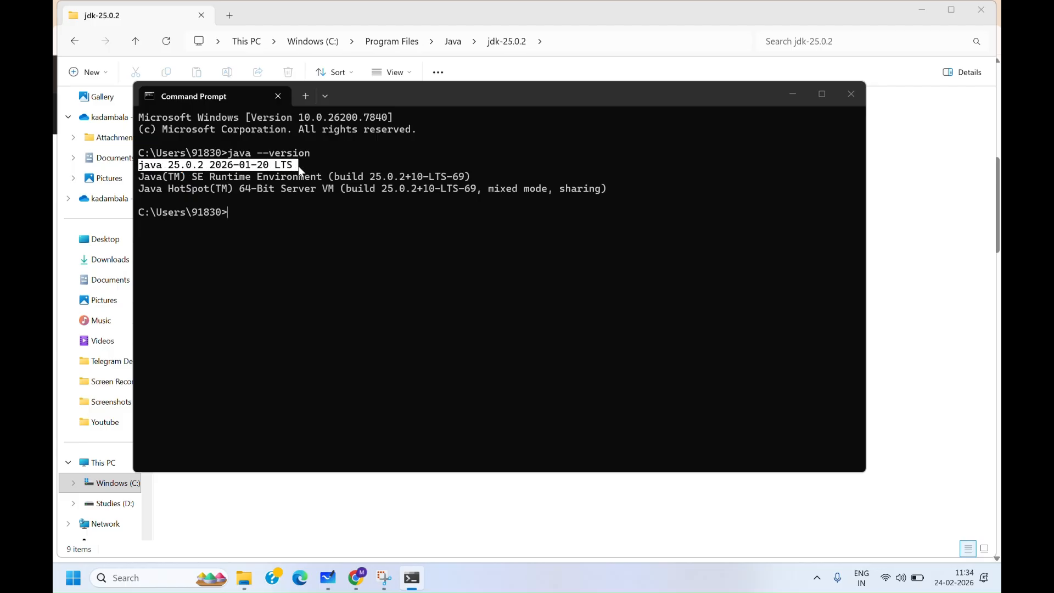
left_click(792, 94)
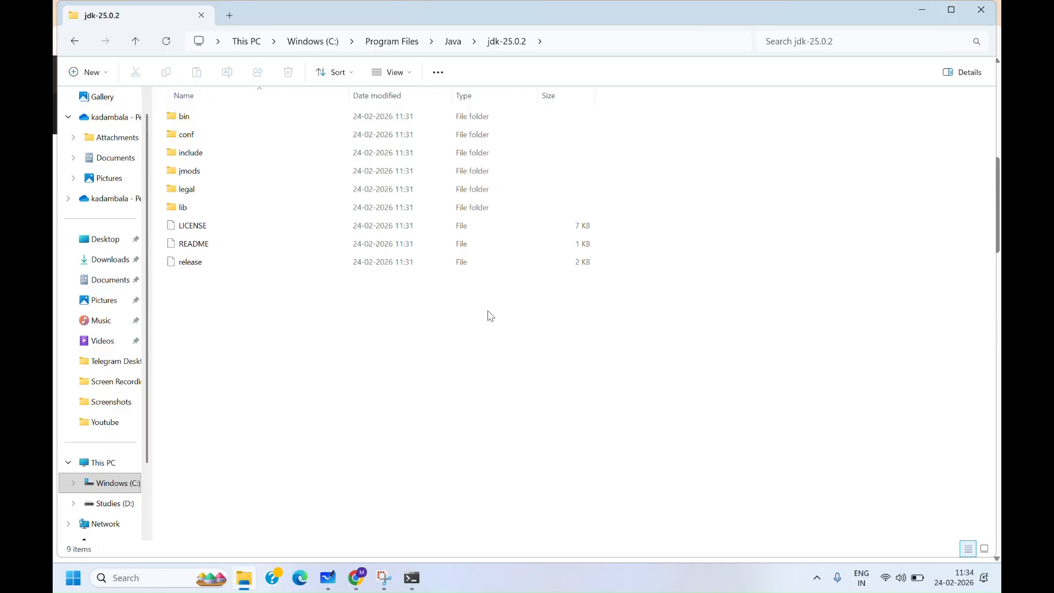
key("super+Tab")
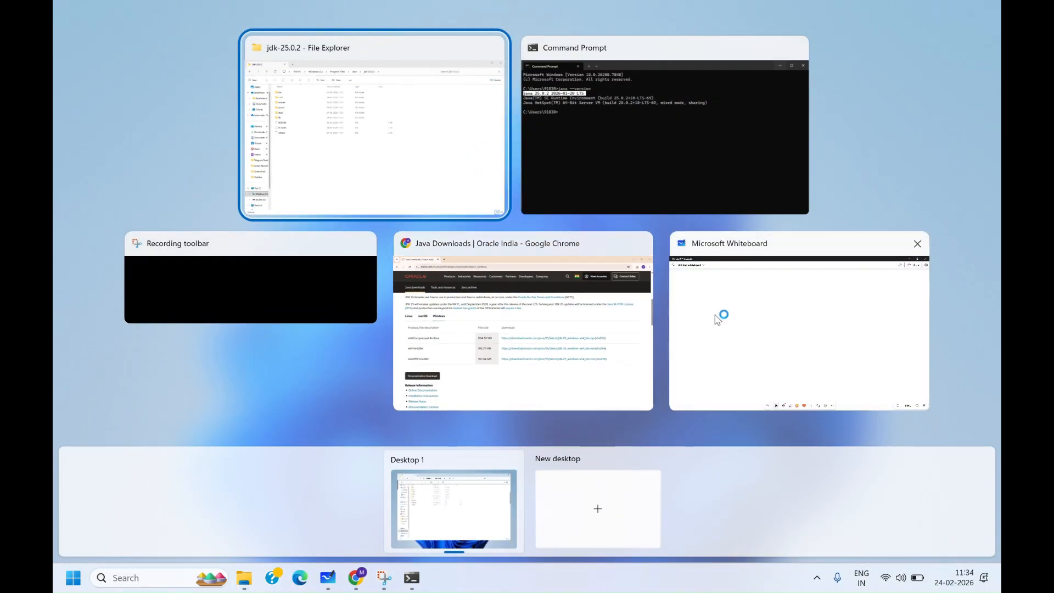
left_click(711, 316)
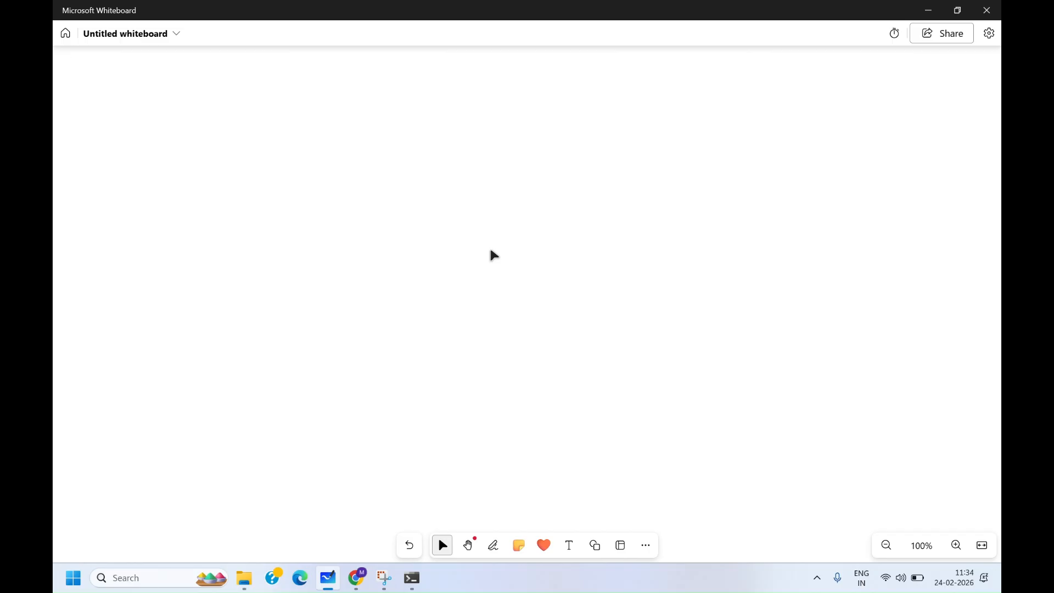
- Draw a simple house sketch on the whiteboard with the pen
key("alt+w")
key("Escape")
left_click_drag(284, 183, 290, 249)
mouse_move(282, 184)
left_mouse_down()
mouse_move(372, 166)
mouse_move(384, 254)
mouse_move(289, 260)
mouse_move(352, 257)
left_mouse_up()
mouse_move(282, 187)
left_mouse_down()
mouse_move(317, 129)
mouse_move(365, 180)
left_mouse_up()
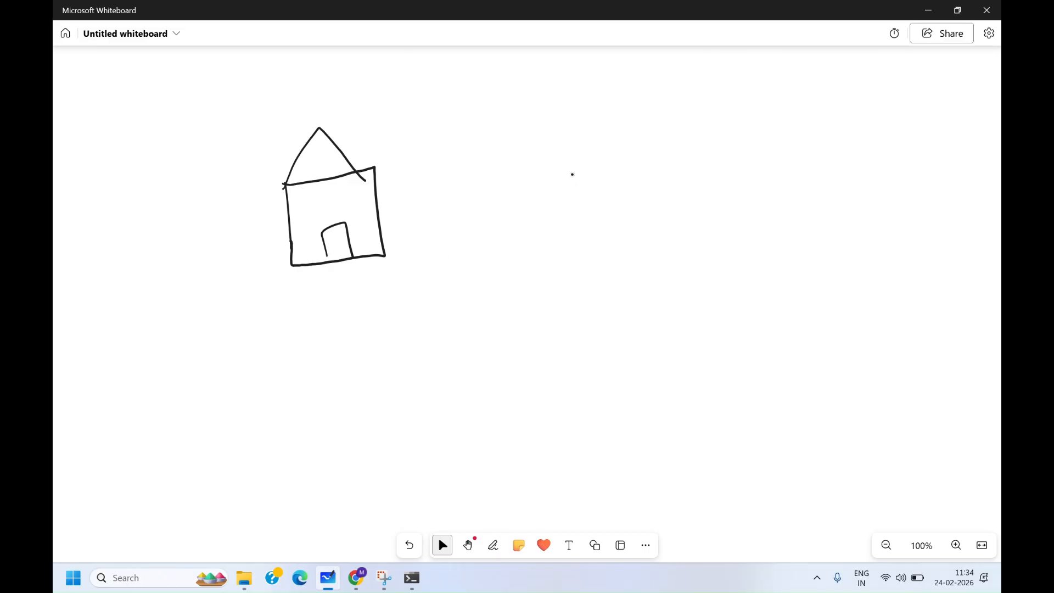
- Write JAVA_HOME → Name to the right of the house
mouse_move(534, 152)
left_mouse_down()
mouse_move(560, 145)
mouse_move(537, 172)
mouse_move(583, 172)
mouse_move(581, 158)
mouse_move(602, 144)
mouse_move(619, 165)
mouse_move(615, 157)
mouse_move(672, 165)
left_mouse_up()
mouse_move(682, 135)
left_mouse_down()
mouse_move(682, 163)
mouse_move(685, 150)
left_mouse_up()
mouse_move(698, 143)
left_mouse_down()
mouse_move(690, 158)
mouse_move(699, 143)
left_mouse_up()
mouse_move(711, 156)
left_mouse_down()
mouse_move(713, 136)
mouse_move(751, 161)
left_mouse_up()
left_click_drag(741, 149, 785, 148)
mouse_move(776, 143)
left_mouse_down()
mouse_move(779, 161)
mouse_move(806, 145)
mouse_move(817, 162)
left_mouse_up()
mouse_move(823, 140)
left_mouse_down()
mouse_move(824, 160)
mouse_move(835, 150)
mouse_move(846, 163)
left_mouse_up()
mouse_move(850, 164)
left_mouse_down()
mouse_move(858, 155)
mouse_move(872, 164)
left_mouse_up()
left_click_drag(880, 157, 888, 164)
left_click_drag(813, 160, 827, 157)
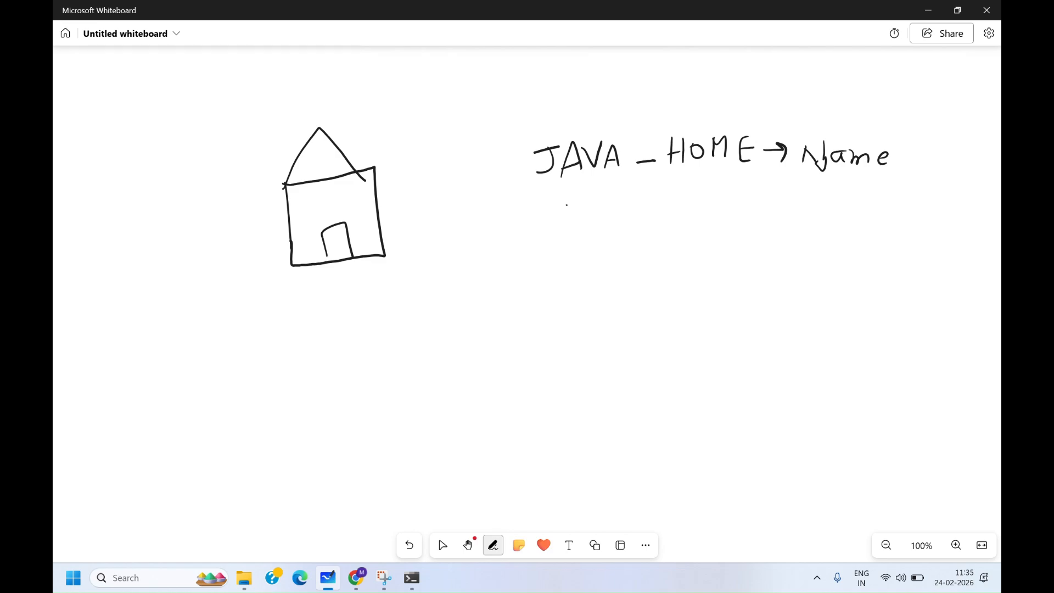
- Write Path → beside a boxed Value under the JAVA_HOME label
mouse_move(566, 204)
left_mouse_down()
mouse_move(567, 229)
mouse_move(566, 215)
left_mouse_up()
mouse_move(591, 210)
left_mouse_down()
mouse_move(582, 218)
mouse_move(596, 222)
left_mouse_up()
mouse_move(609, 198)
left_mouse_down()
mouse_move(610, 220)
mouse_move(614, 207)
left_mouse_up()
left_click_drag(621, 195, 634, 219)
mouse_move(646, 205)
left_mouse_down()
mouse_move(665, 202)
mouse_move(665, 218)
mouse_move(816, 174)
mouse_move(754, 220)
mouse_move(689, 222)
mouse_move(720, 196)
left_mouse_up()
mouse_move(733, 201)
left_mouse_down()
mouse_move(726, 208)
mouse_move(737, 210)
left_mouse_up()
left_click_drag(745, 185, 749, 207)
left_click_drag(752, 196, 794, 205)
left_click(441, 544)
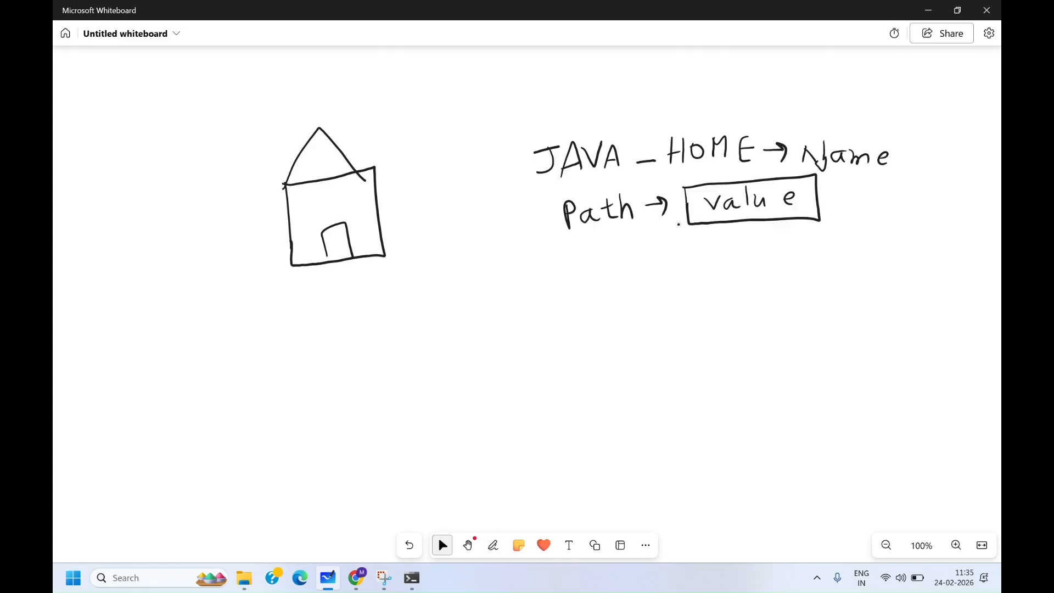
- Circle JAVA_HOME and draw a box labelled JDK with an arrow pointing into it
left_click(493, 545)
mouse_move(583, 111)
left_mouse_down()
mouse_move(565, 104)
mouse_move(532, 200)
mouse_move(674, 187)
mouse_move(771, 147)
mouse_move(673, 107)
mouse_move(554, 105)
left_mouse_up()
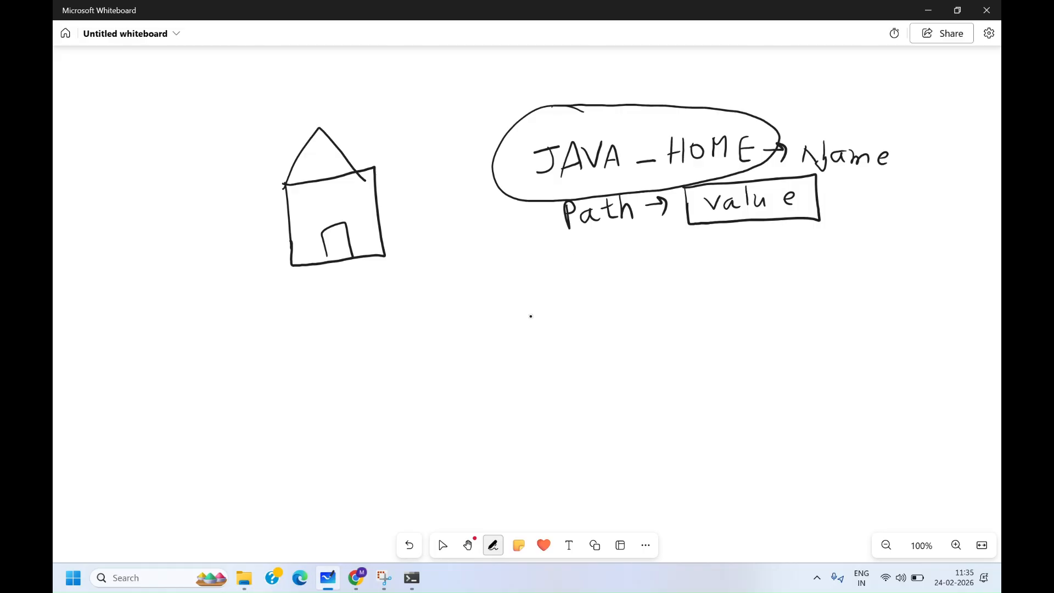
left_click_drag(522, 300, 522, 351)
mouse_move(522, 297)
left_mouse_down()
mouse_move(525, 391)
mouse_move(547, 294)
mouse_move(655, 283)
mouse_move(658, 390)
mouse_move(522, 395)
left_mouse_up()
mouse_move(735, 300)
left_mouse_down()
mouse_move(607, 350)
mouse_move(629, 347)
left_mouse_up()
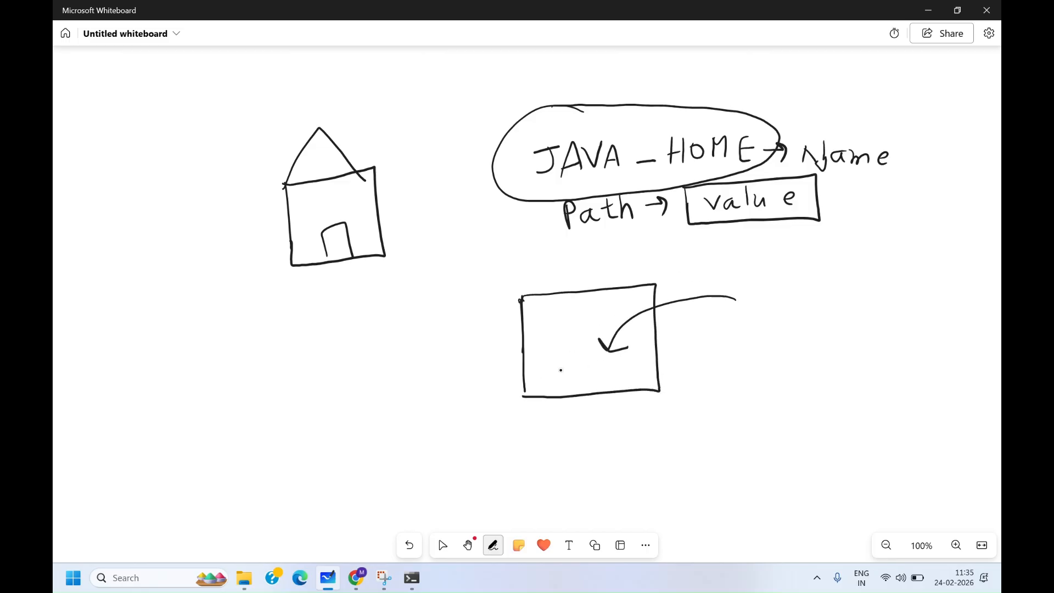
mouse_move(536, 361)
left_mouse_down()
mouse_move(551, 358)
mouse_move(542, 376)
mouse_move(567, 375)
left_mouse_up()
mouse_move(565, 358)
left_mouse_down()
mouse_move(568, 372)
mouse_move(616, 372)
left_mouse_up()
- Write Path → and JAVA_HOME below the JDK box, then circle JAVA_HOME with an arrow
left_click(442, 545)
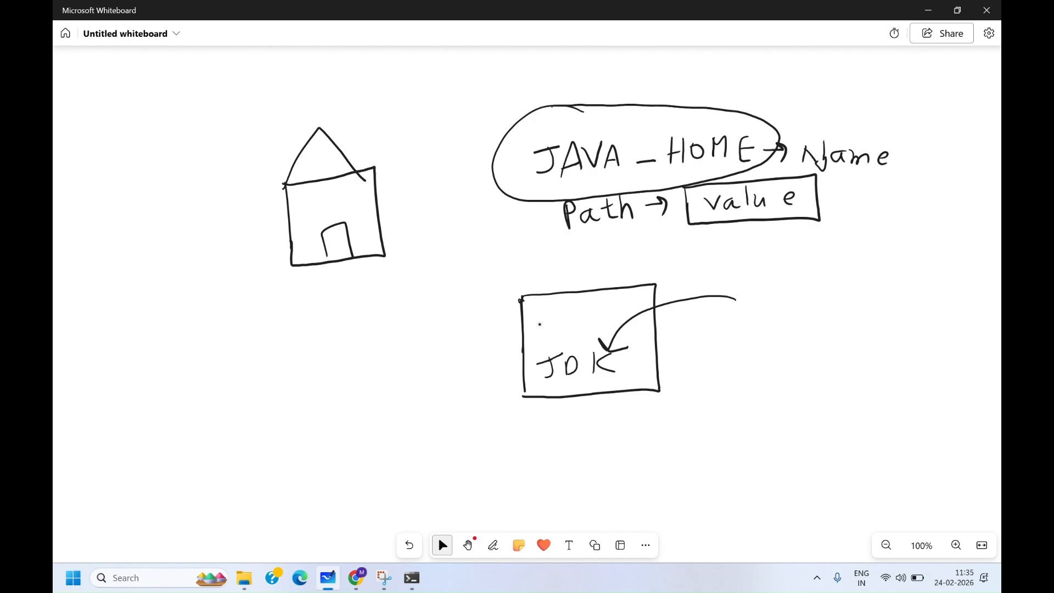
left_click(493, 545)
mouse_move(287, 390)
left_mouse_down()
mouse_move(382, 385)
mouse_move(405, 357)
mouse_move(407, 378)
left_mouse_up()
mouse_move(422, 420)
left_mouse_down()
mouse_move(445, 418)
mouse_move(429, 442)
mouse_move(457, 417)
mouse_move(471, 439)
left_mouse_up()
mouse_move(455, 434)
left_mouse_down()
mouse_move(497, 417)
mouse_move(509, 439)
mouse_move(558, 445)
left_mouse_up()
mouse_move(572, 415)
left_mouse_down()
mouse_move(573, 444)
mouse_move(573, 432)
left_mouse_up()
mouse_move(587, 422)
left_mouse_down()
mouse_move(580, 433)
mouse_move(588, 423)
left_mouse_up()
mouse_move(605, 435)
left_mouse_down()
mouse_move(609, 411)
mouse_move(626, 431)
mouse_move(652, 436)
mouse_move(653, 422)
left_mouse_up()
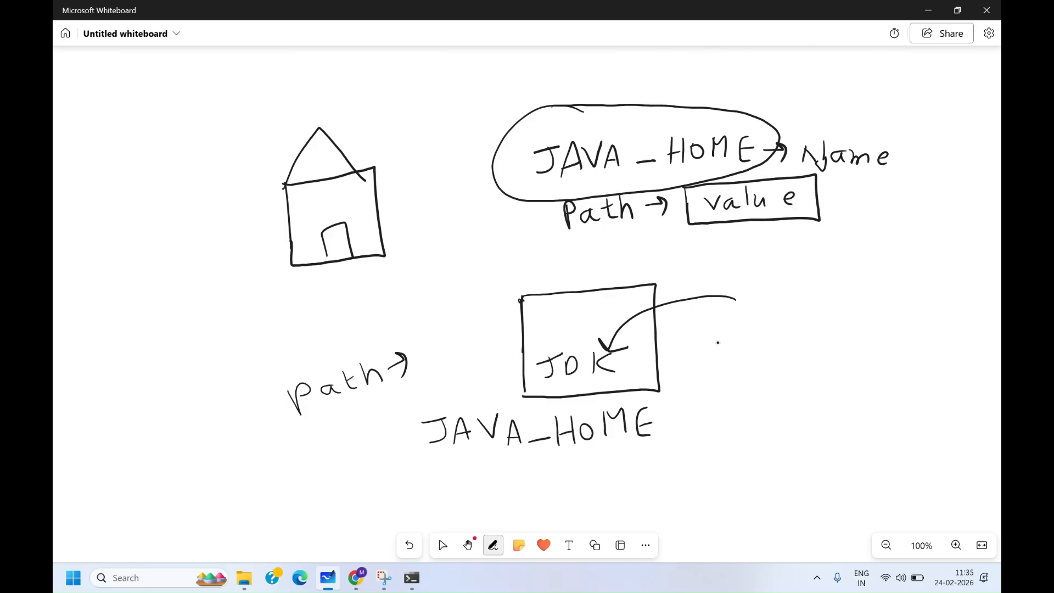
mouse_move(792, 289)
left_mouse_down()
mouse_move(694, 365)
mouse_move(687, 383)
mouse_move(708, 384)
mouse_move(683, 406)
mouse_move(424, 386)
mouse_move(504, 498)
mouse_move(681, 428)
mouse_move(649, 394)
left_mouse_up()
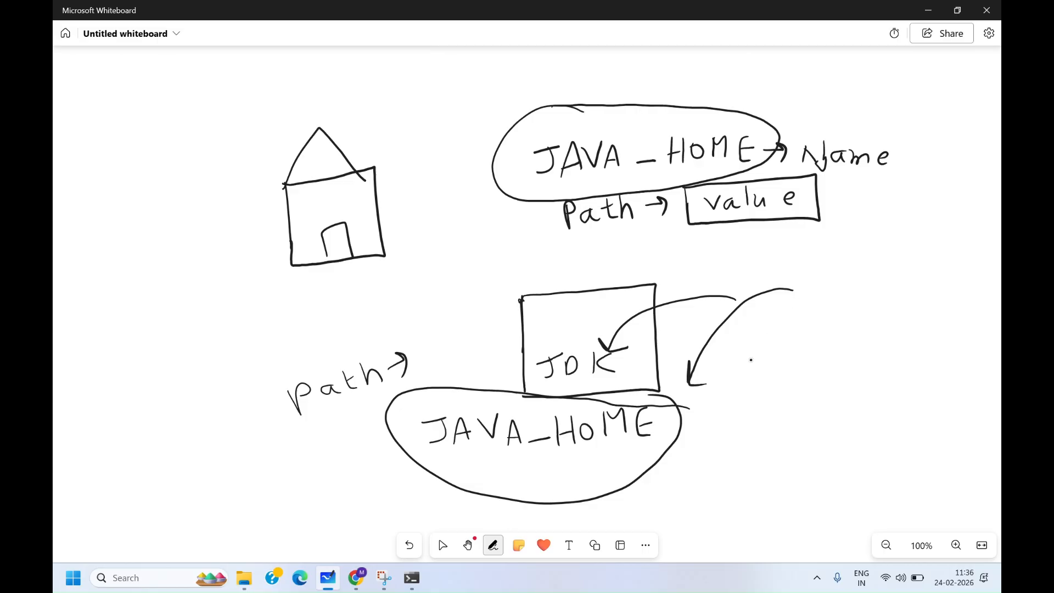
key("Escape")
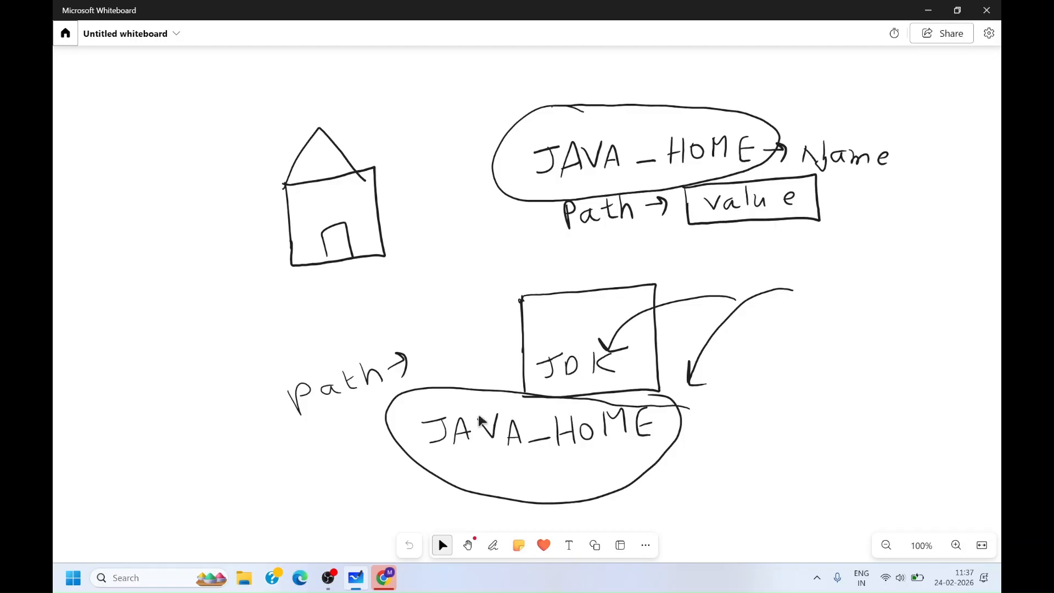
- Search Google for eclipse download and open the Eclipse IDE Download 2025-12 page
left_click(386, 582)
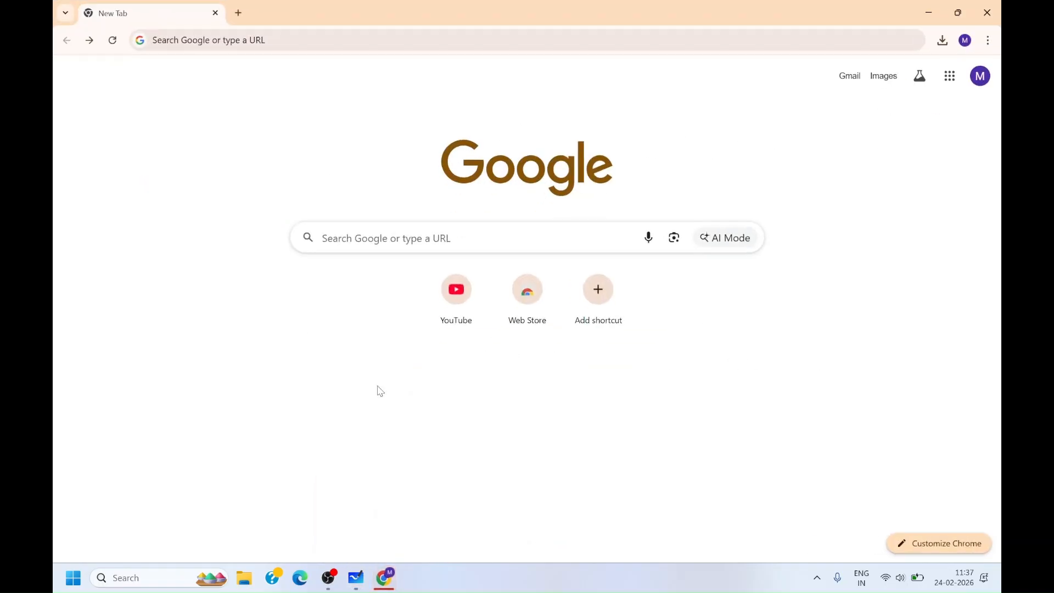
left_click(412, 239)
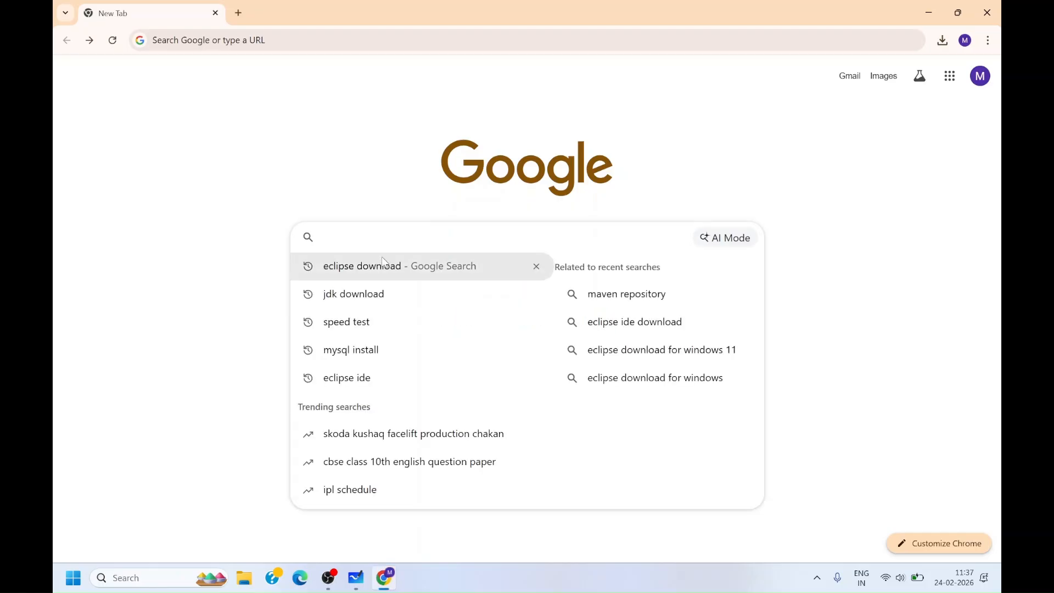
left_click(387, 266)
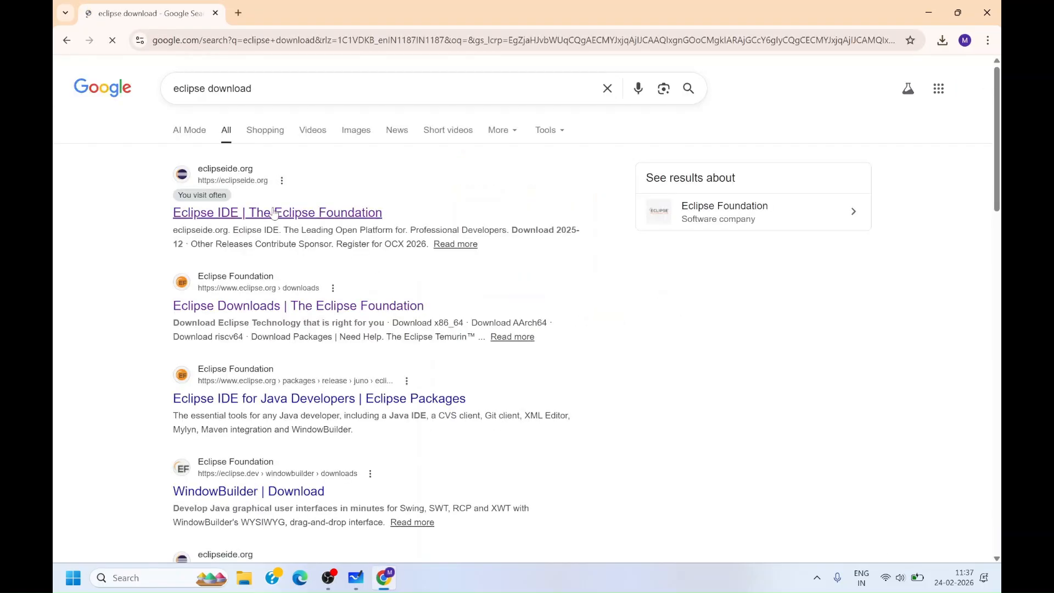
left_click(256, 213)
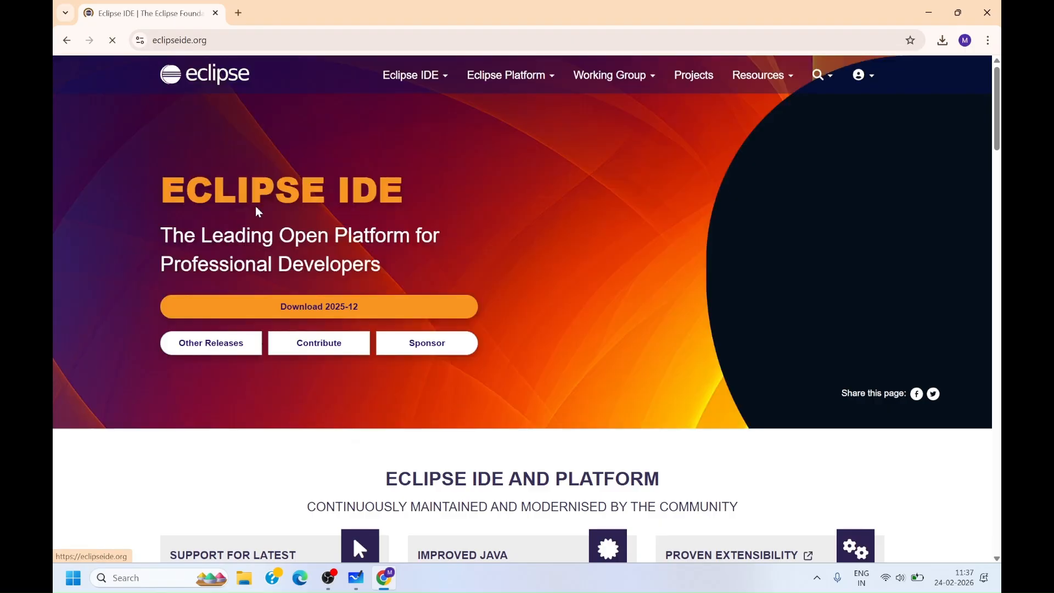
left_click(343, 304)
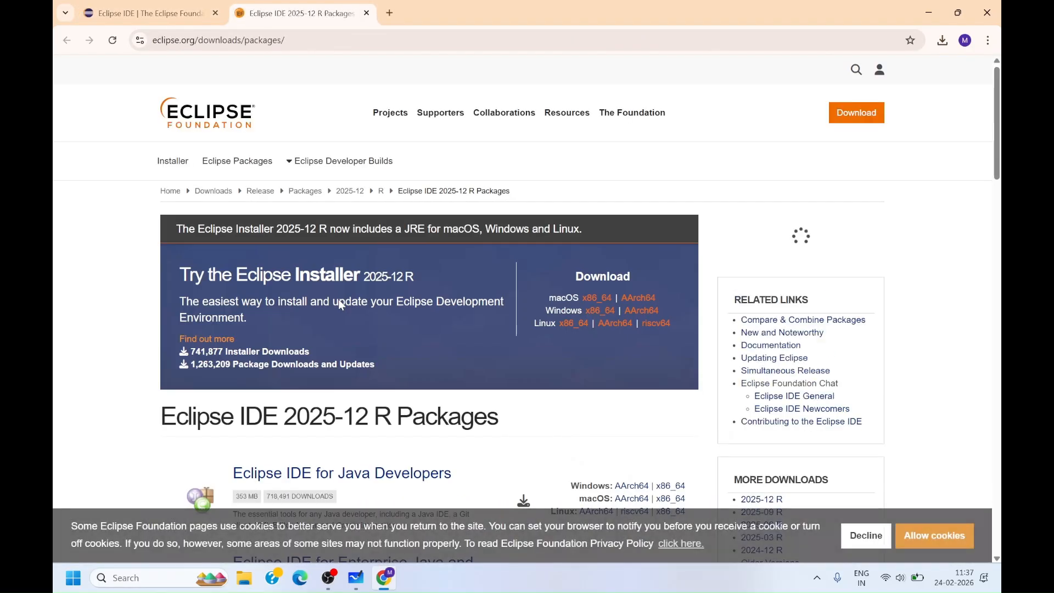
- Download the Eclipse Installer for Windows x86_64 and open the download progress list
scroll(496, 278, "down", 1)
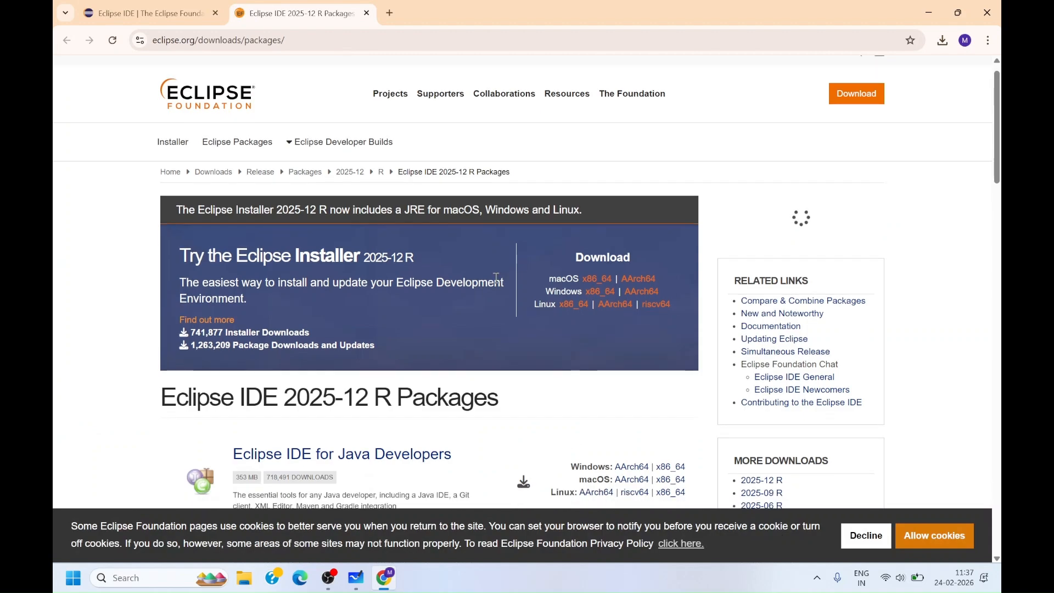
left_click(597, 296)
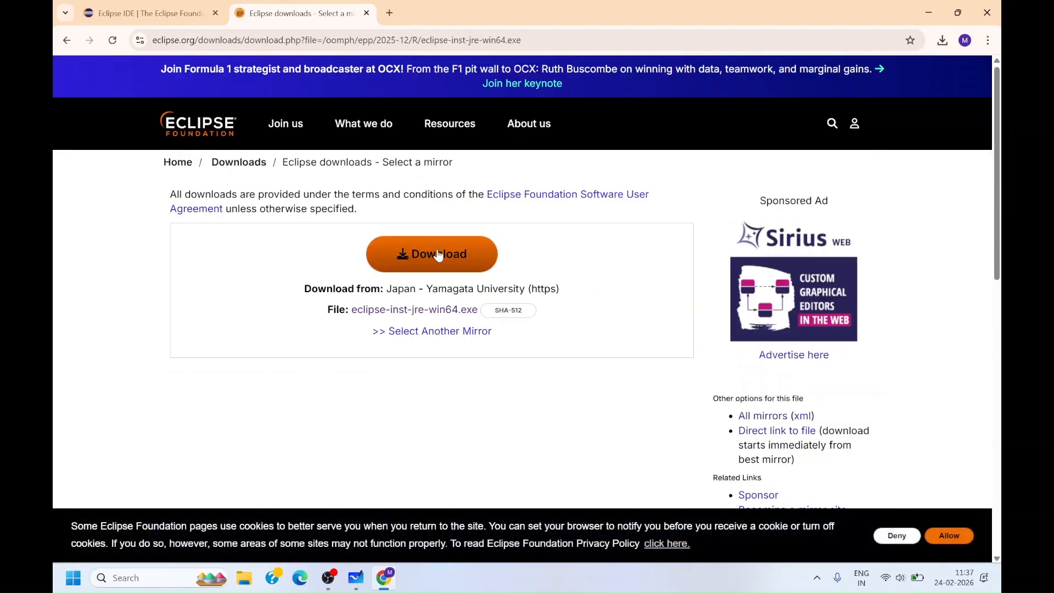
left_click(438, 254)
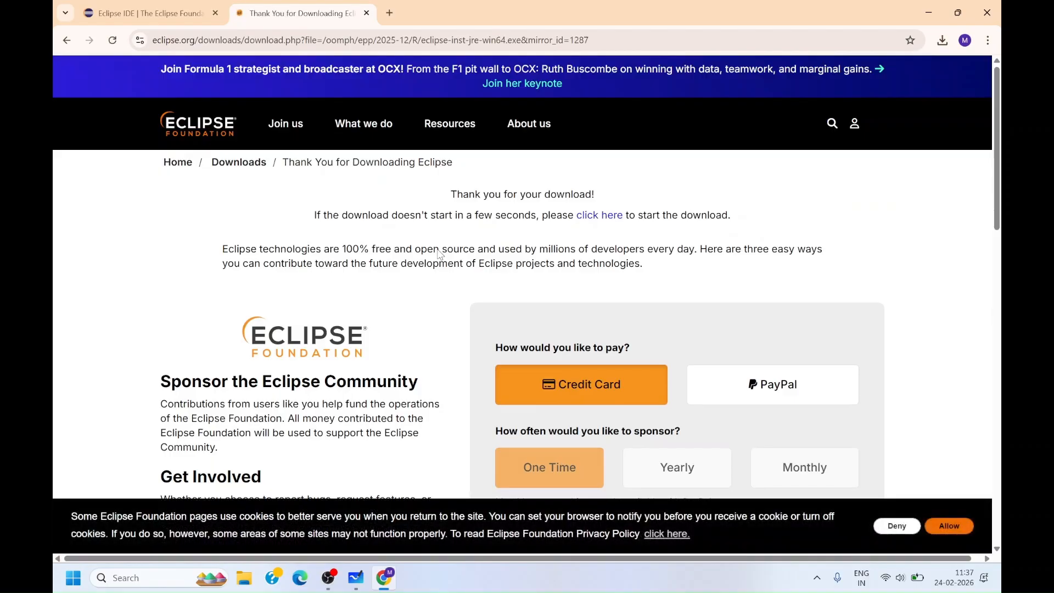
left_click(942, 40)
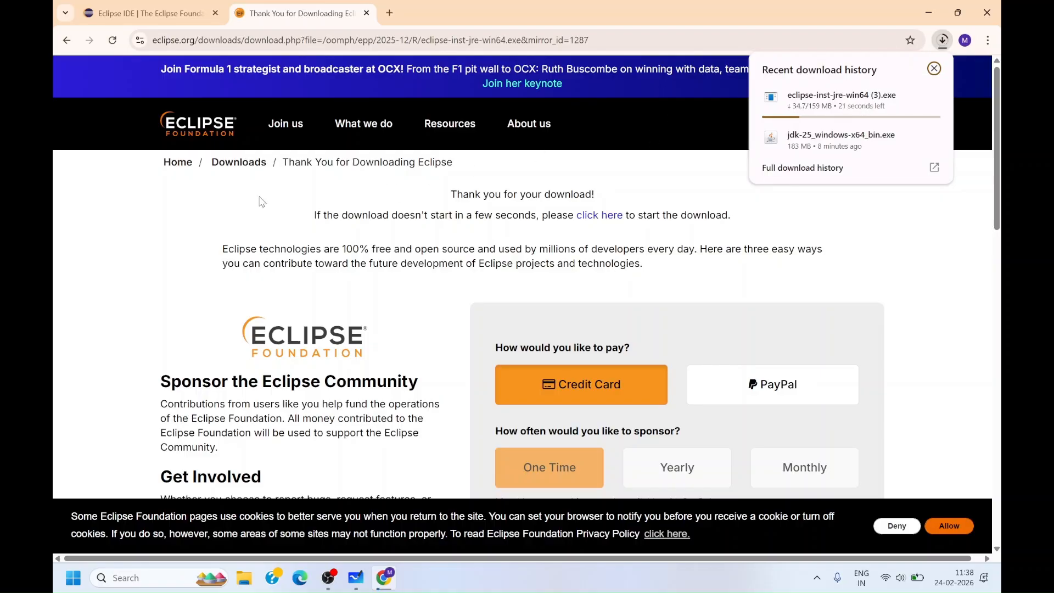
- Open the downloaded Eclipse installer from the browser's download history
left_click(174, 217)
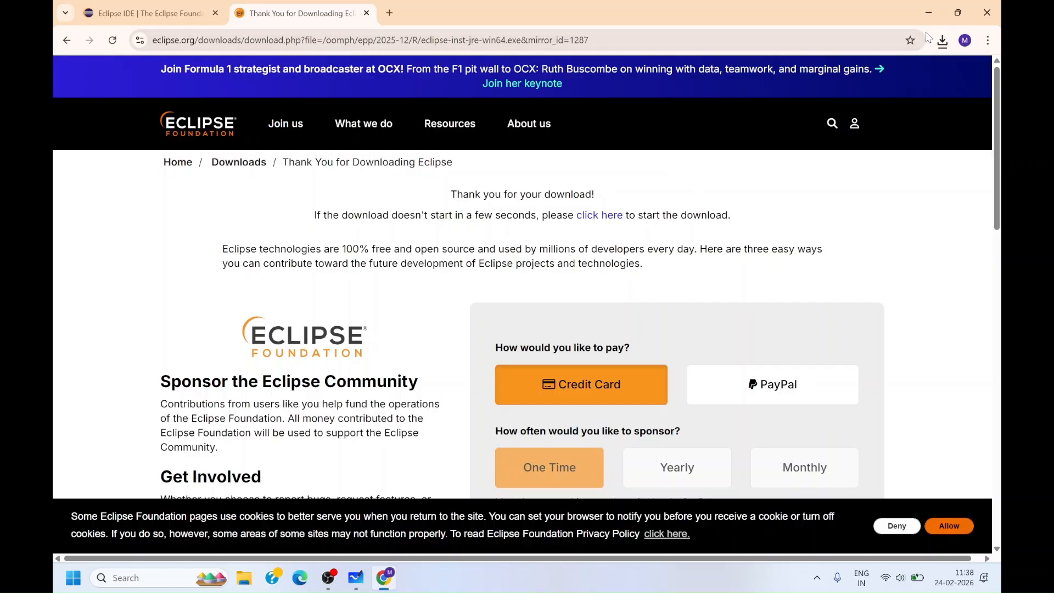
left_click(942, 42)
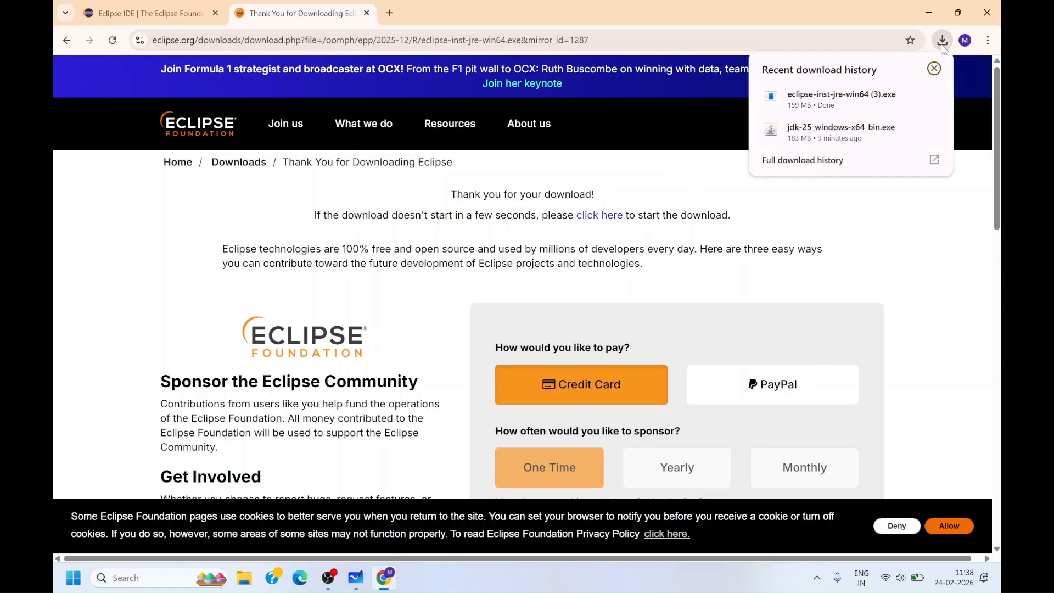
left_click(806, 112)
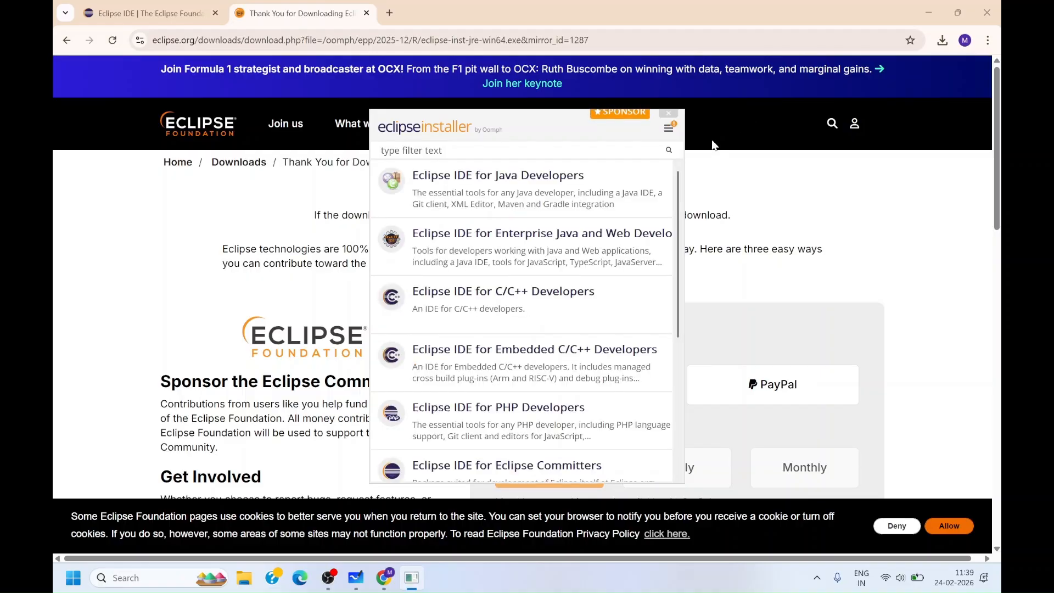
- Install Eclipse IDE for Enterprise Java and Web Developers with the jdk-25.0.2 VM into D:\jee-2025-12 and launch it
left_click(521, 246)
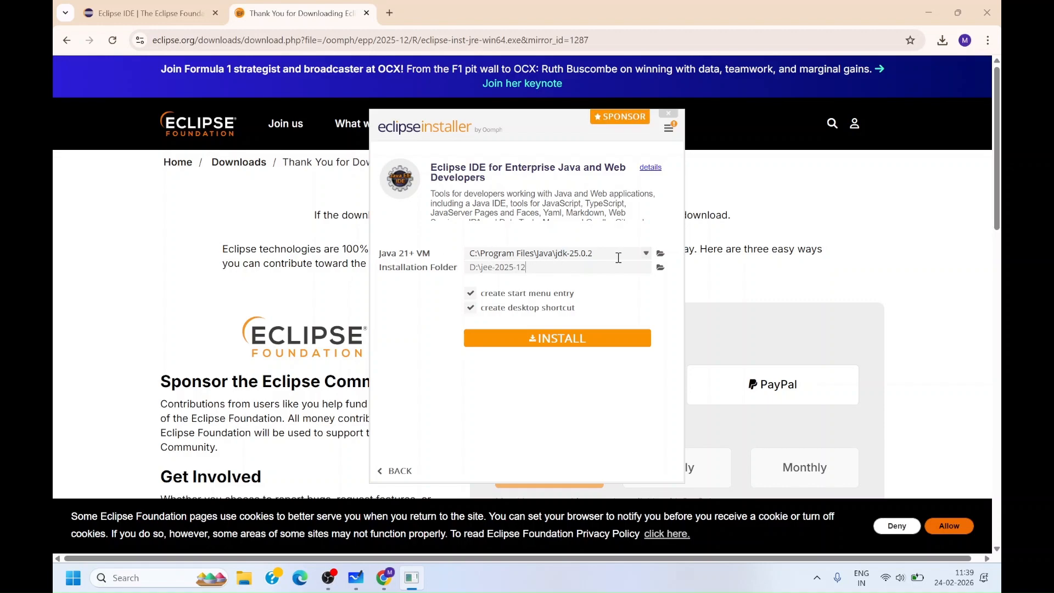
left_click(647, 254)
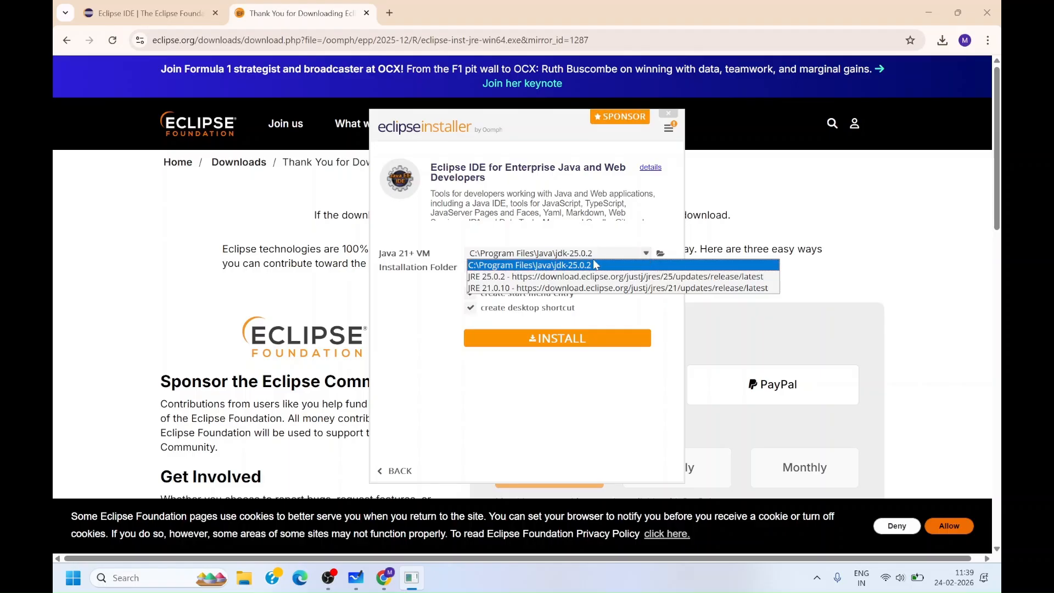
left_click(587, 269)
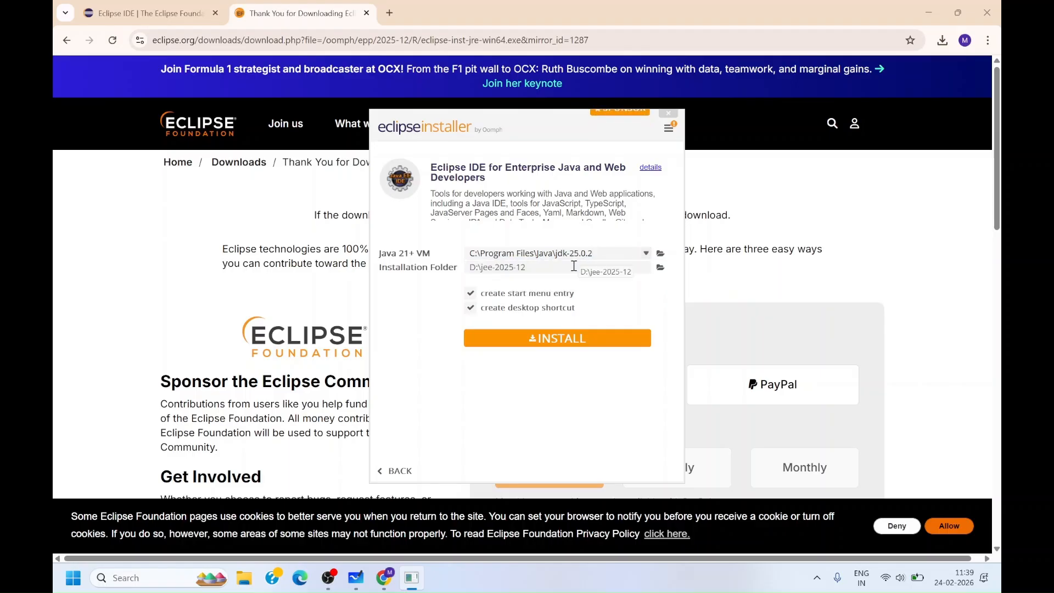
left_click(522, 346)
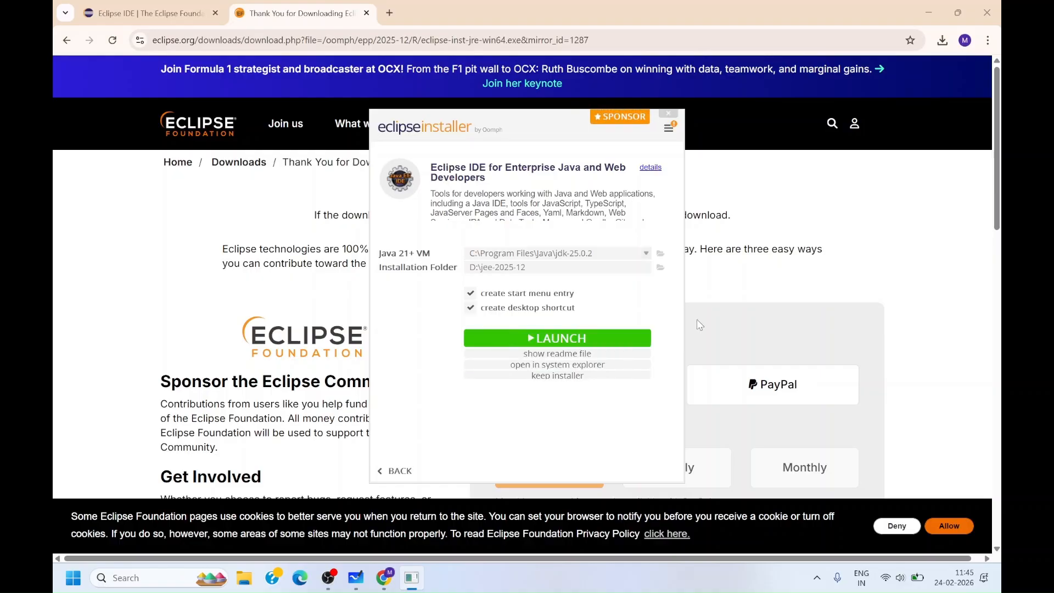
left_click(564, 336)
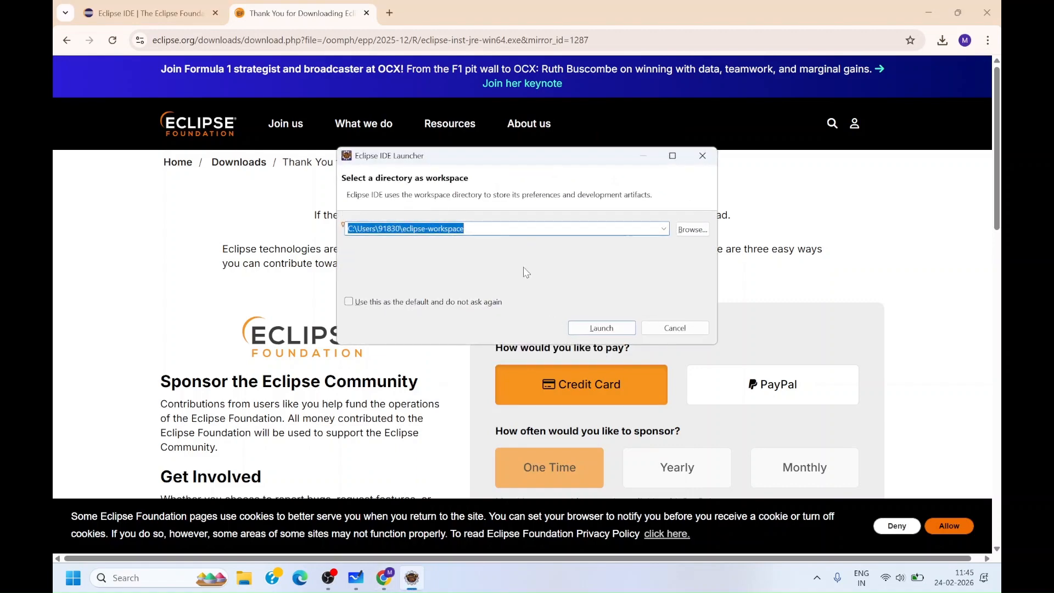
- Create a new folder JavaAI on the Studies (D:) drive, select it as the workspace and launch Eclipse
left_click(496, 230)
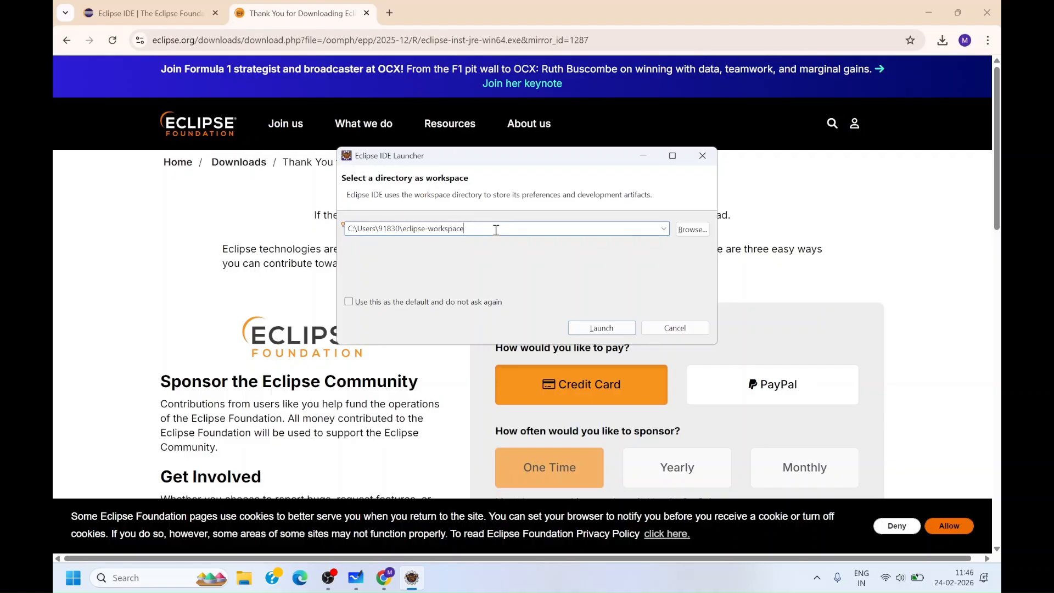
left_click(664, 230)
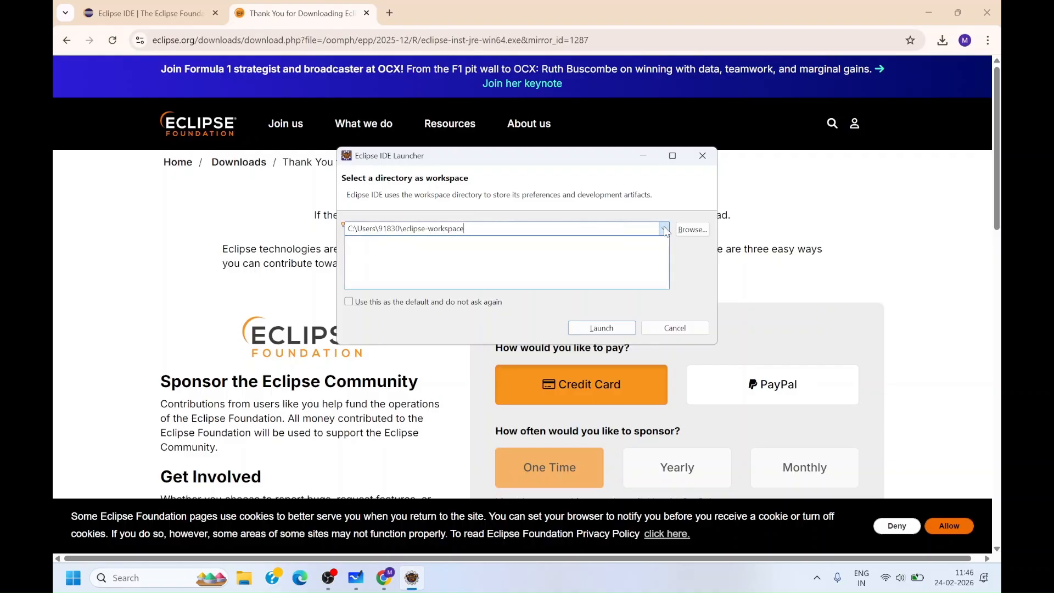
left_click(618, 229)
left_click(692, 230)
scroll(384, 307, "down", 5)
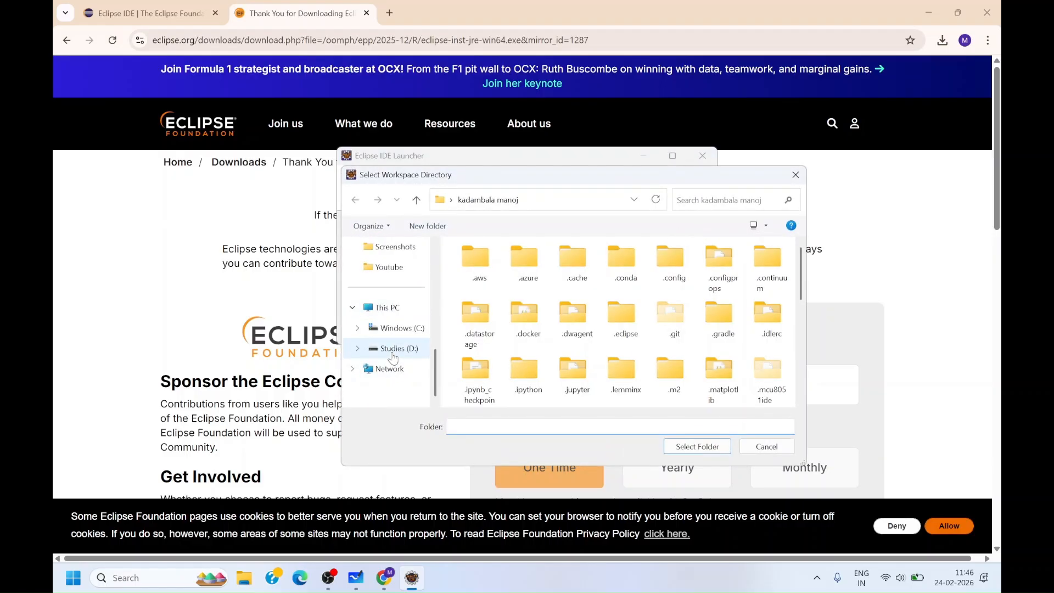
left_click(392, 357)
scroll(483, 386, "down", 8)
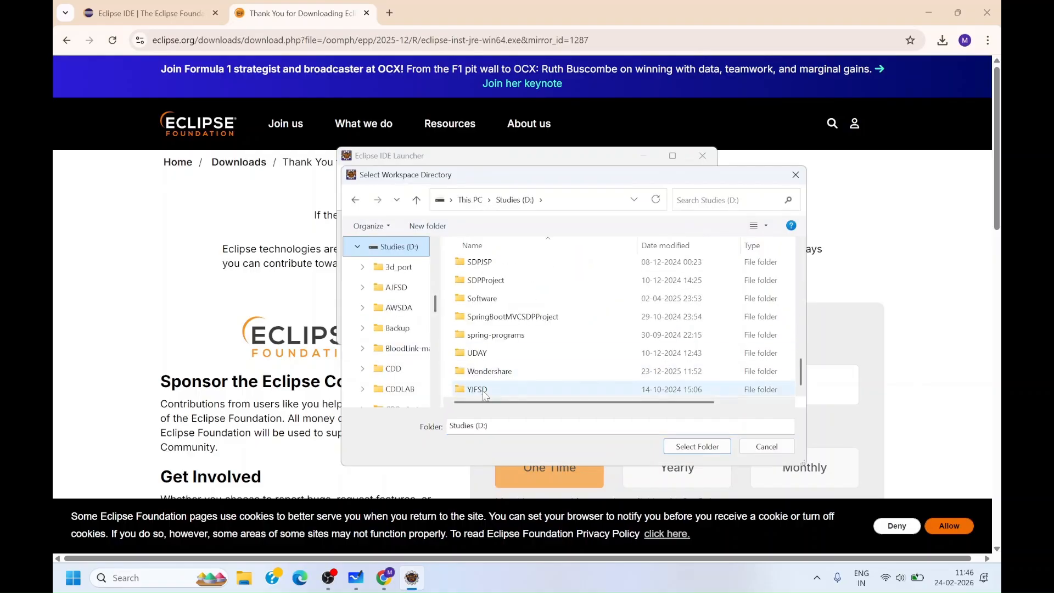
scroll(500, 351, "up", 8)
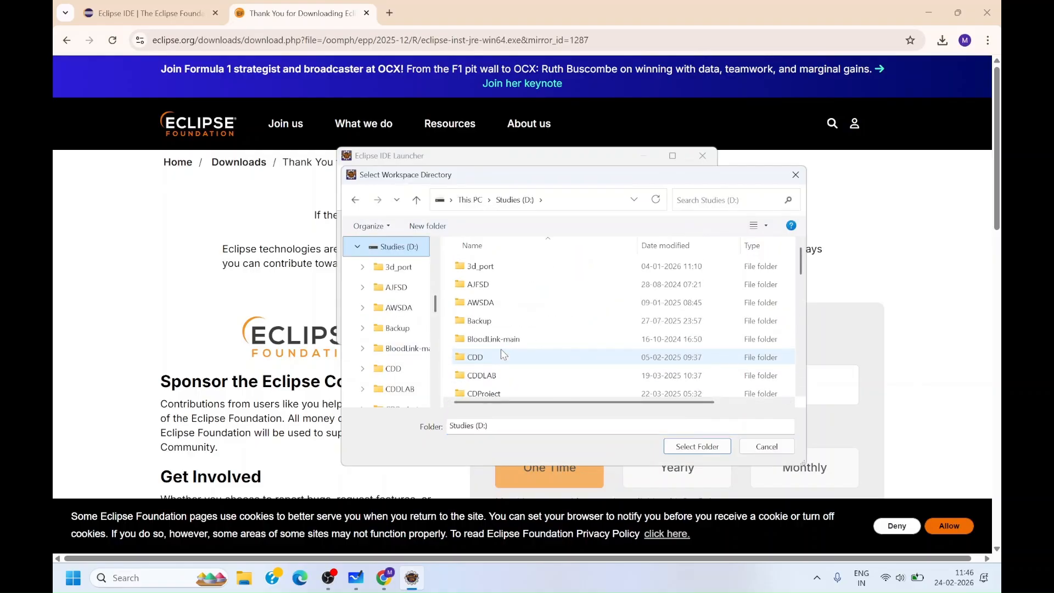
left_click(421, 226)
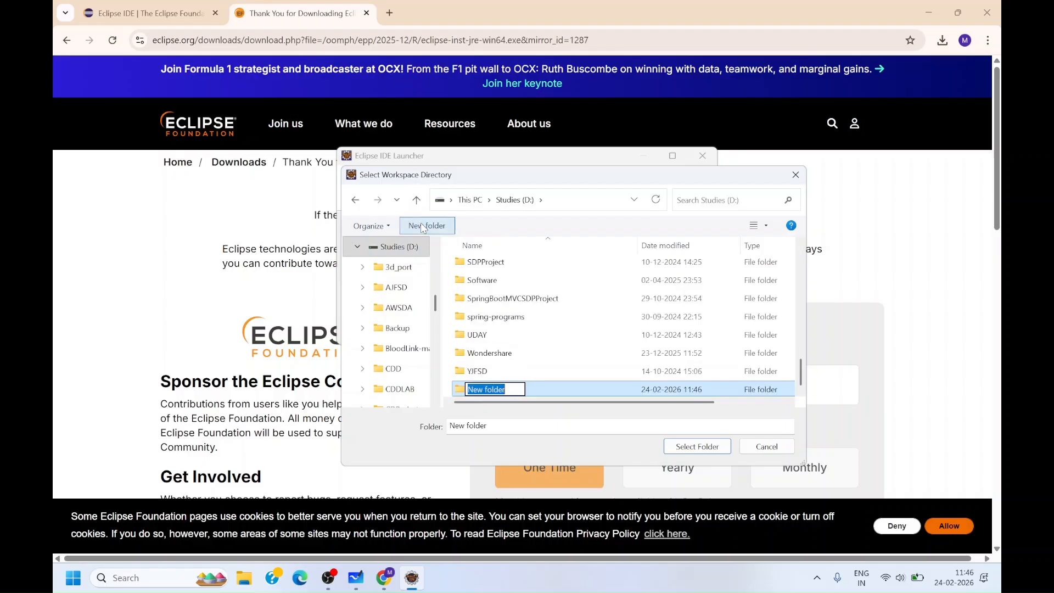
key("BackSpace")
type("Ja")
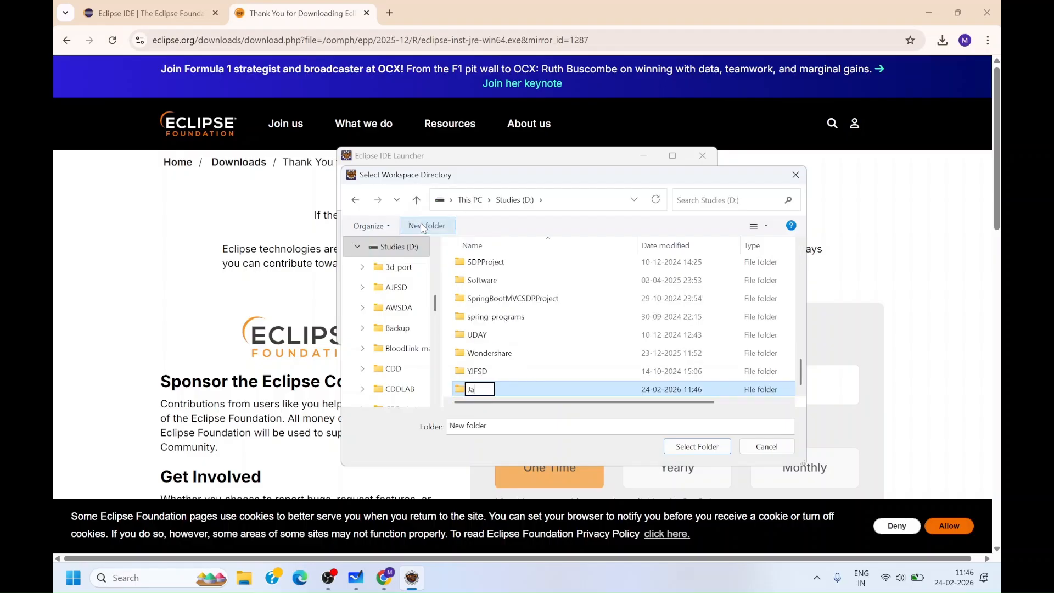
type("vaAI")
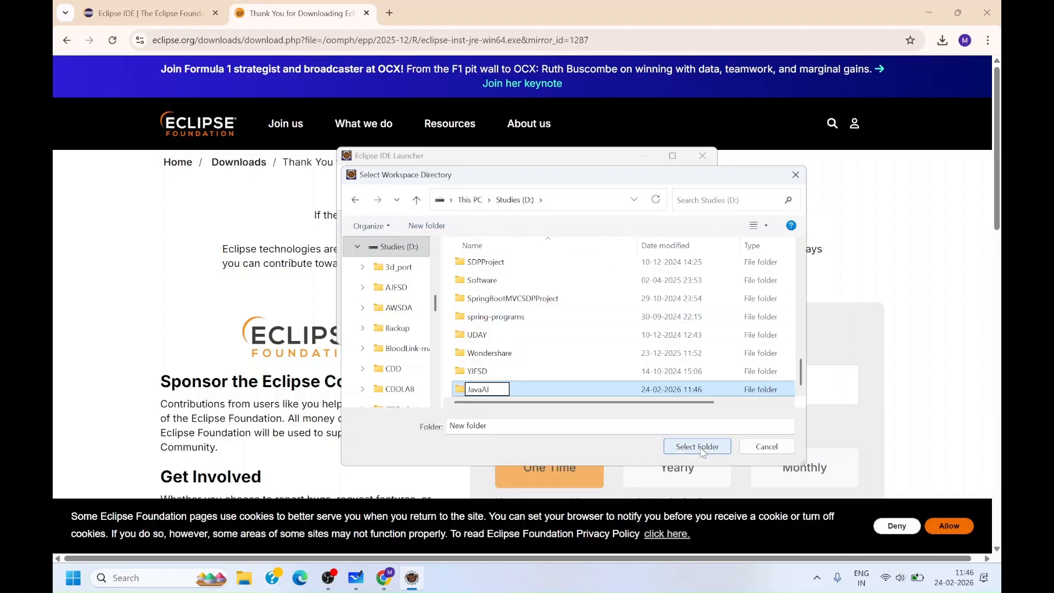
key("Return")
left_click(691, 450)
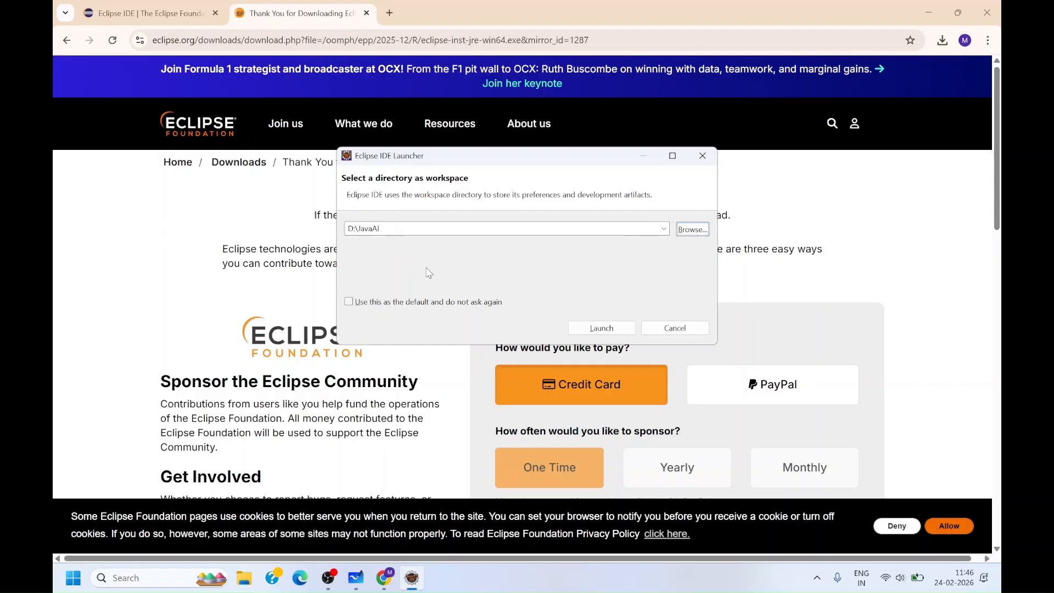
left_click(597, 329)
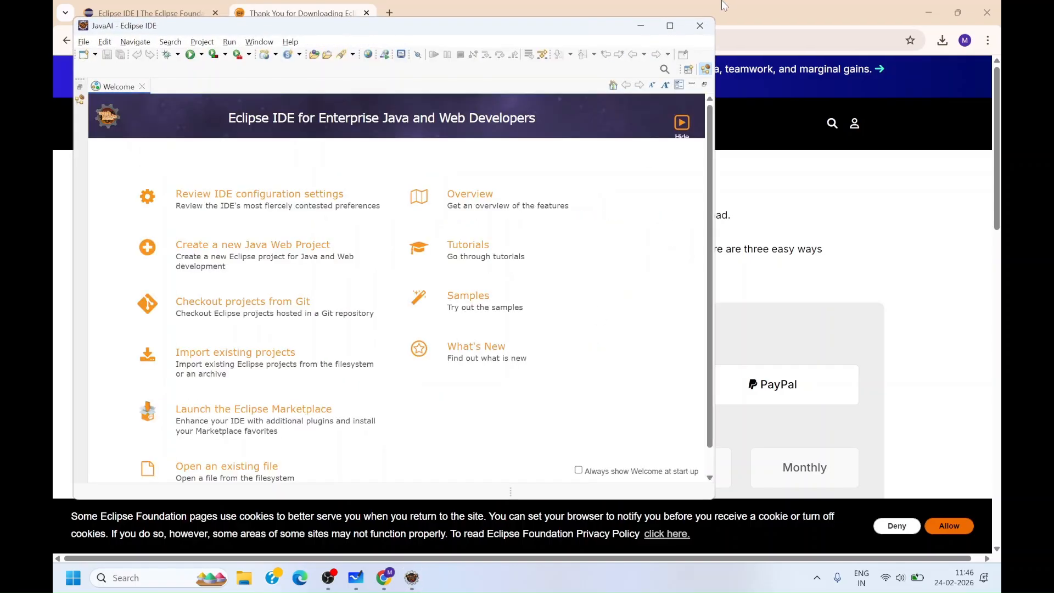
- Maximize the IDE, close the Welcome tab and create a new Java Project named Demo, declining the perspective prompt
left_click(670, 26)
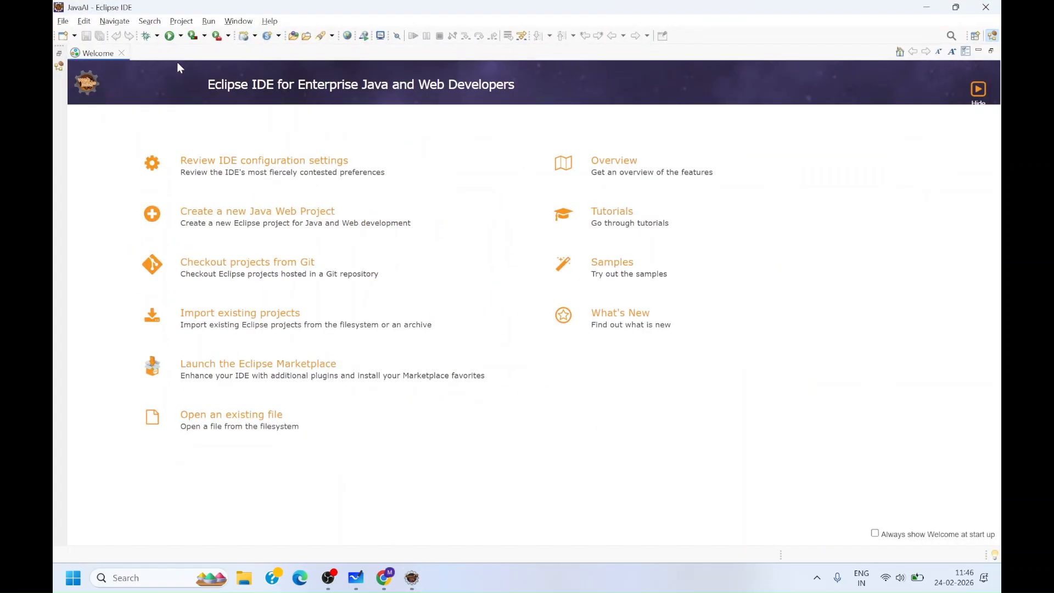
left_click(122, 53)
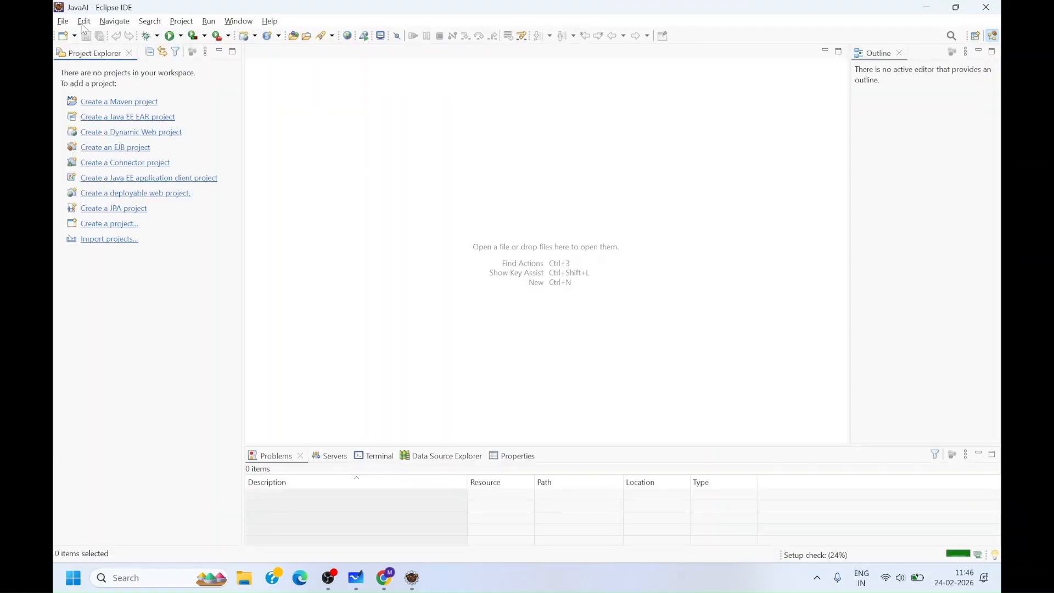
left_click(63, 22)
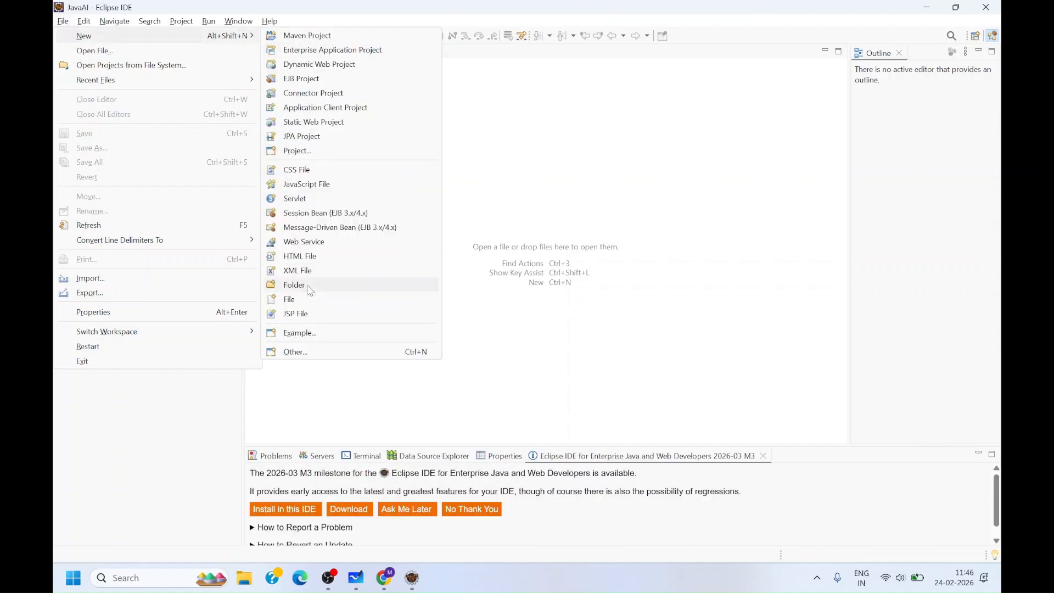
left_click(309, 355)
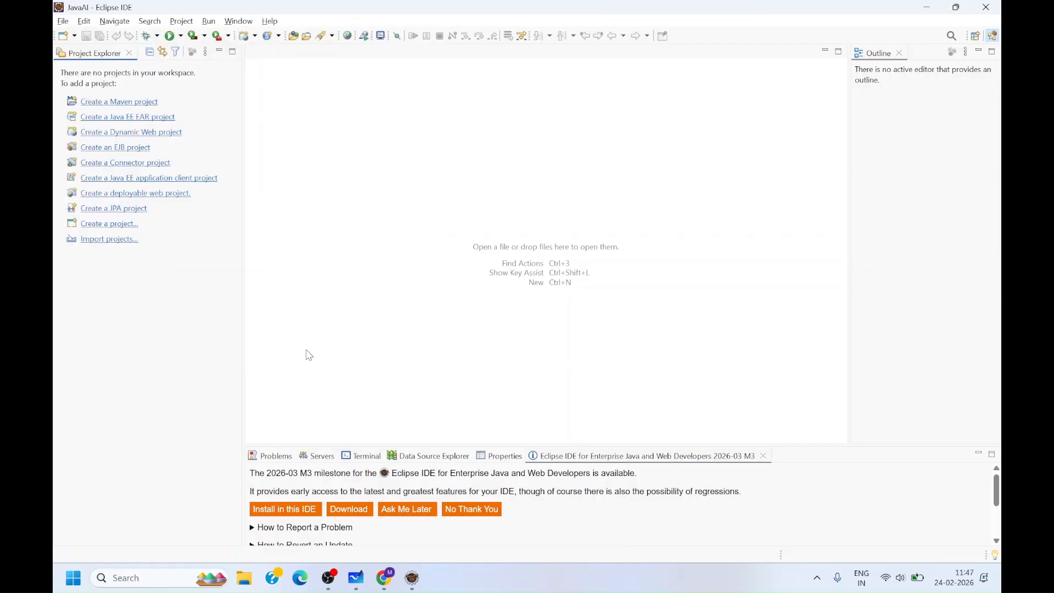
type("java")
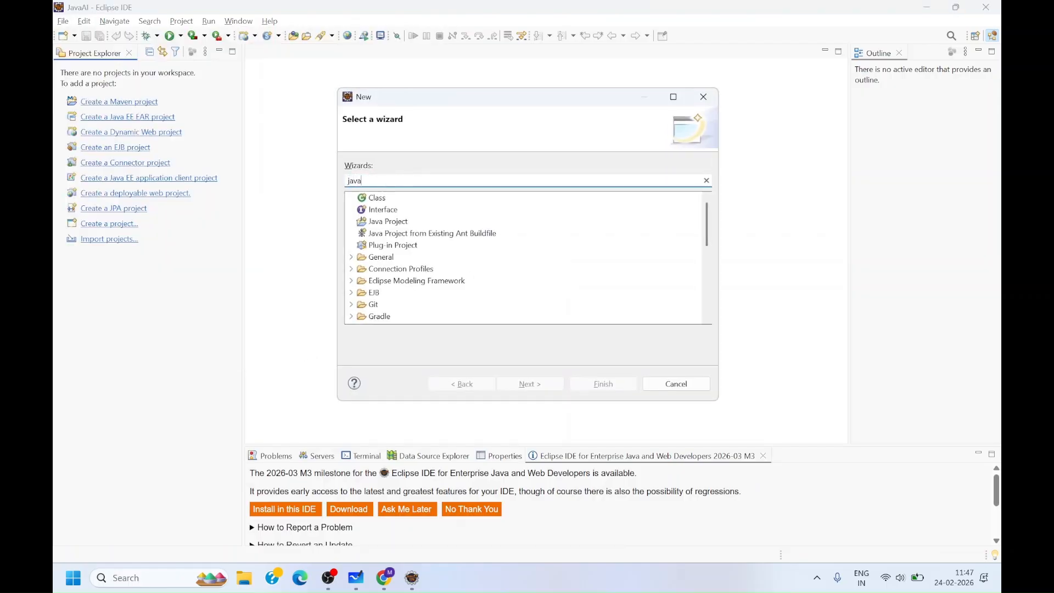
left_click(376, 222)
left_click(513, 385)
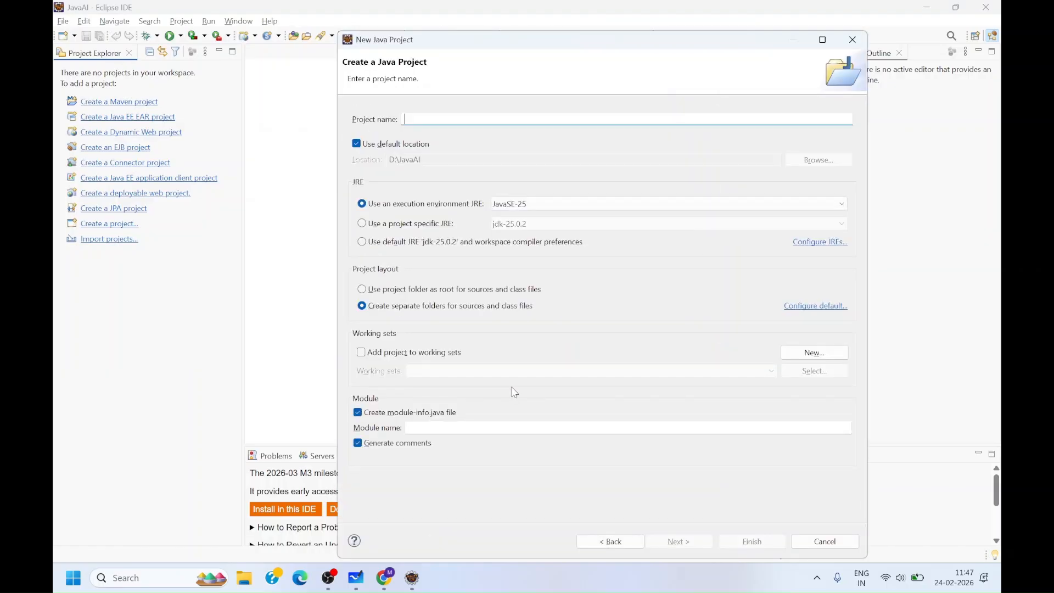
type("Demo")
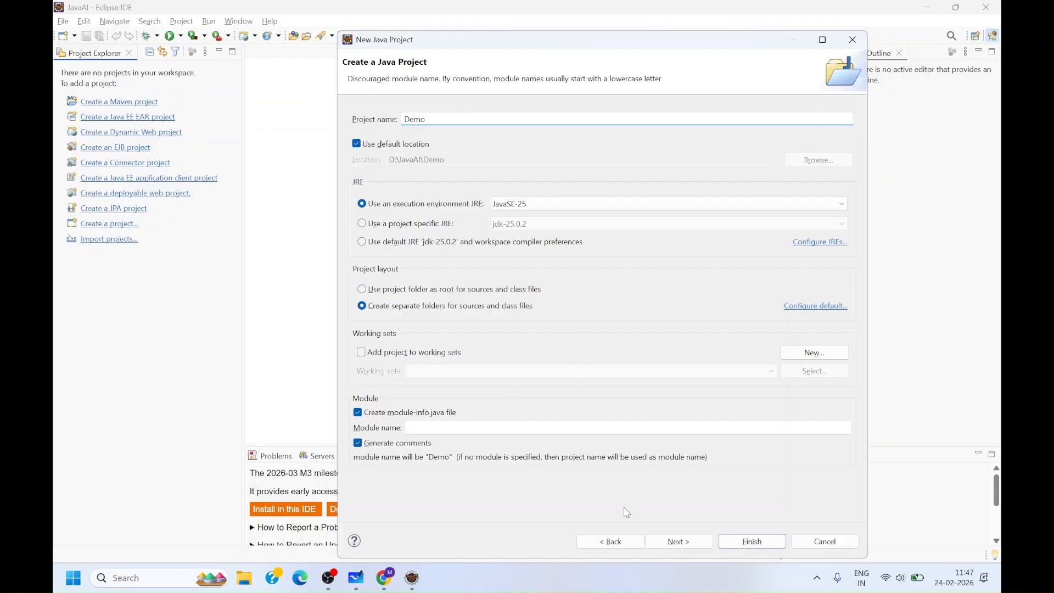
left_click(677, 541)
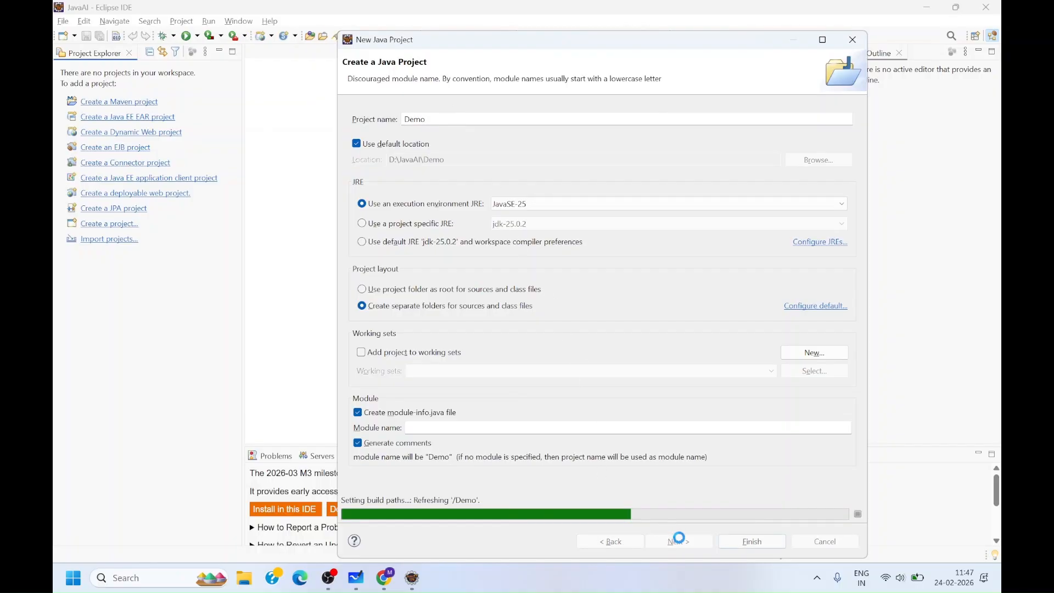
left_click(745, 544)
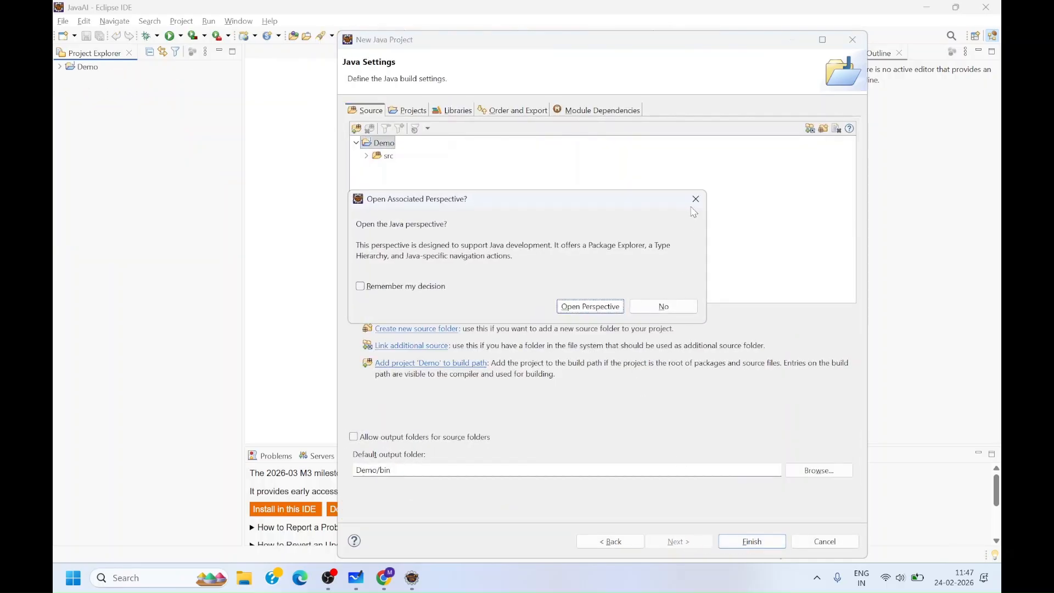
left_click(695, 199)
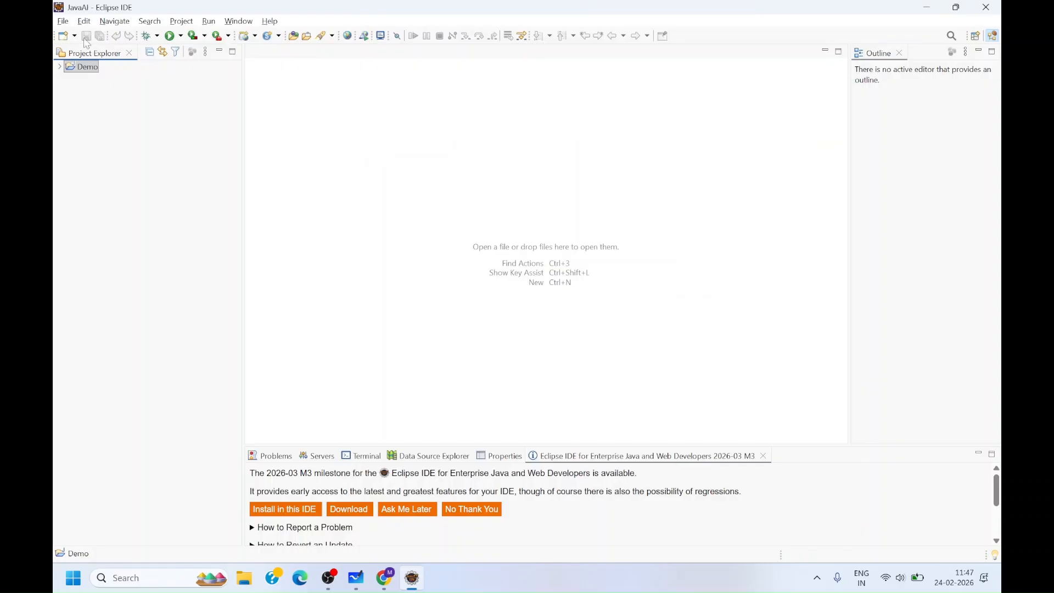
- Create a package named first.program in the Demo project
left_click(70, 72)
right_click(70, 72)
mouse_move(104, 75)
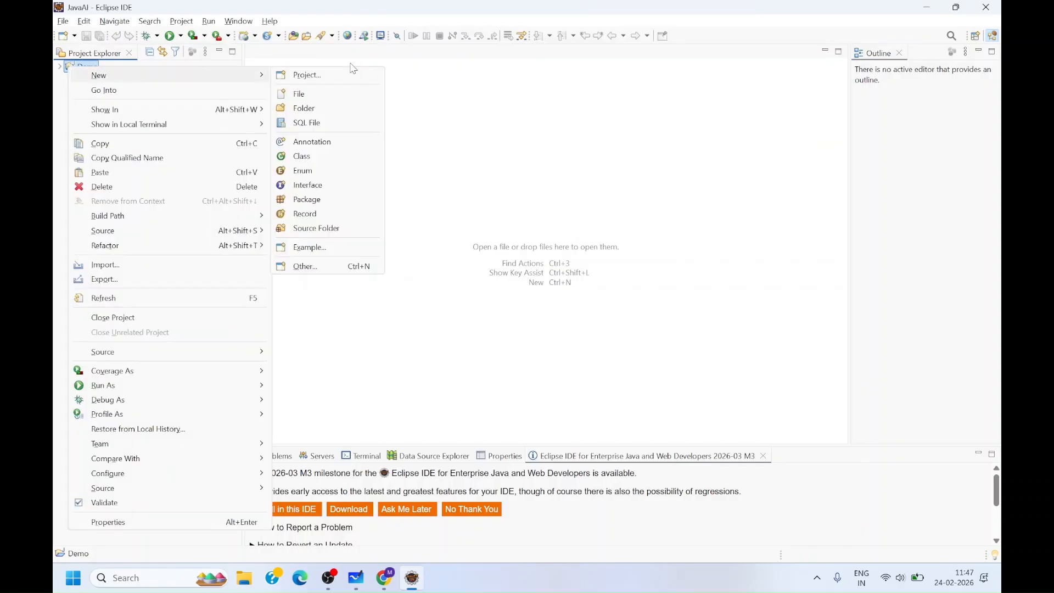
left_click(322, 200)
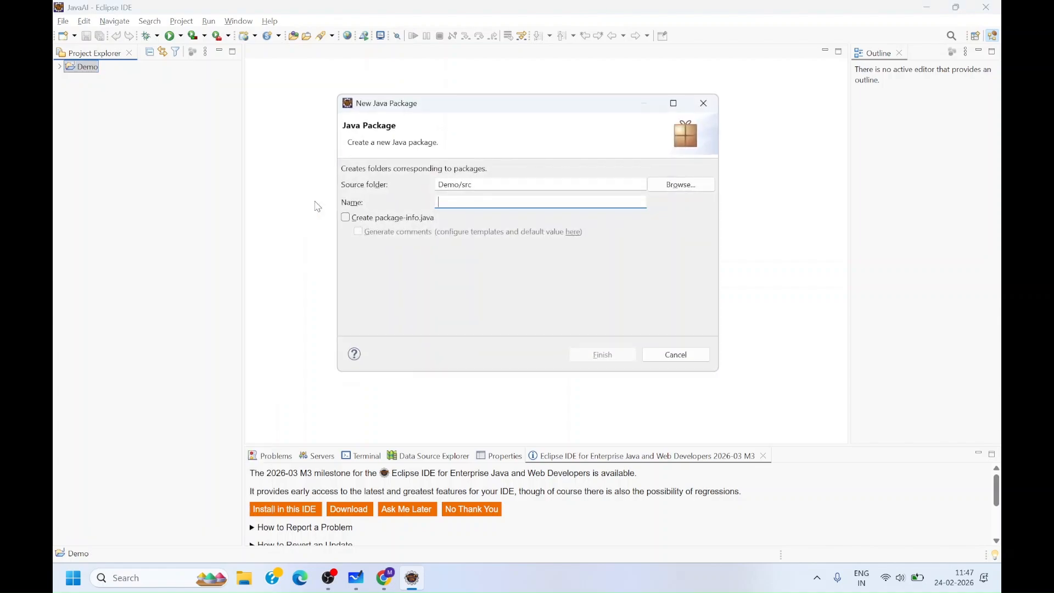
type("first.program")
left_click(595, 355)
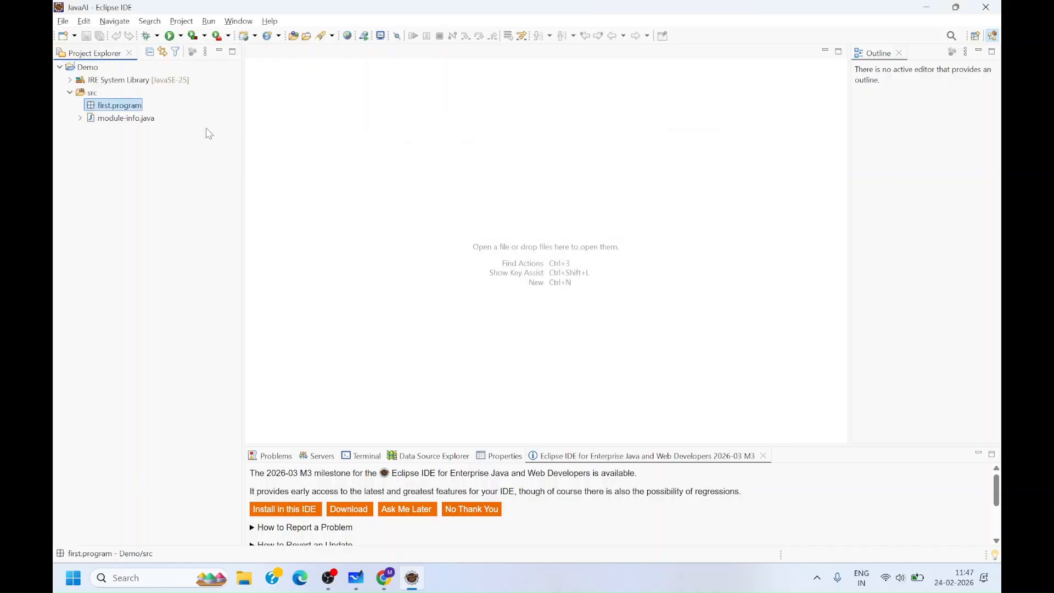
- Create a class Main in the first.program package with a public static void main method stub, and place the cursor inside main
right_click(125, 108)
mouse_move(173, 94)
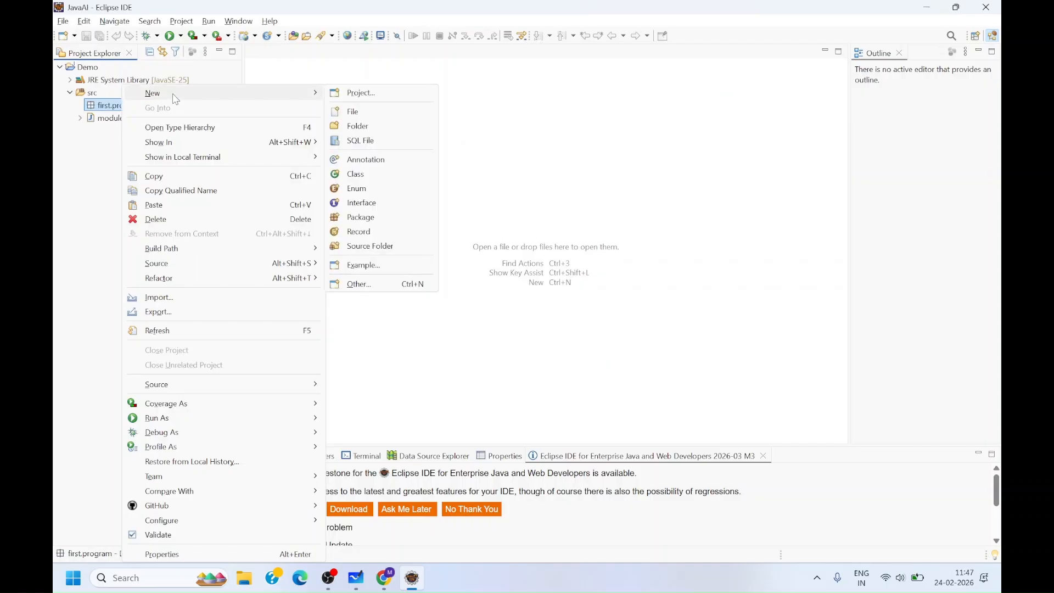
left_click(372, 175)
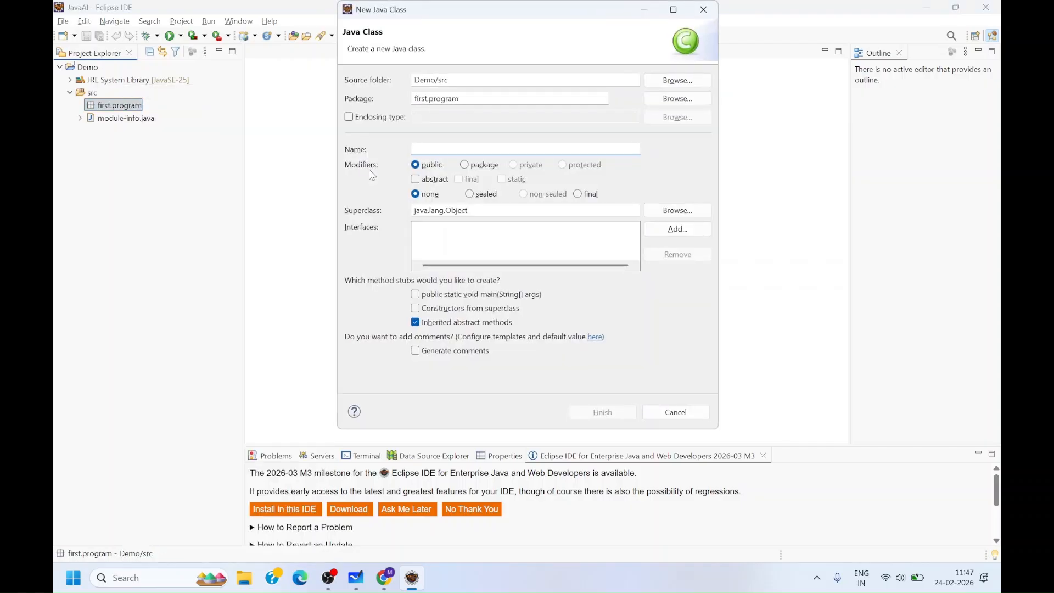
type("Main")
left_click(416, 296)
left_click(588, 411)
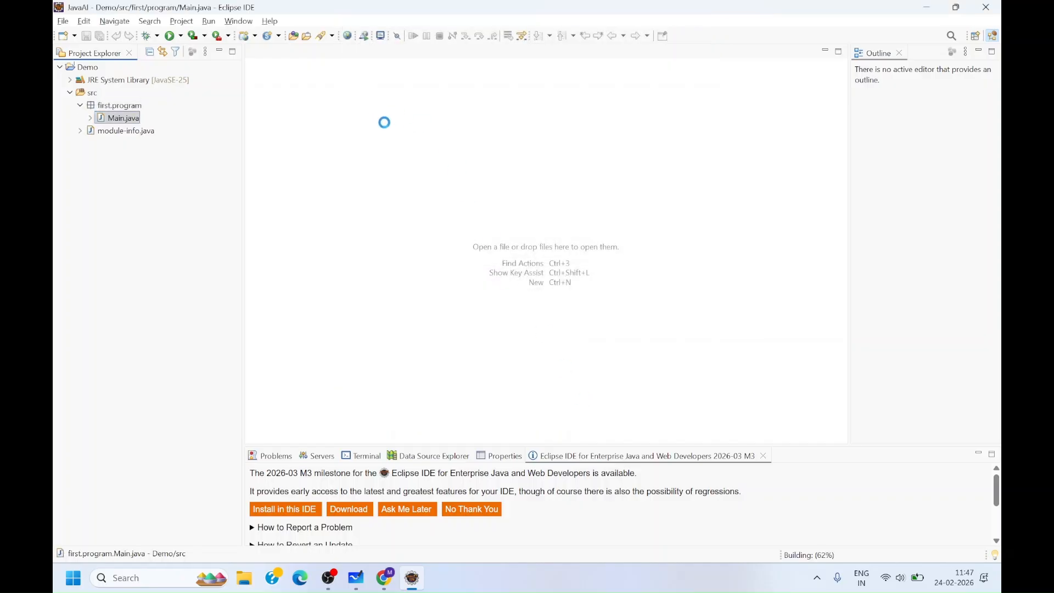
left_click(404, 122)
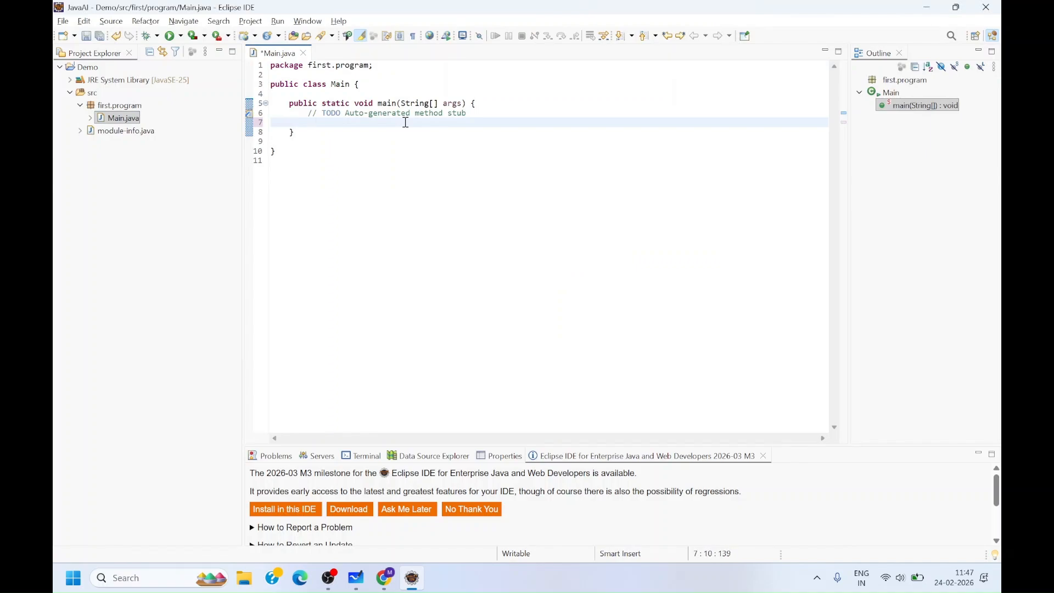
- Add a statement in main that prints "Hello Welcome" with System.out.println
type("System.ou")
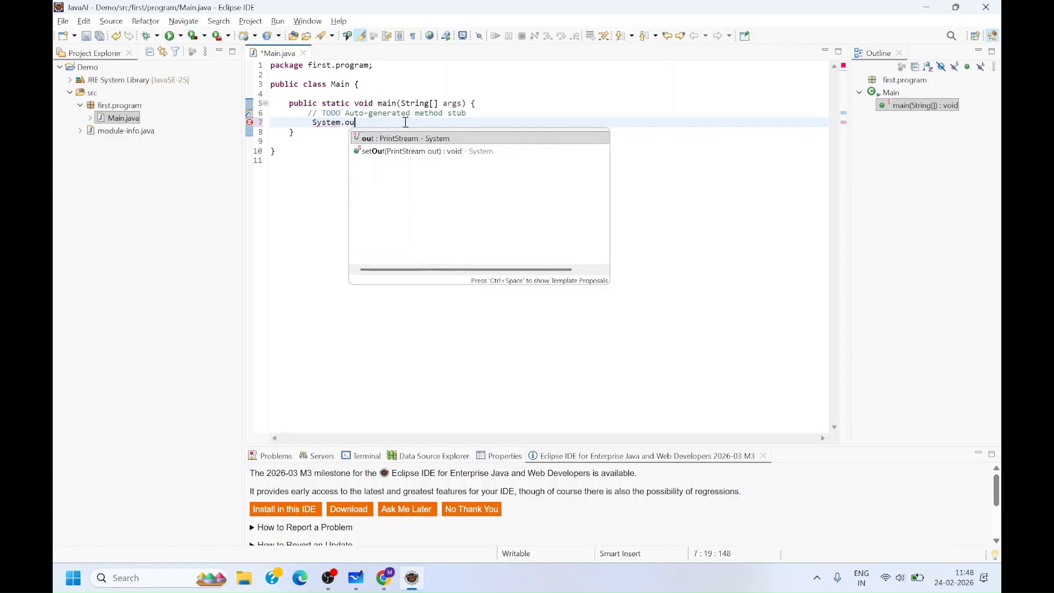
type("t.print")
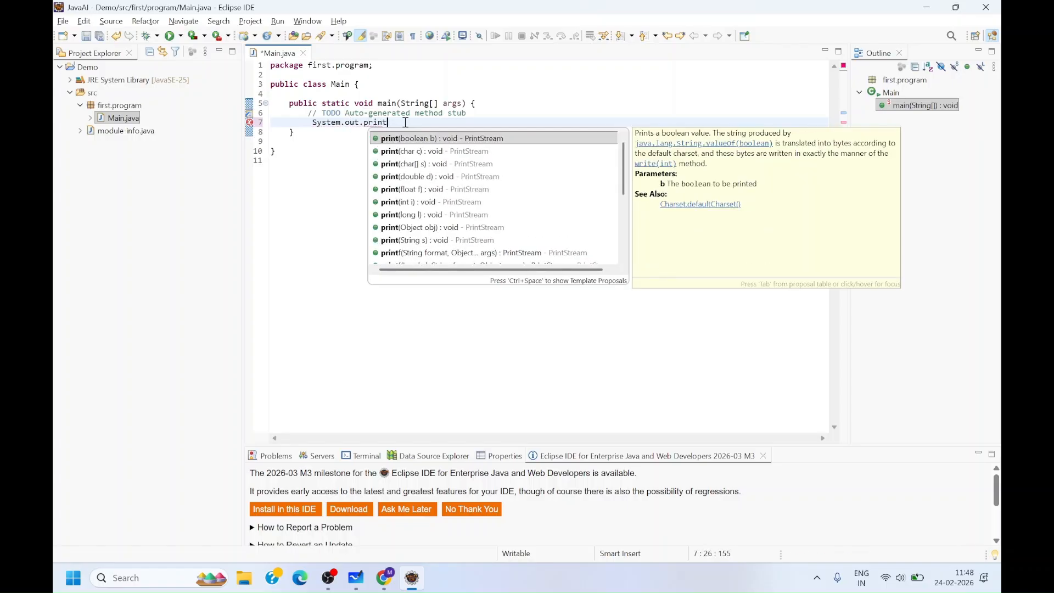
type("ln(\"Hello Welcome")
key("End")
type(";")
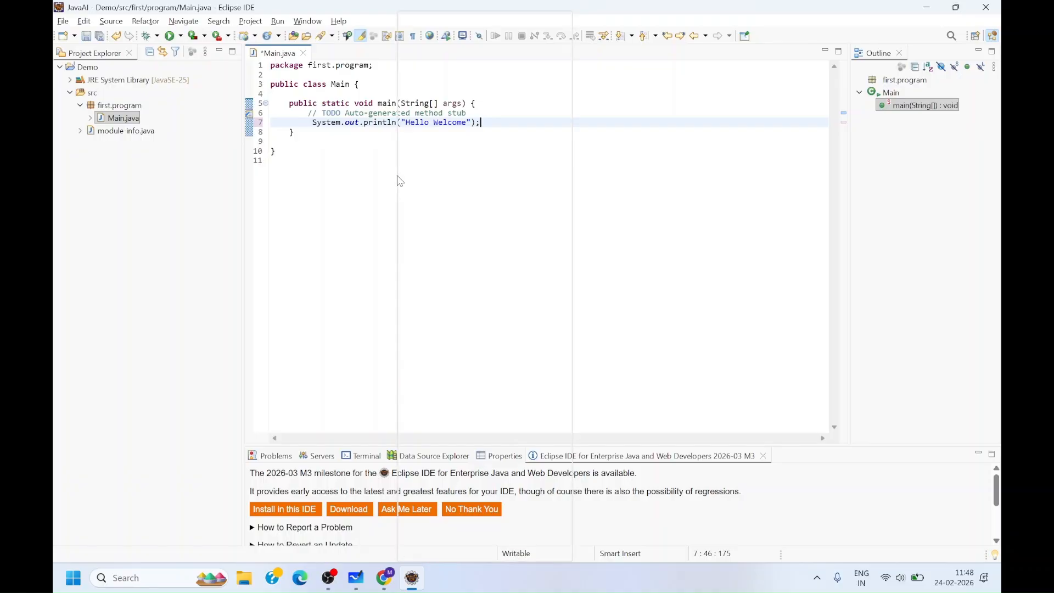
- Run Main as a Java Application, saving the file when prompted, and enlarge the Console view
right_click(400, 181)
mouse_move(562, 401)
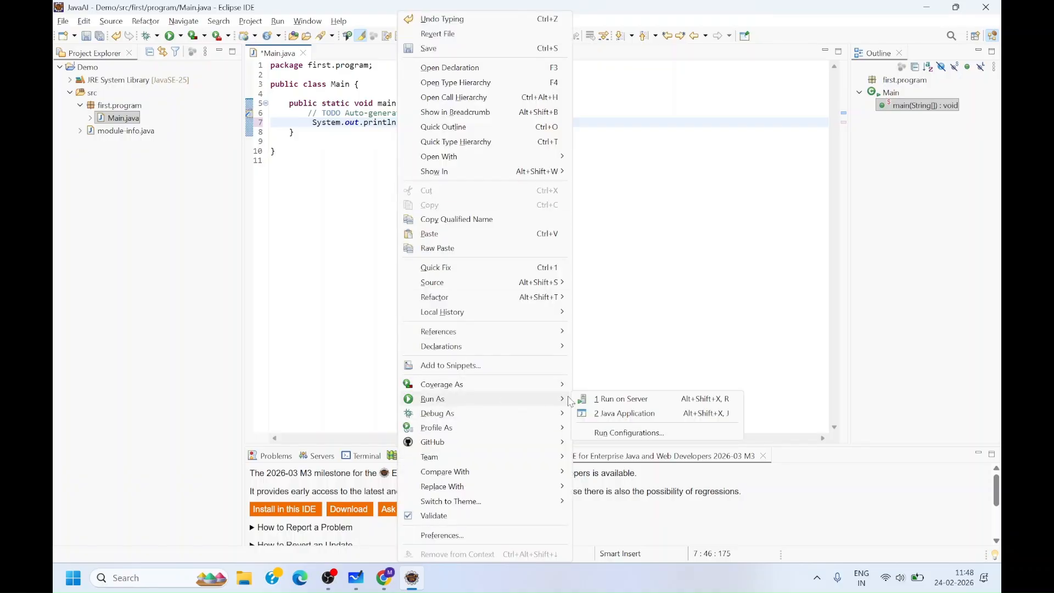
left_click(617, 412)
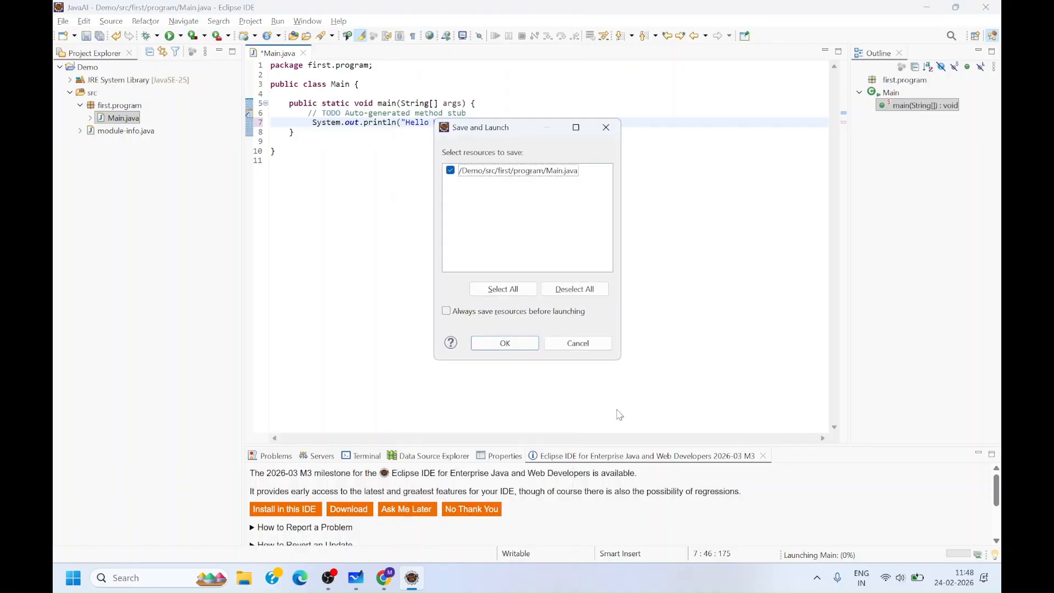
left_click(521, 341)
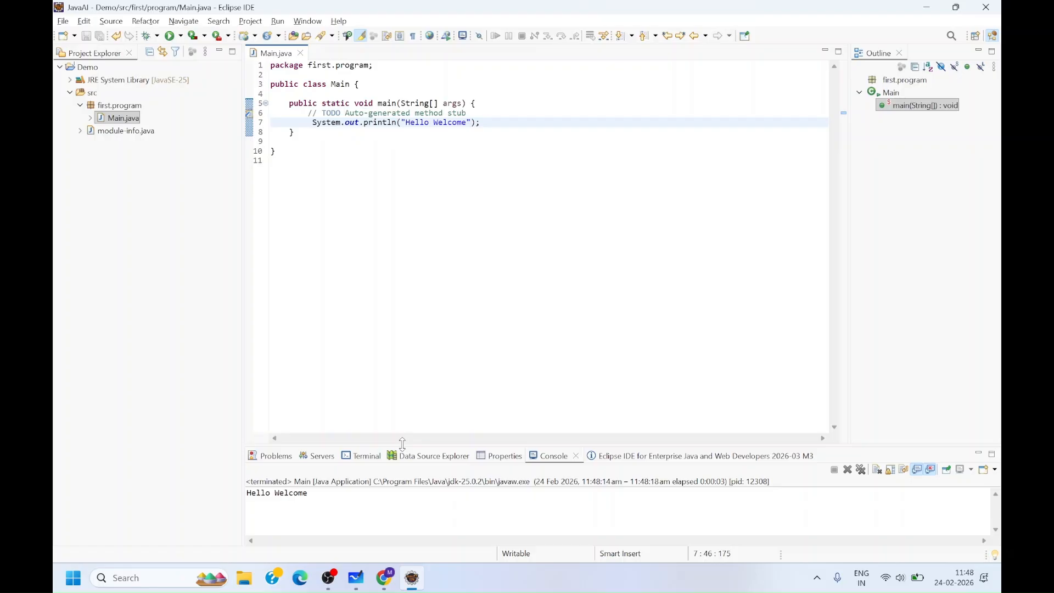
left_click_drag(405, 447, 426, 305)
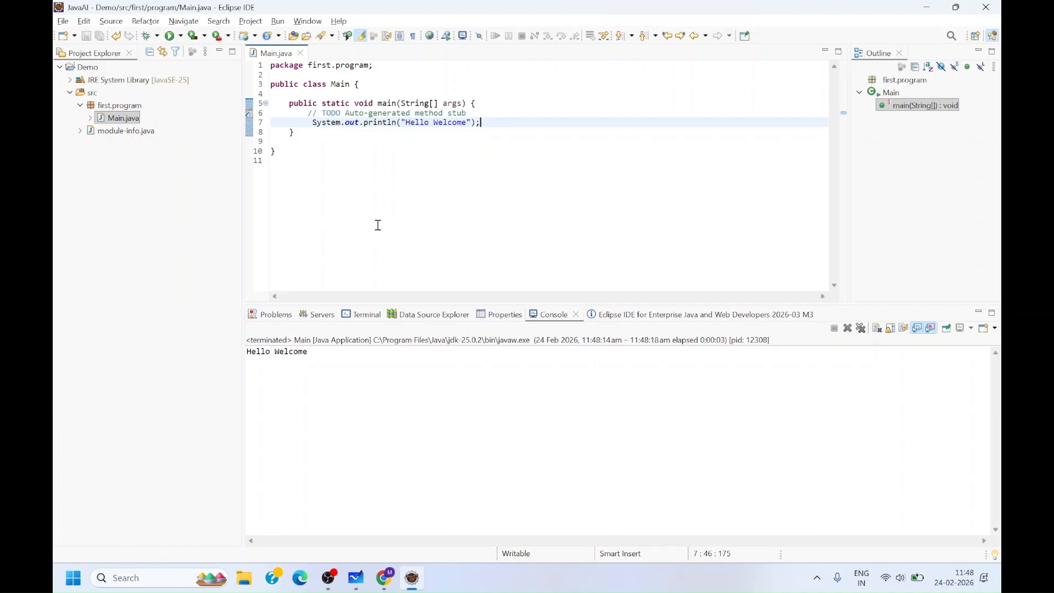
left_click(456, 202)
- Switch to the browser, search for mysql install and open the Download MySQL Installer page
left_click(385, 582)
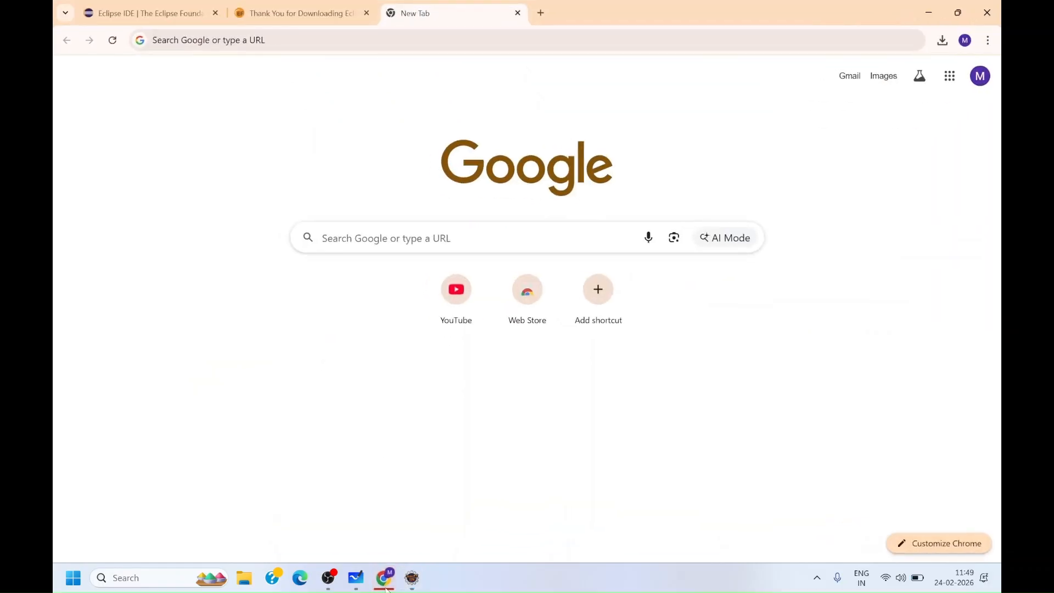
left_click(371, 231)
left_click(362, 294)
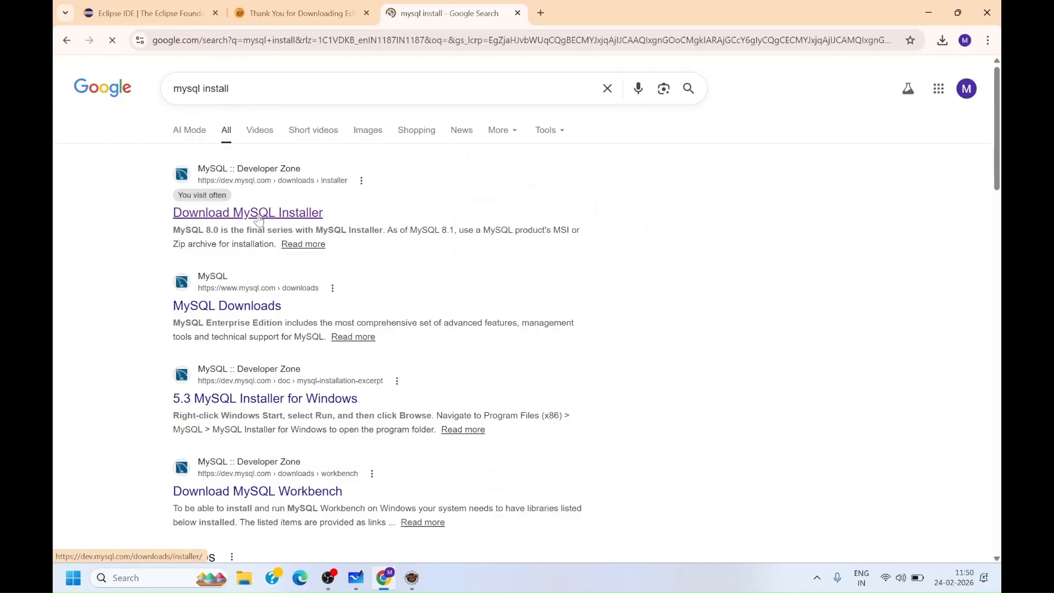
left_click(259, 218)
- Download the 556 MB MySQL Installer 8.0.45 MSI, skipping the Oracle account login
scroll(354, 260, "down", 2)
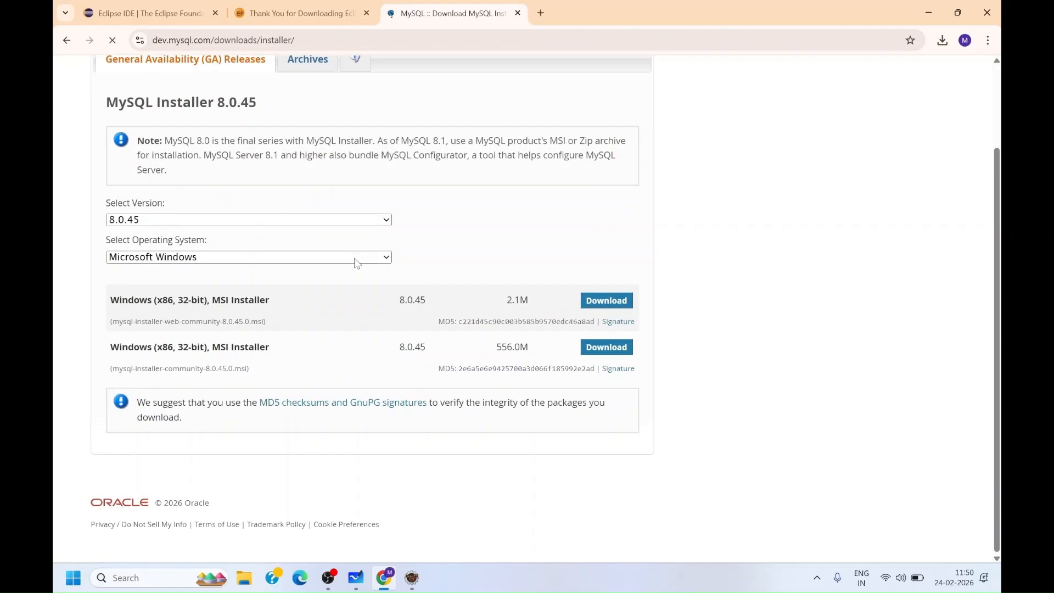
left_click(589, 351)
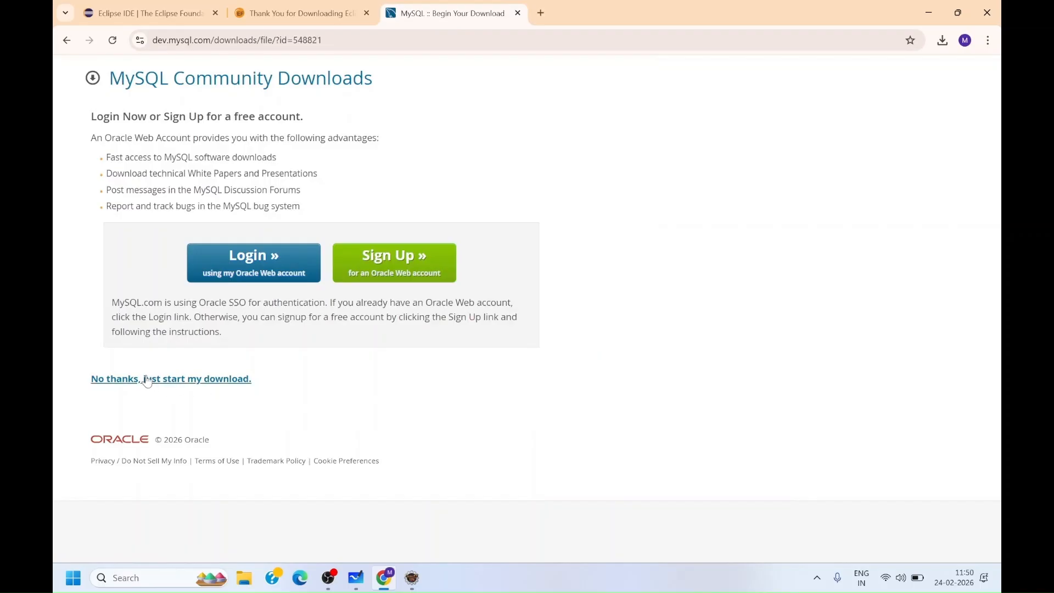
left_click(202, 383)
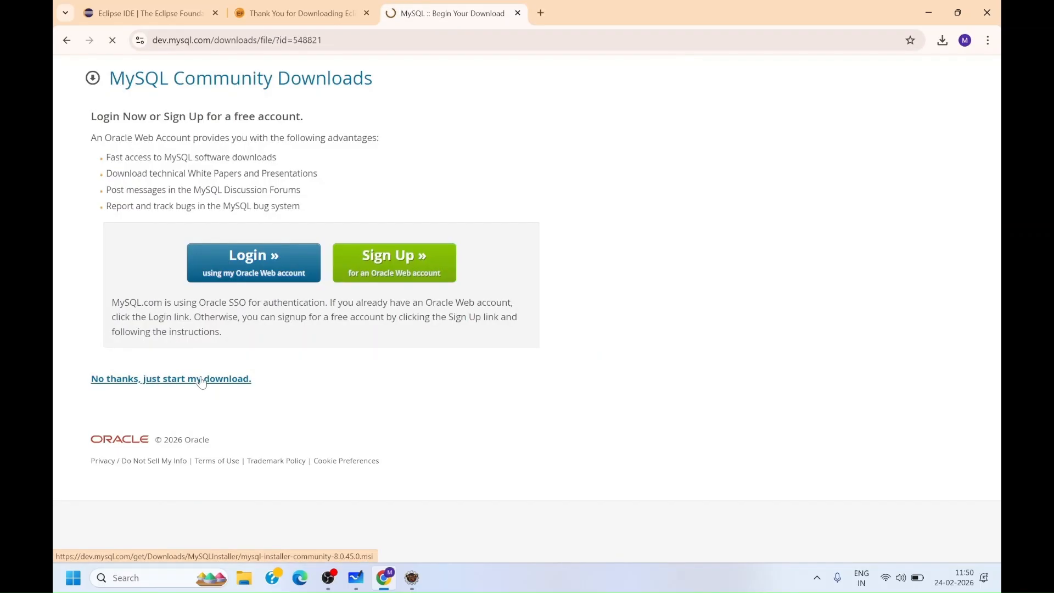
- Open the downloaded mysql-installer-community-8.0.45.0 MSI from the browser's download history
left_click(942, 40)
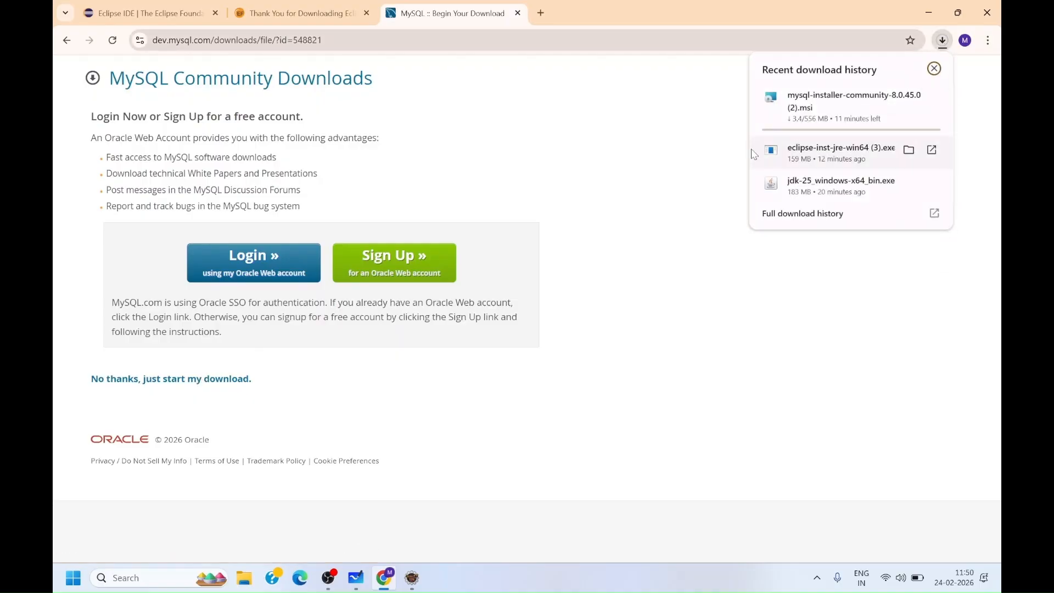
left_click(664, 142)
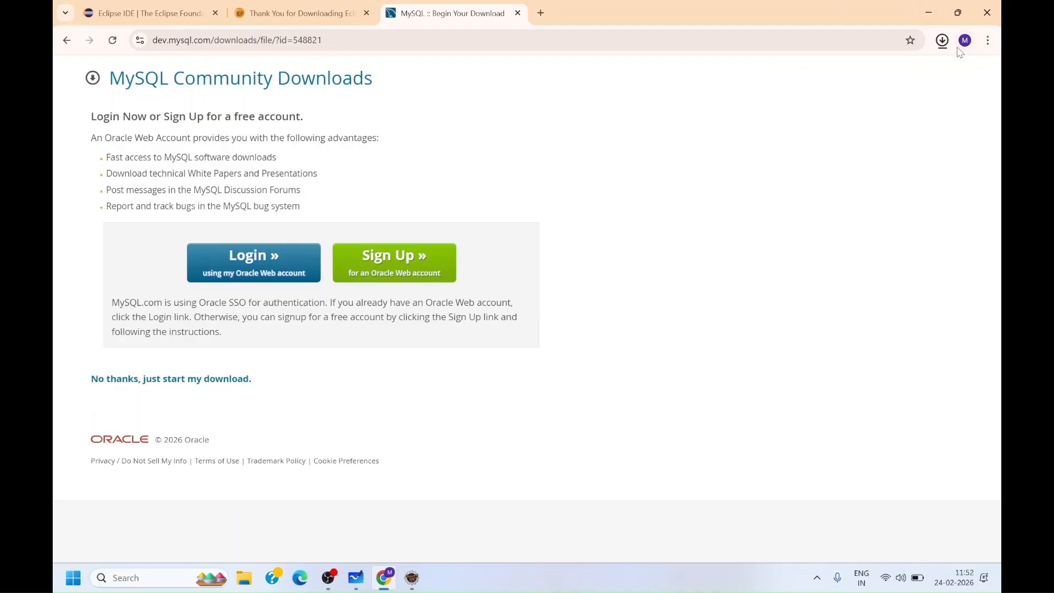
left_click(948, 44)
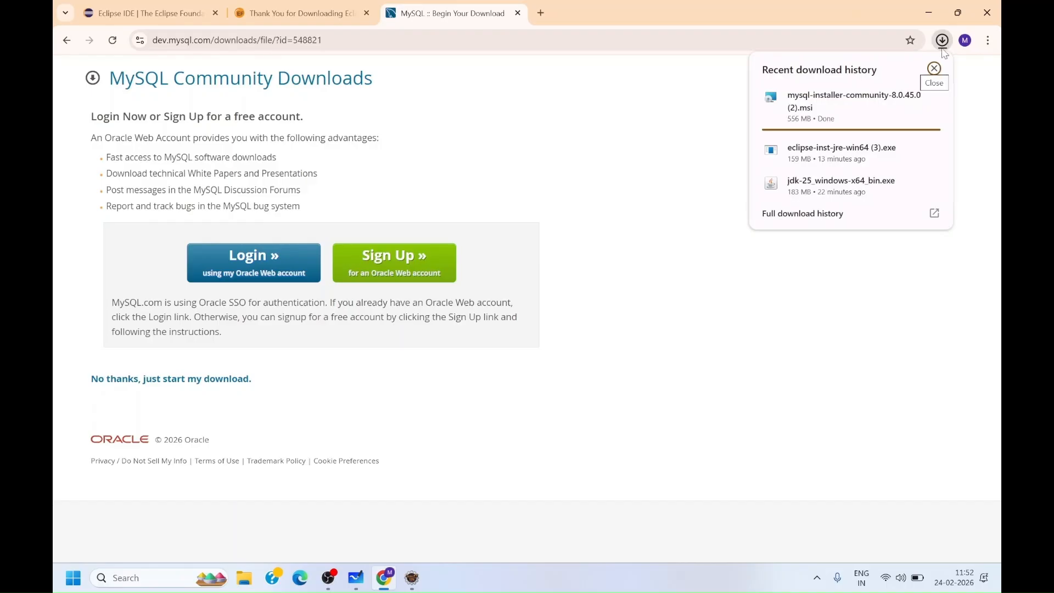
left_click(713, 150)
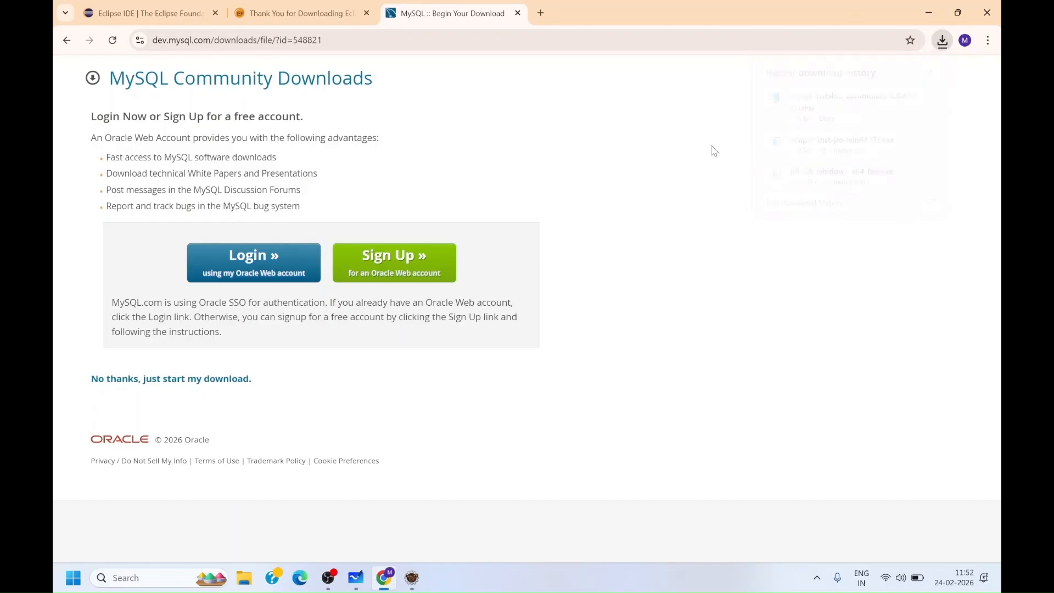
left_click(943, 45)
left_click(827, 104)
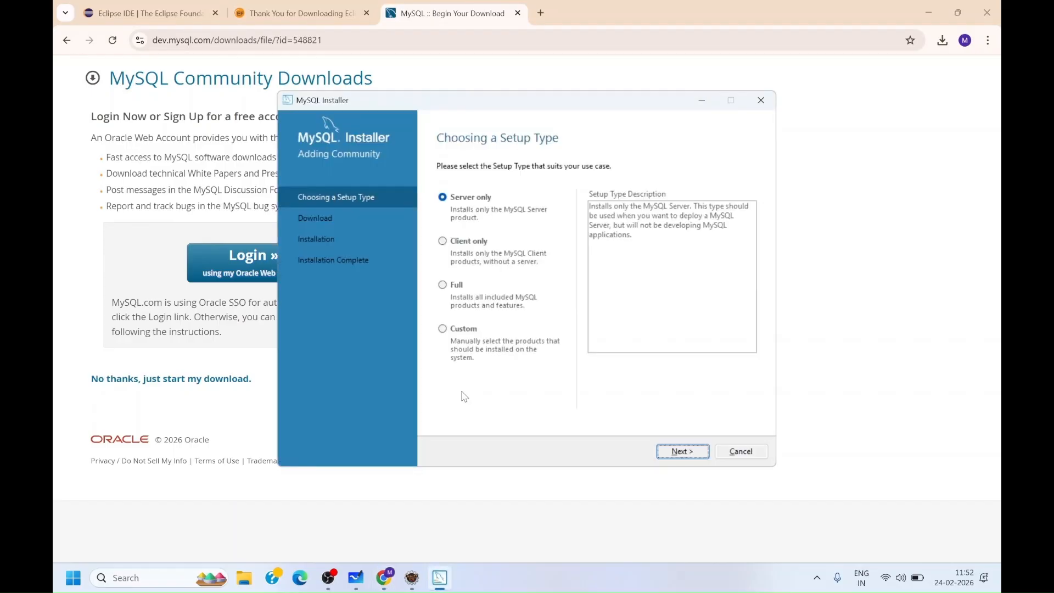
- Choose the Custom setup type and add MySQL Server 8.0.45 - X64 to the products to be installed
left_click(455, 332)
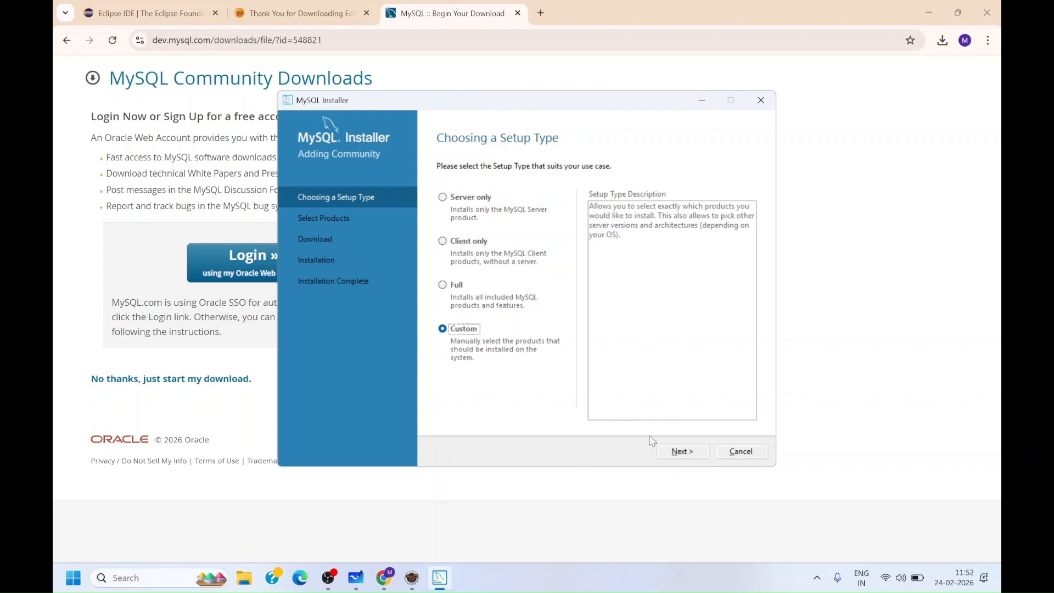
left_click(669, 453)
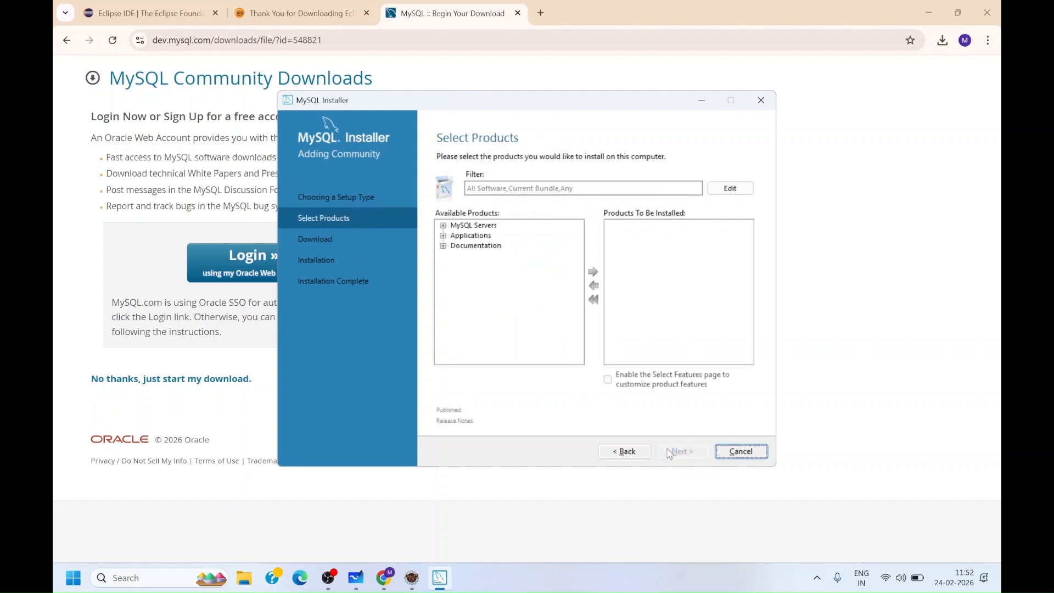
left_click(444, 225)
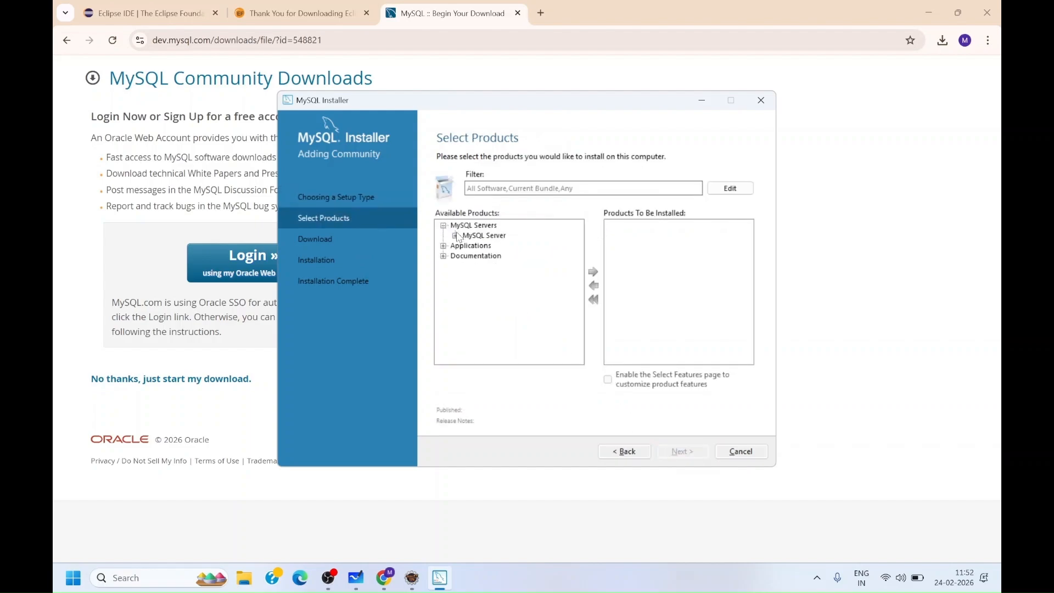
left_click(456, 236)
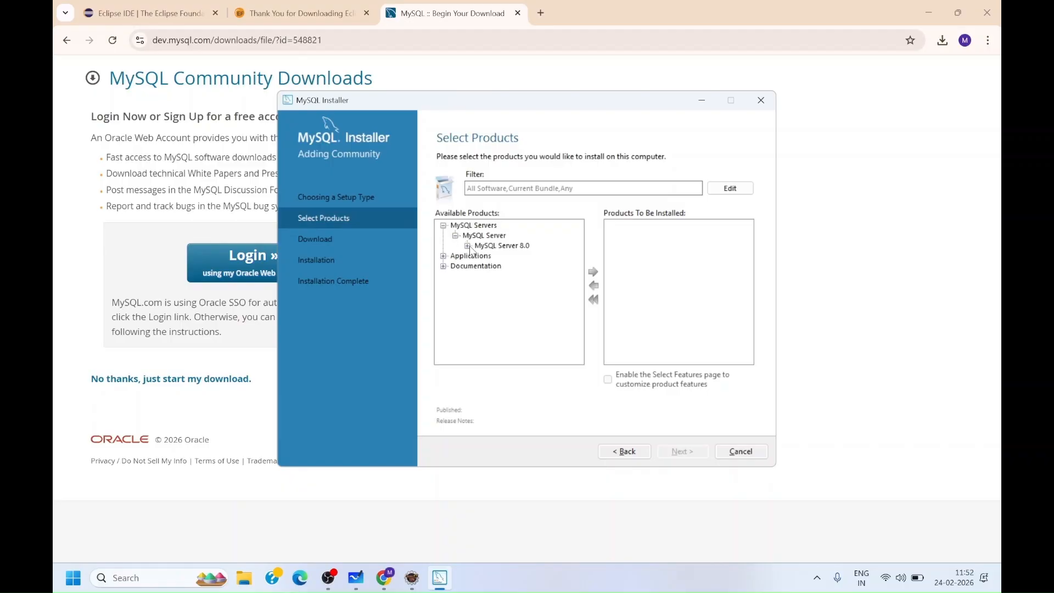
left_click(468, 246)
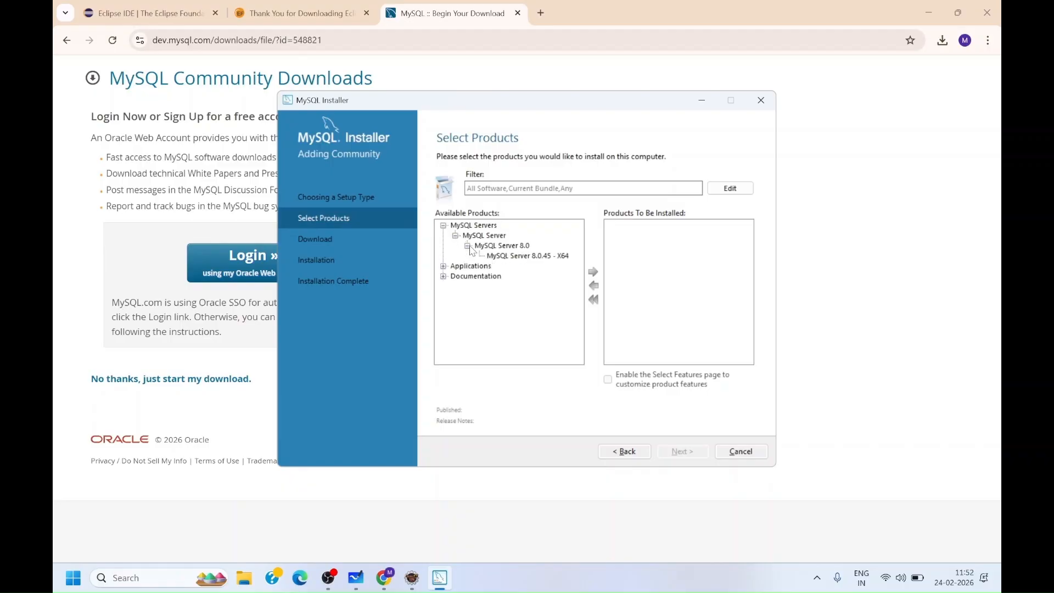
left_click(500, 257)
left_click(592, 272)
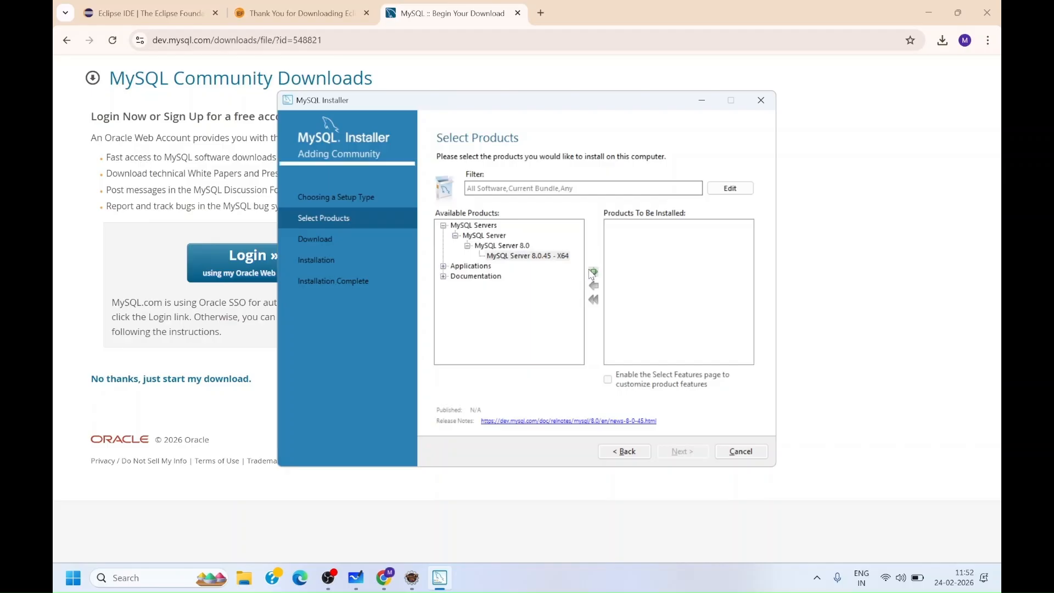
- Add MySQL Workbench 8.0.46 - X64 to the products to be installed
left_click(443, 266)
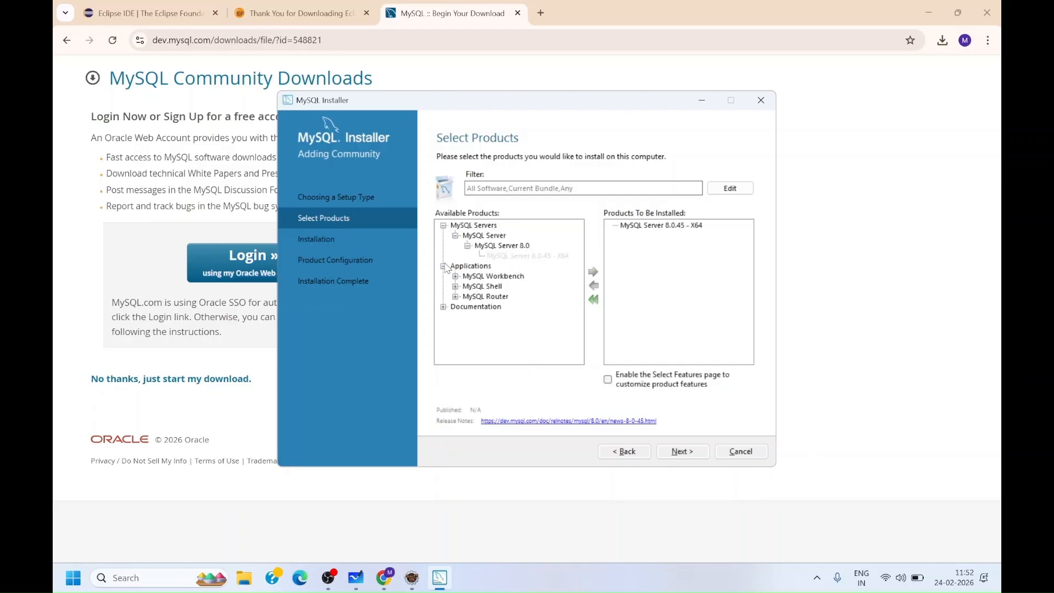
left_click(455, 276)
left_click(467, 286)
left_click(493, 297)
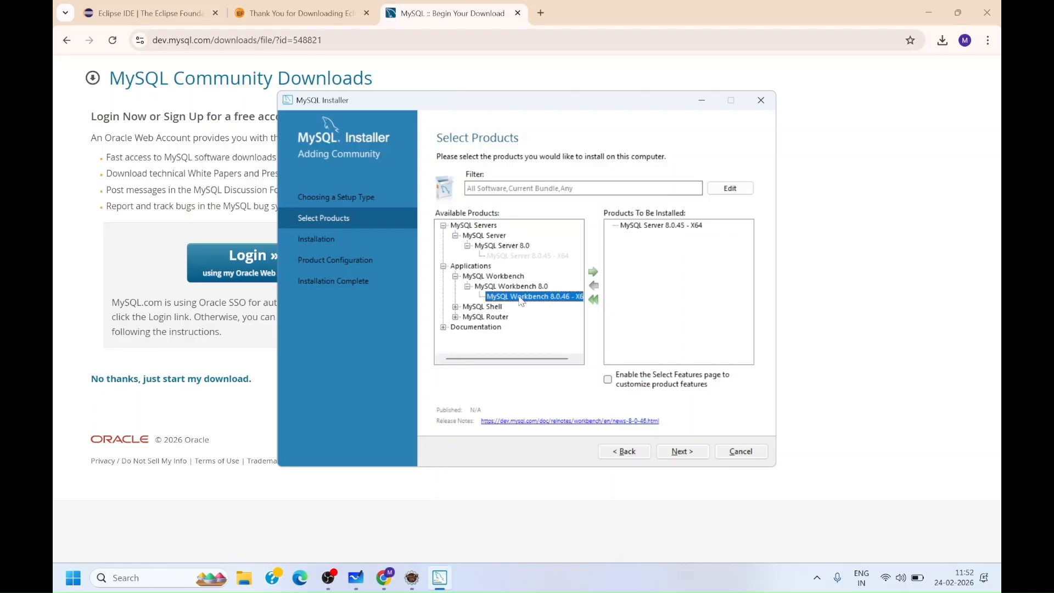
left_click(592, 272)
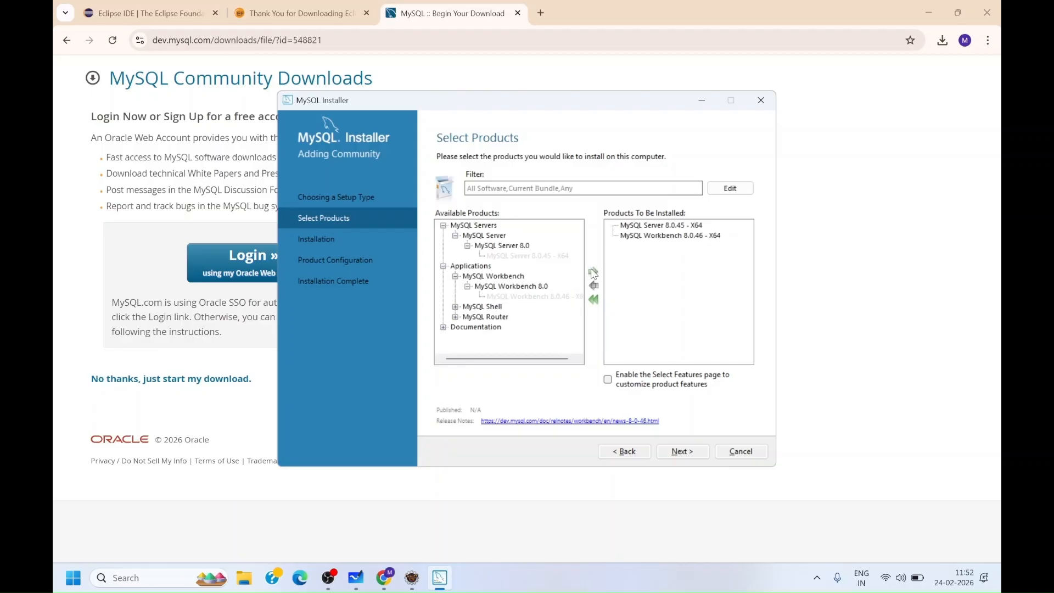
- Add MySQL Shell 8.0.45 - X64 to the products to be installed
left_click(457, 307)
left_click(475, 318)
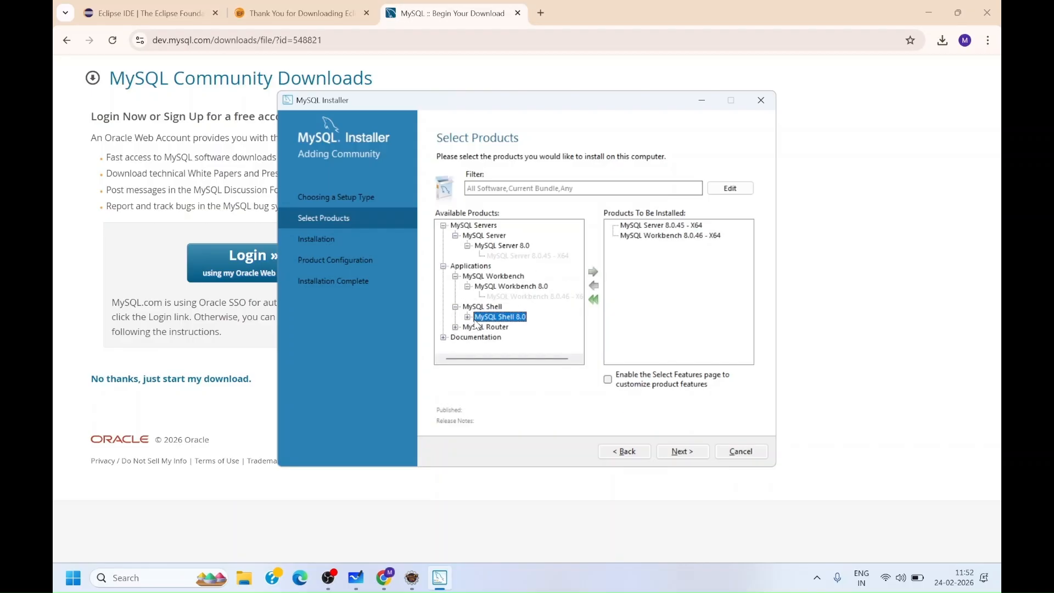
left_click(468, 317)
left_click(522, 327)
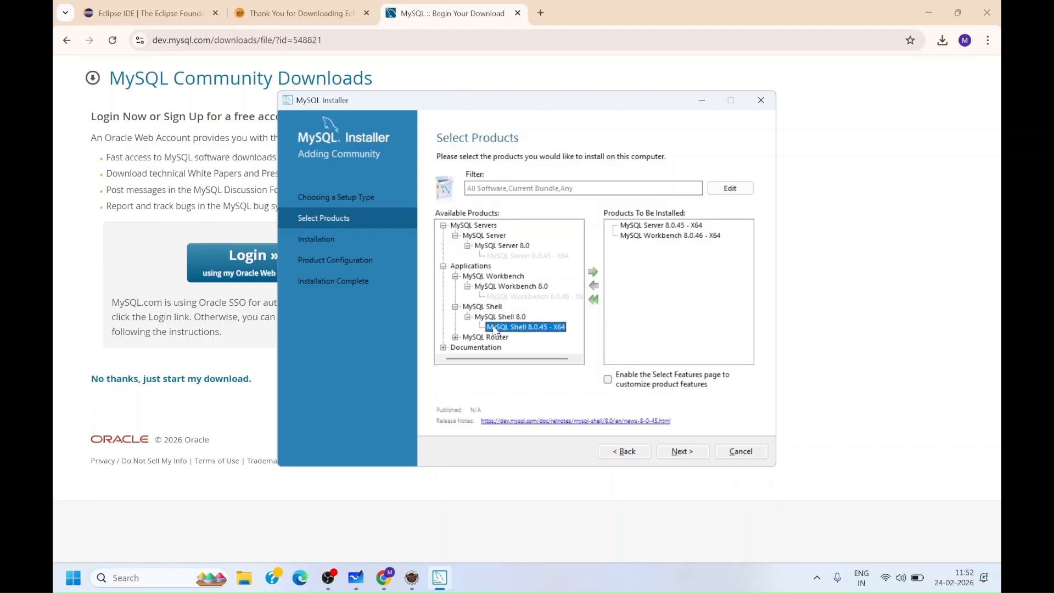
left_click(592, 278)
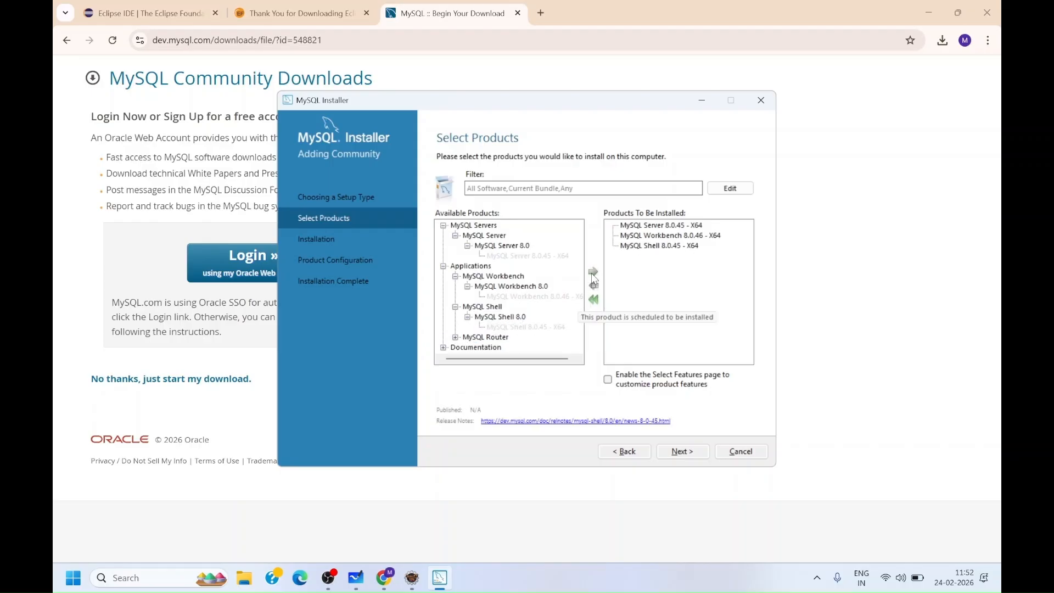
- Execute the installation of the three selected MySQL products and continue past completion
left_click(683, 451)
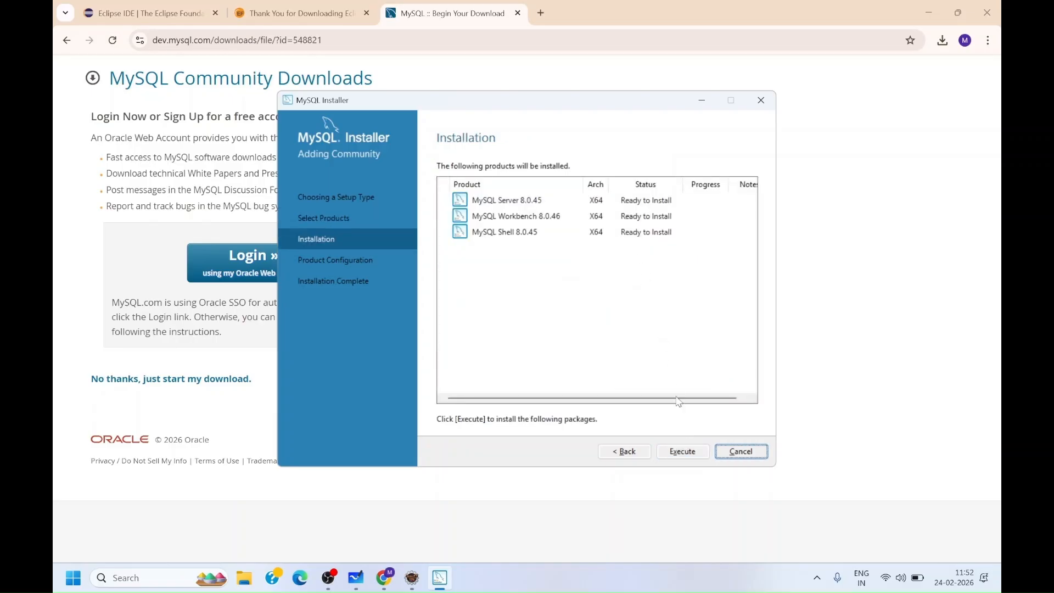
left_click(680, 451)
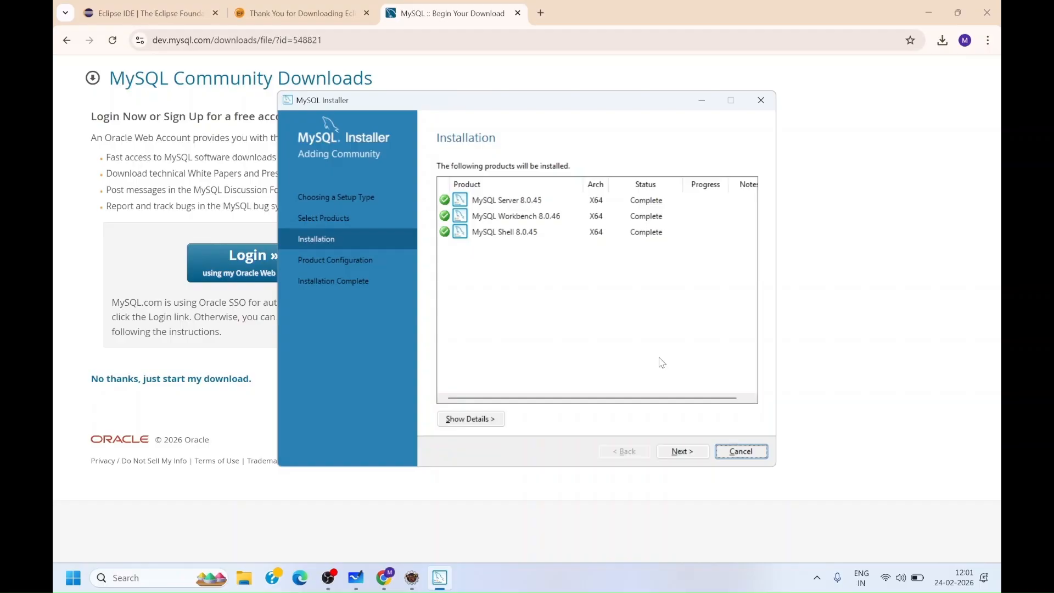
left_click(687, 453)
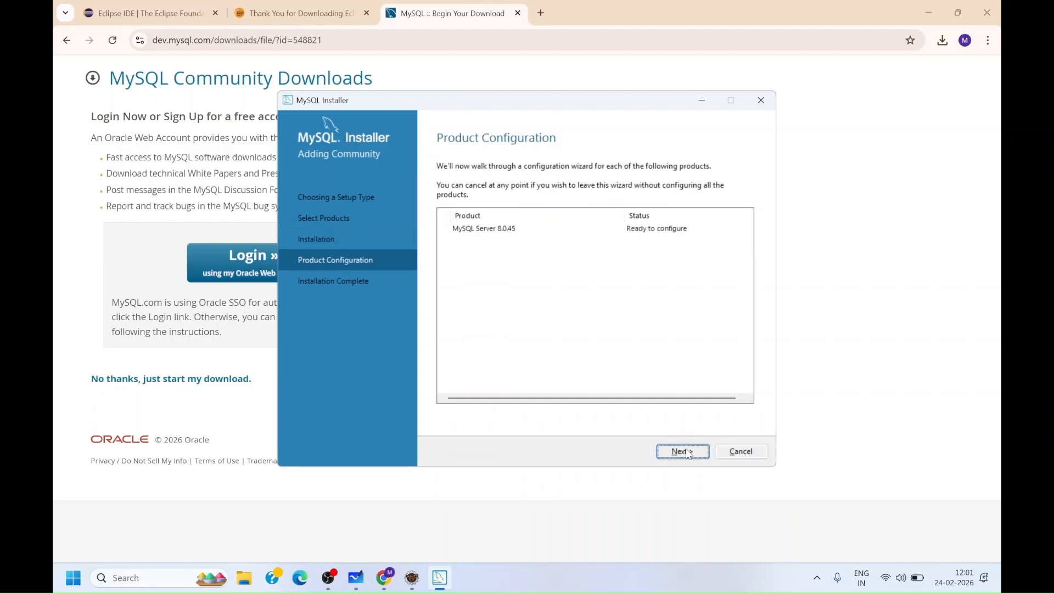
- Continue the server configuration keeping Development Computer type, port 3306 and strong password encryption authentication
left_click(687, 452)
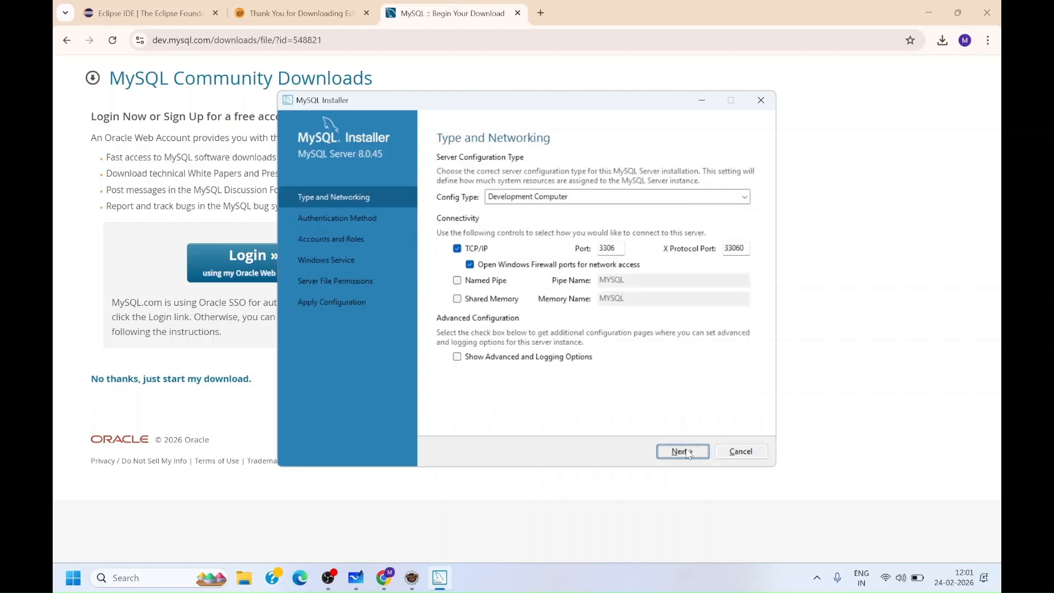
left_click(687, 454)
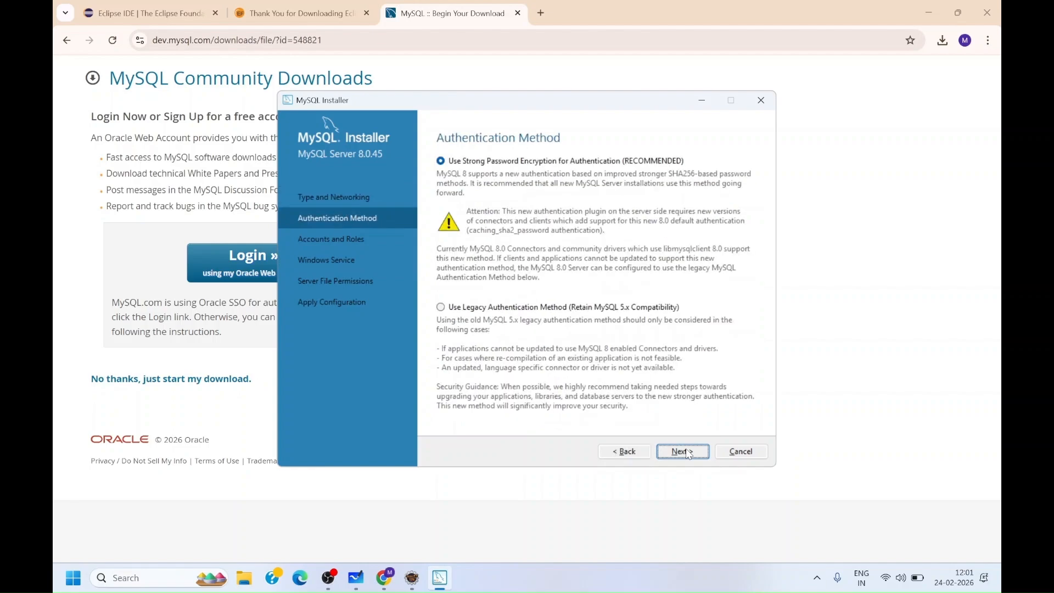
left_click(686, 453)
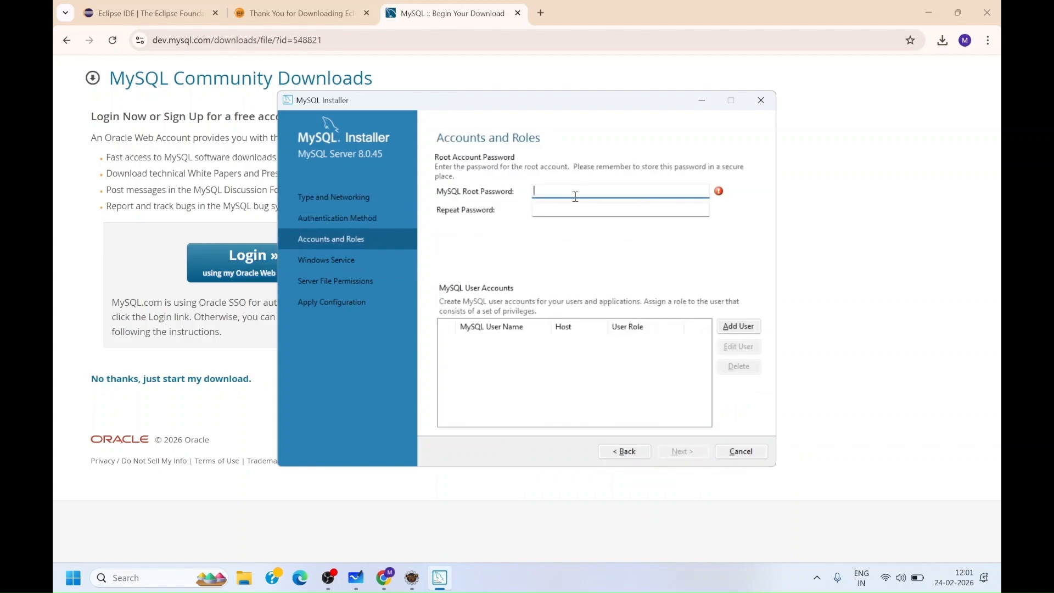
- Enter the MySQL root account password and repeat it, then continue to the next configuration page
type("root")
left_click(571, 204)
type("root")
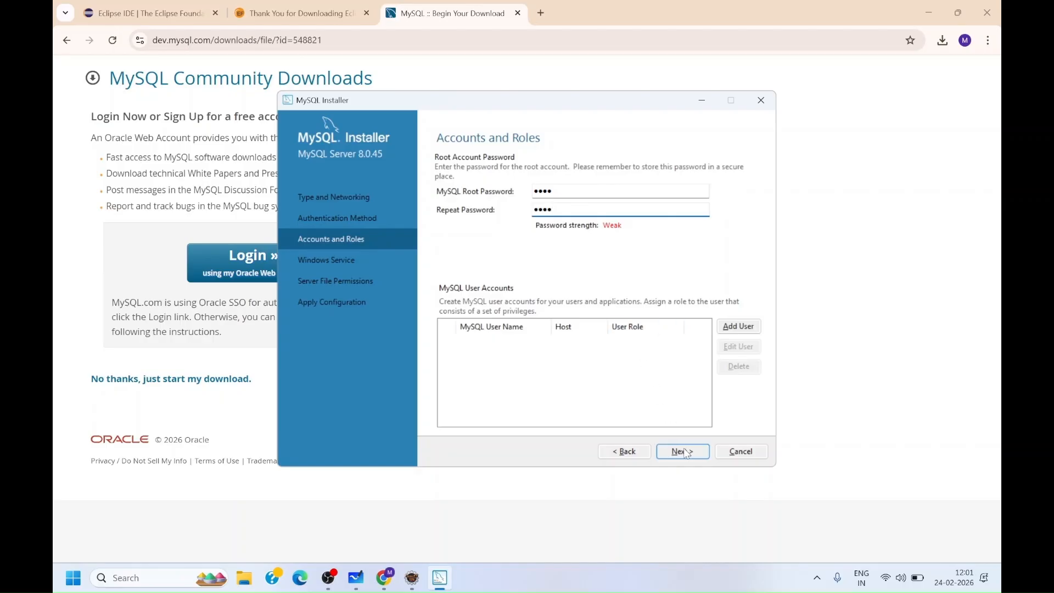
left_click(684, 451)
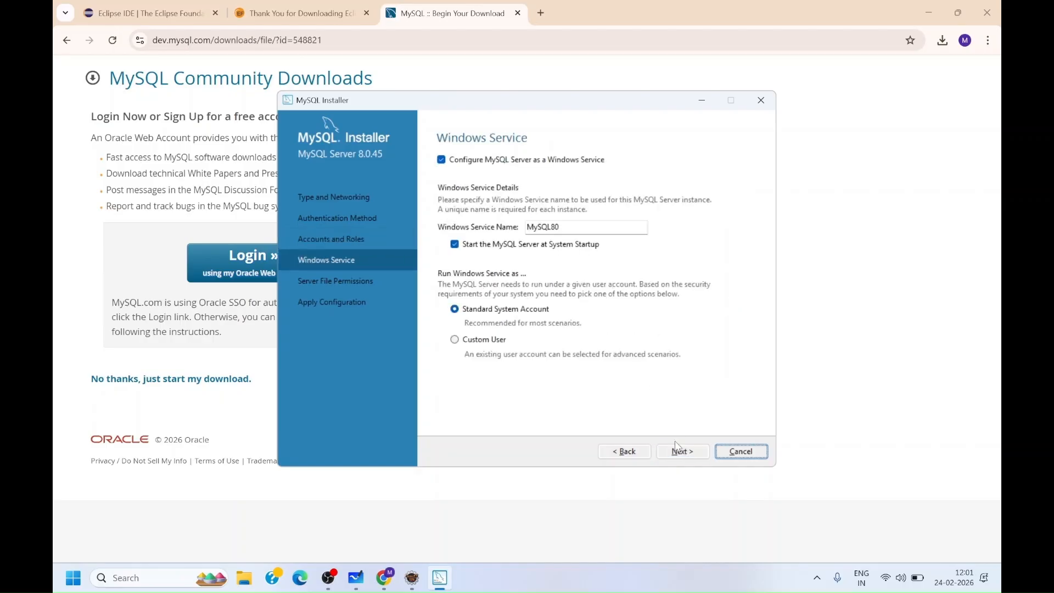
- Keep the default Windows service and server file permission settings, then execute and finish applying the server configuration
left_click(682, 453)
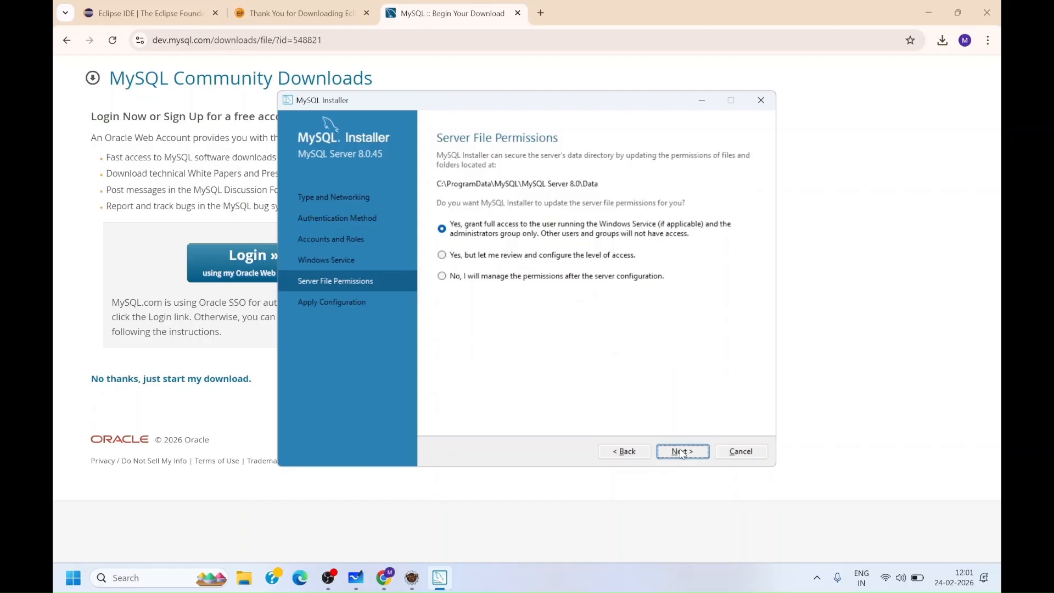
left_click(681, 453)
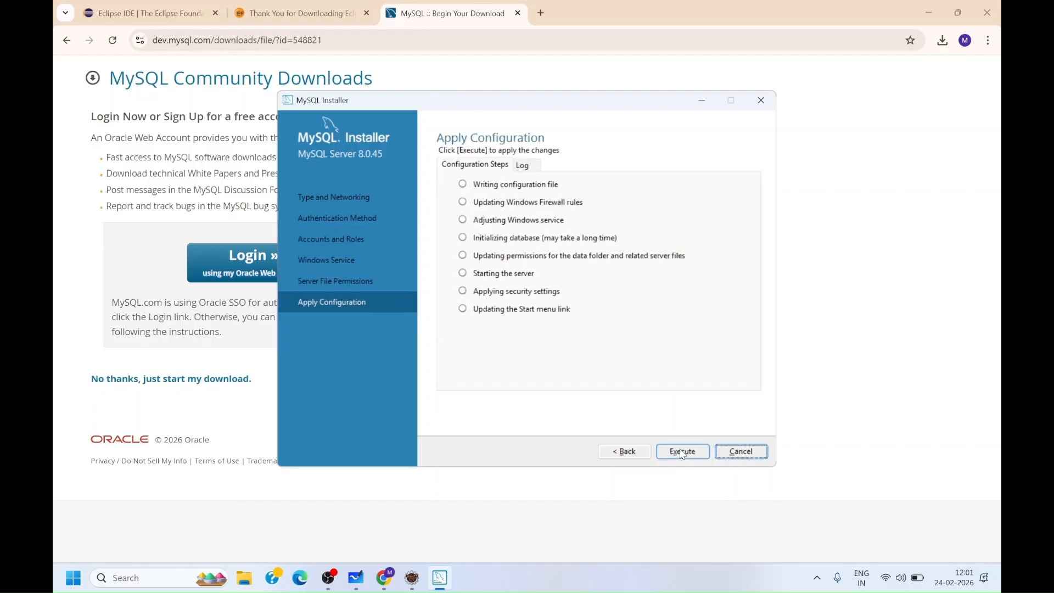
left_click(682, 452)
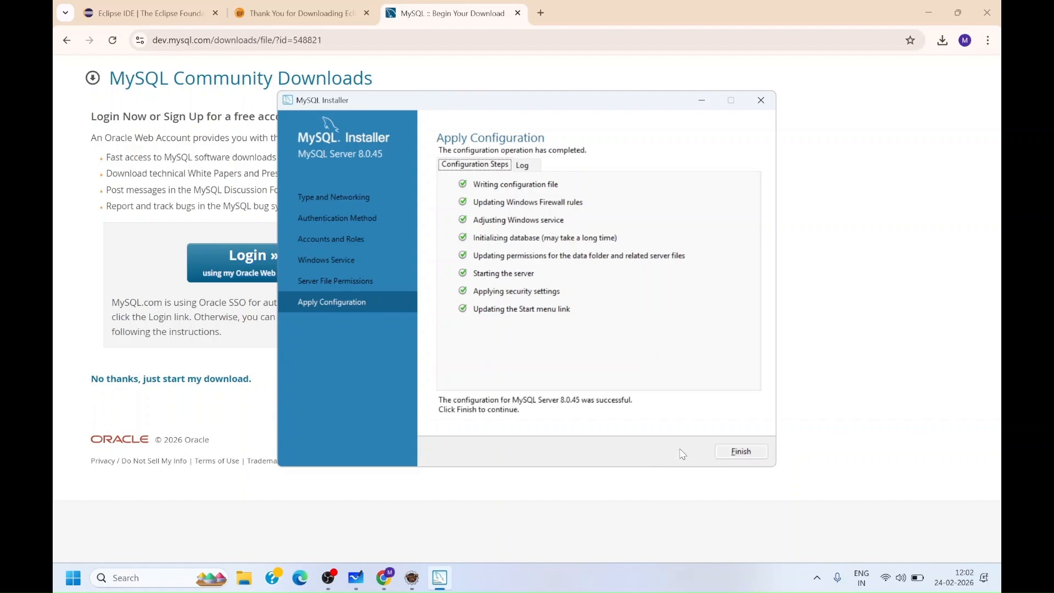
left_click(737, 457)
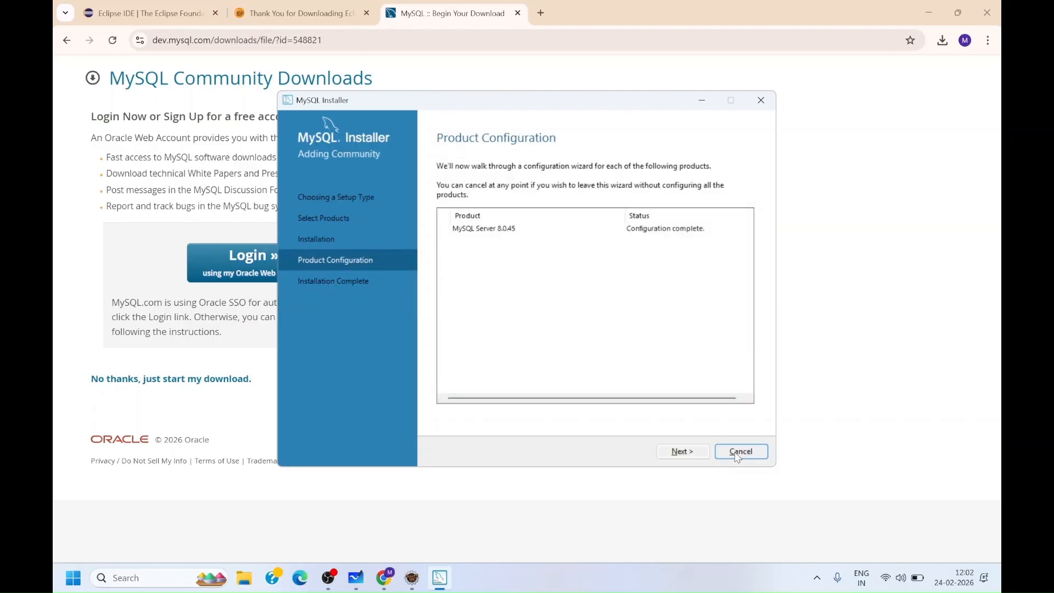
- Finish the MySQL installer and close the MySQL Workbench and MySQL Shell windows that open afterwards
left_click(690, 456)
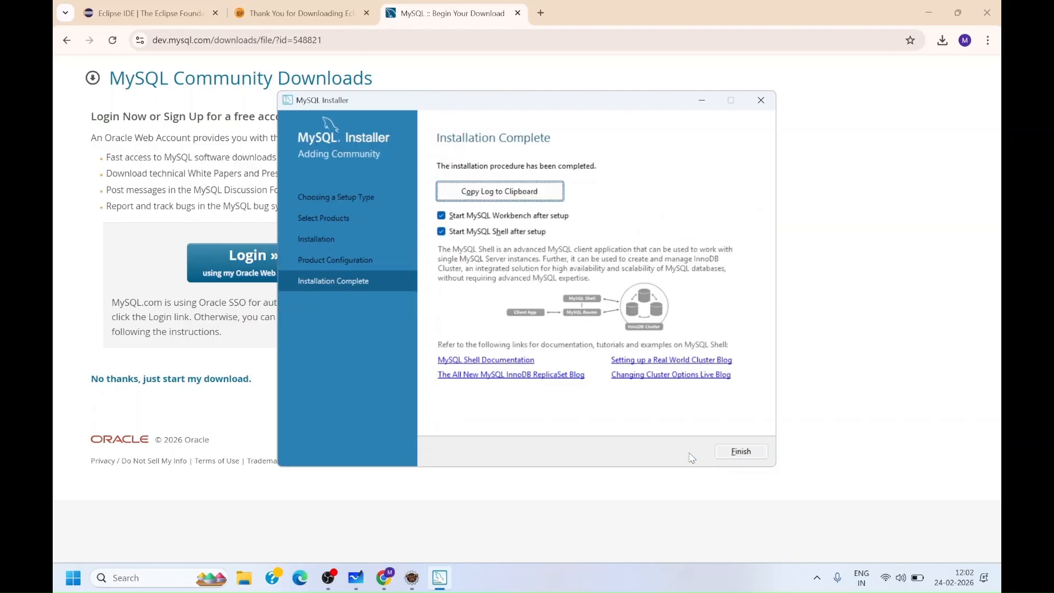
left_click(723, 458)
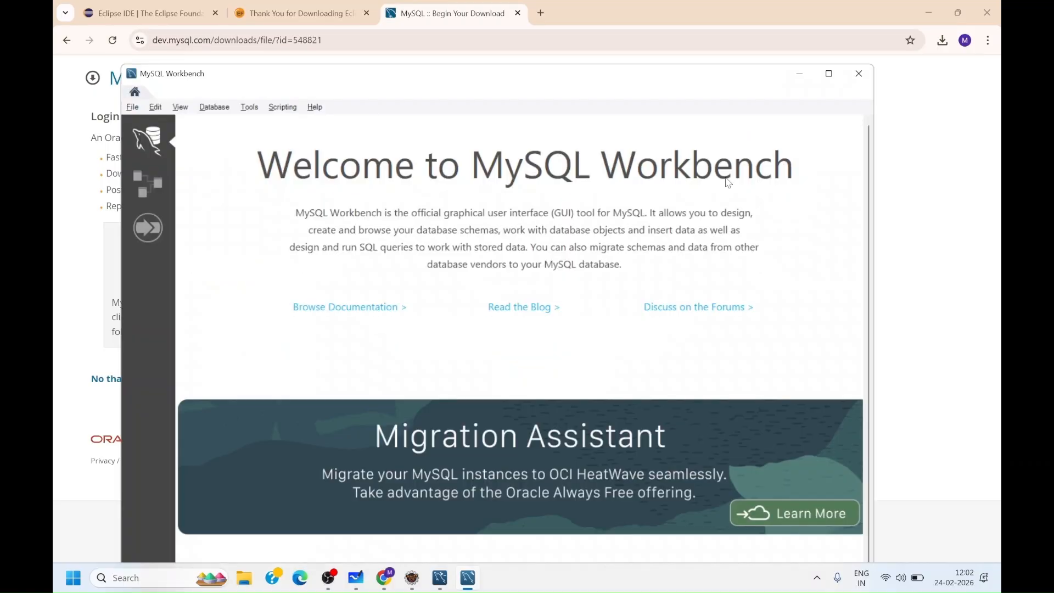
left_click(859, 73)
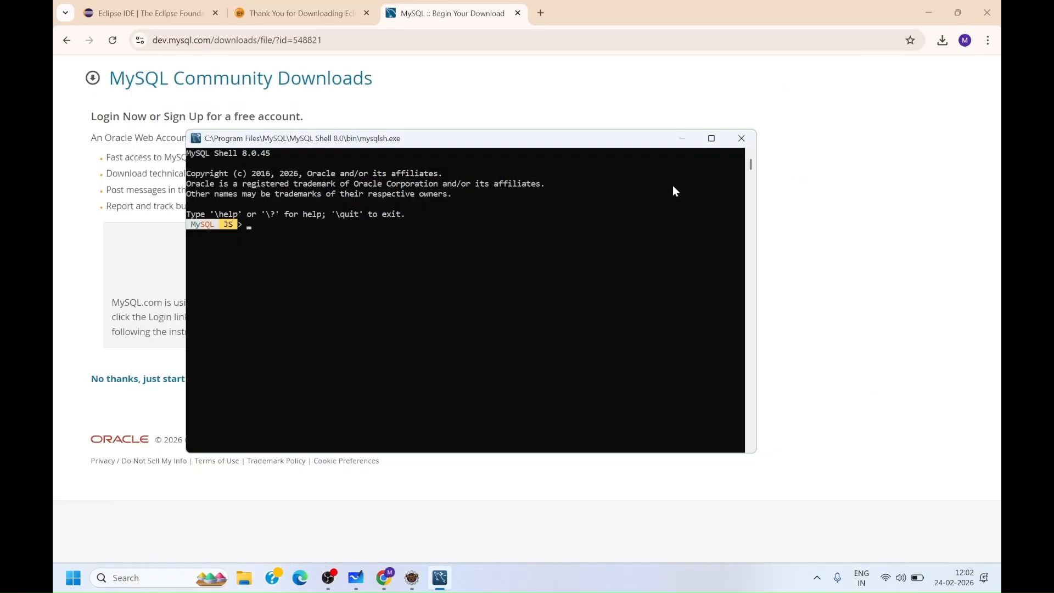
left_click(740, 140)
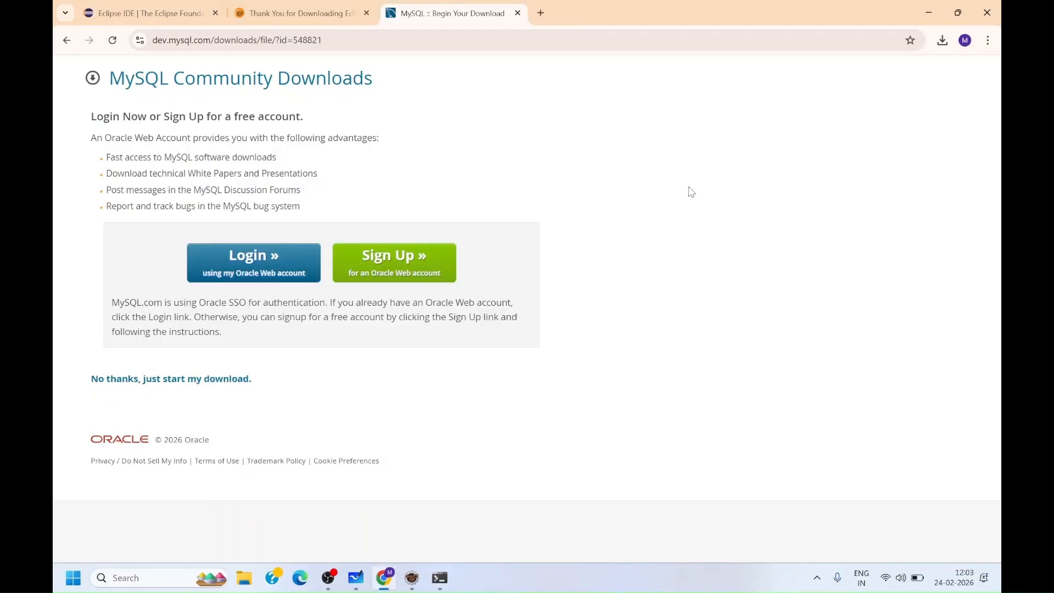
- Search the system for mysql and open the MySQL 8.0 Command Line Client
left_click(162, 578)
type("my")
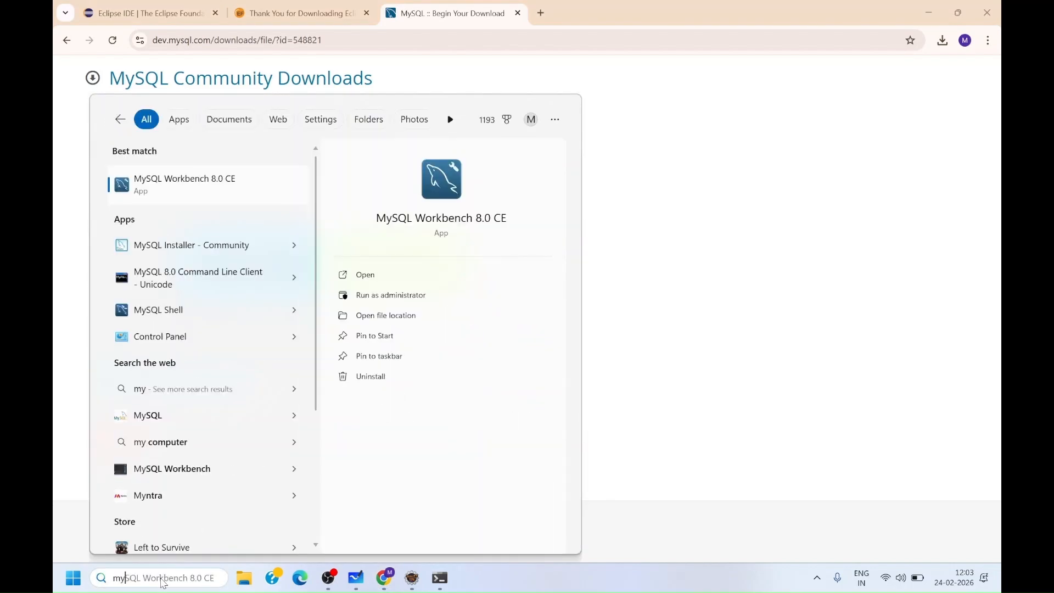
type("s")
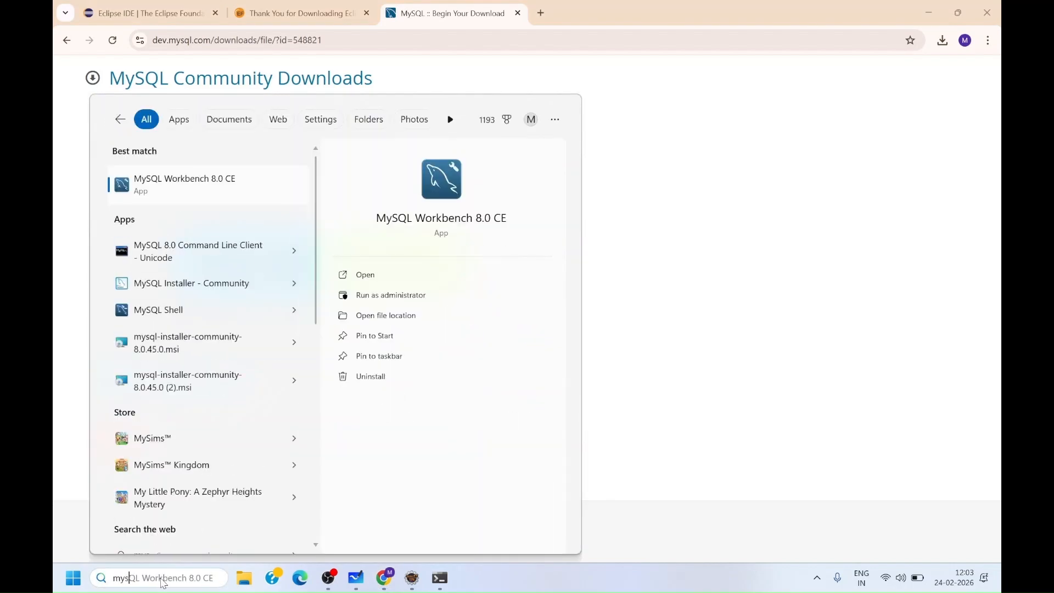
type("ql Workbench")
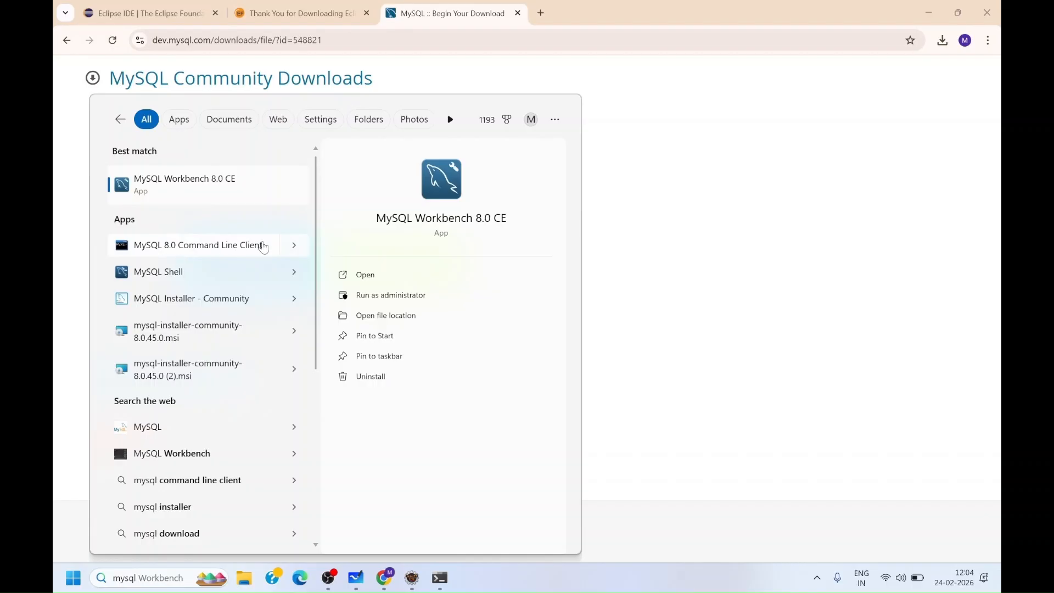
left_click(293, 246)
left_click(412, 284)
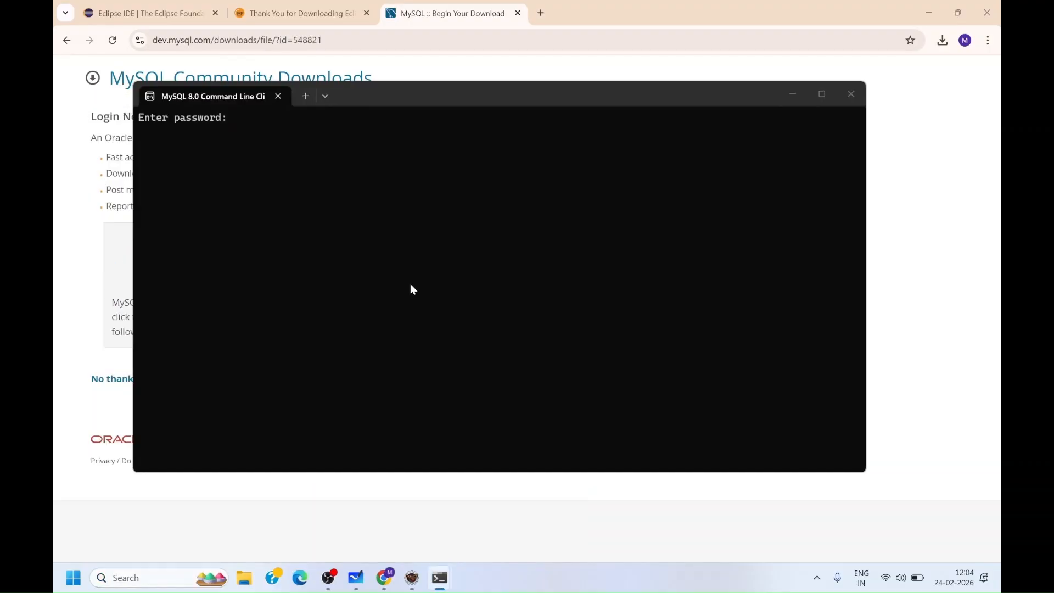
- Log in to the command line client with the root password and maximize its window
type("****")
key("Return")
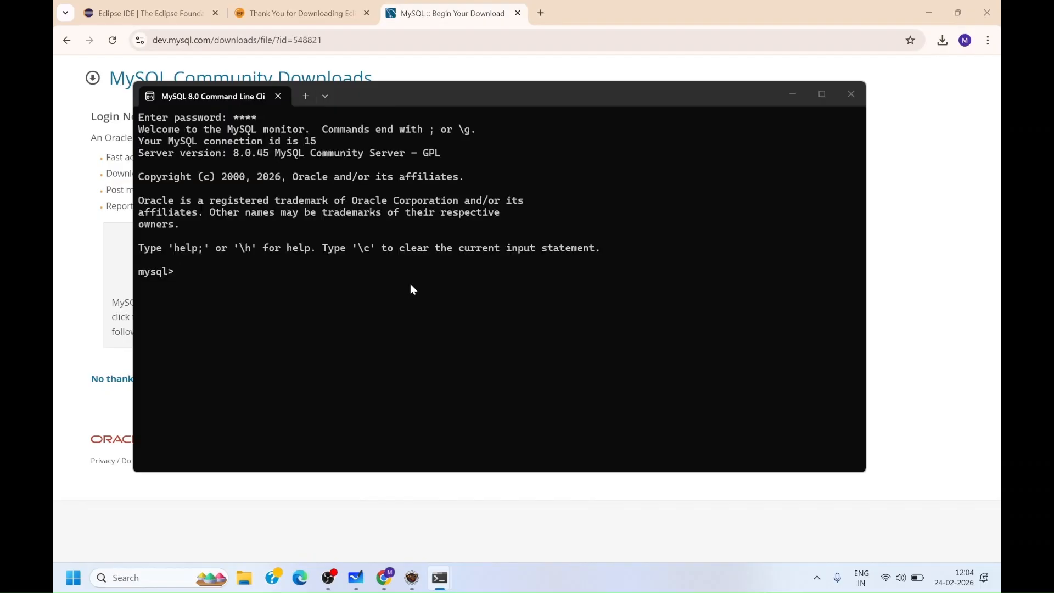
left_click(820, 94)
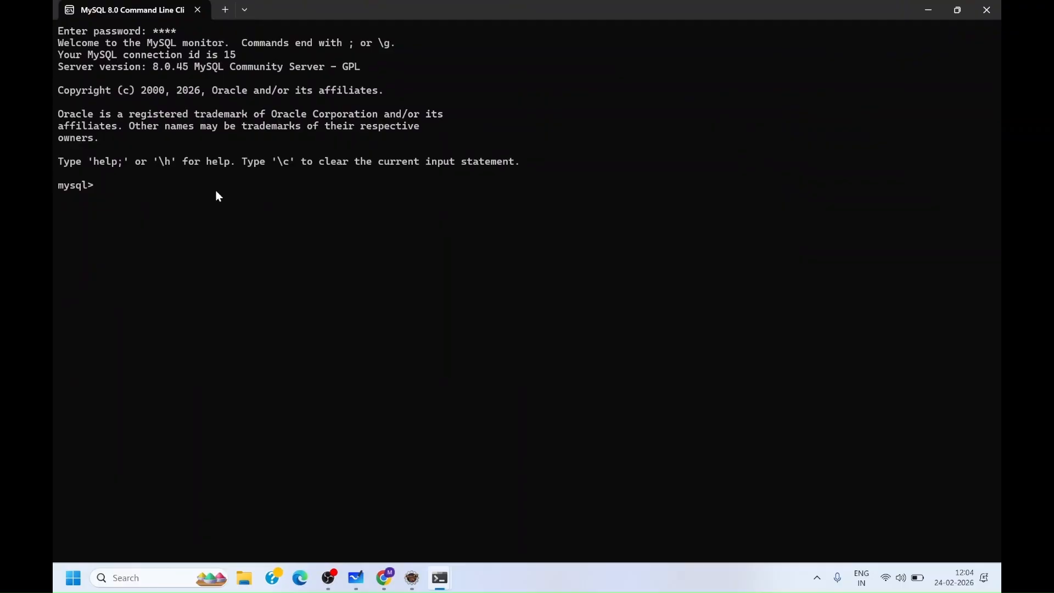
- Create a database named demo with the statement create database demo;
type("create database demo;")
key("Return")
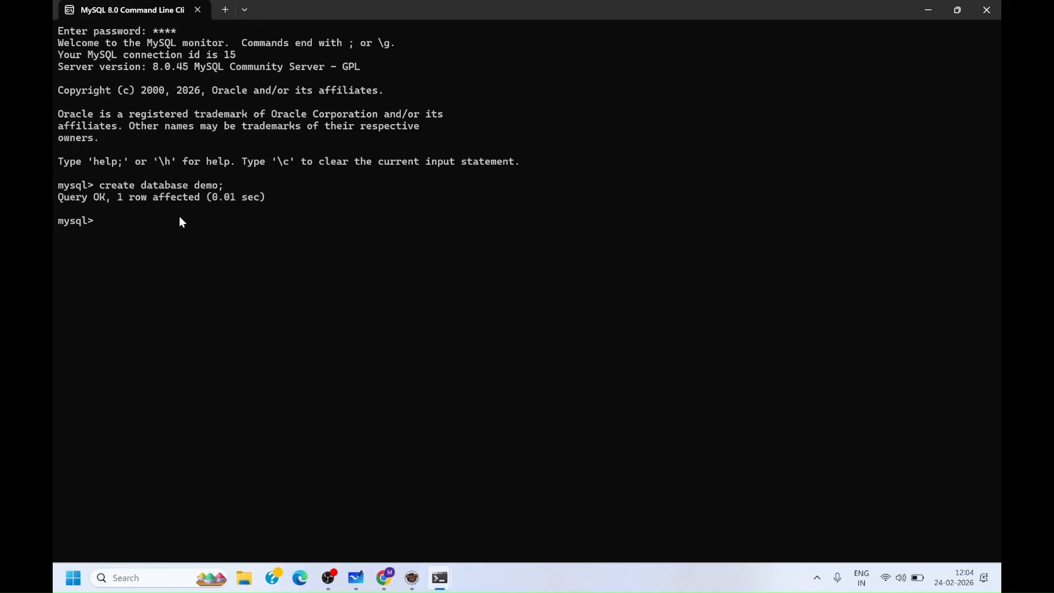